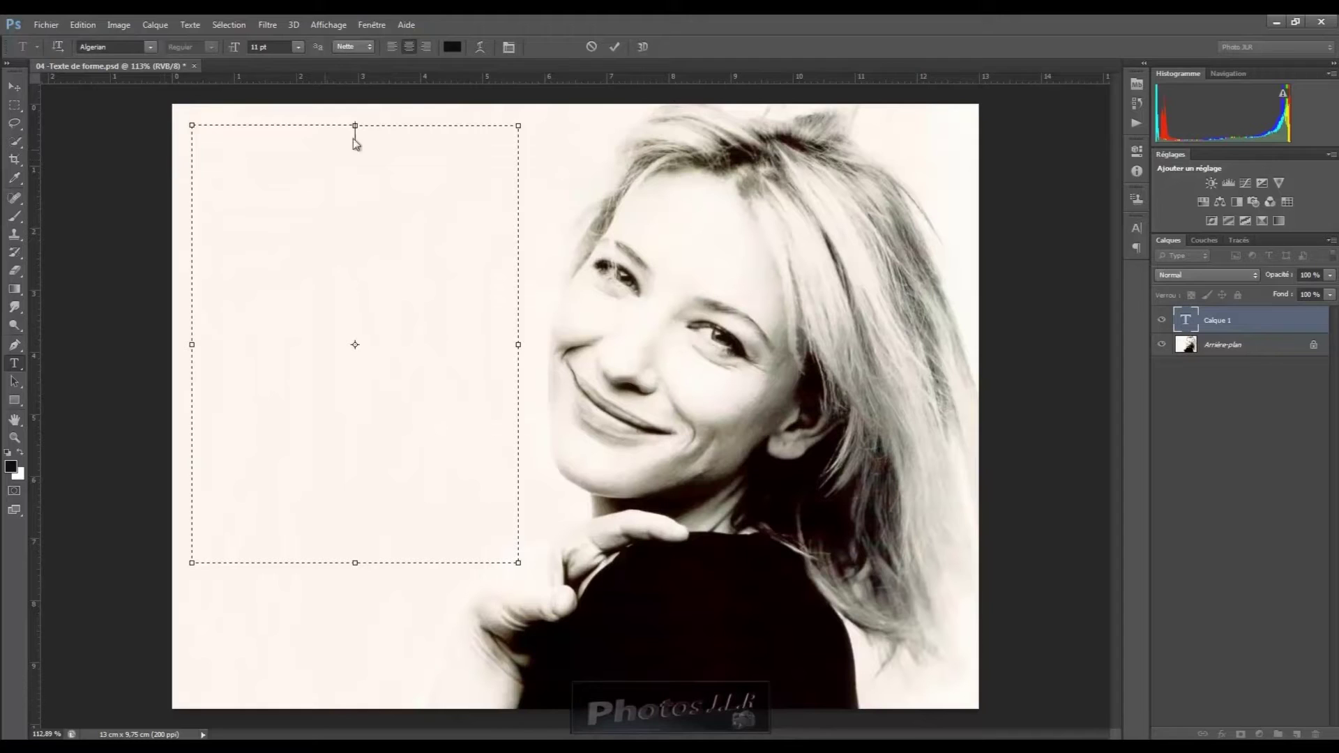
left_click(390, 46)
left_click(427, 46)
left_click(392, 47)
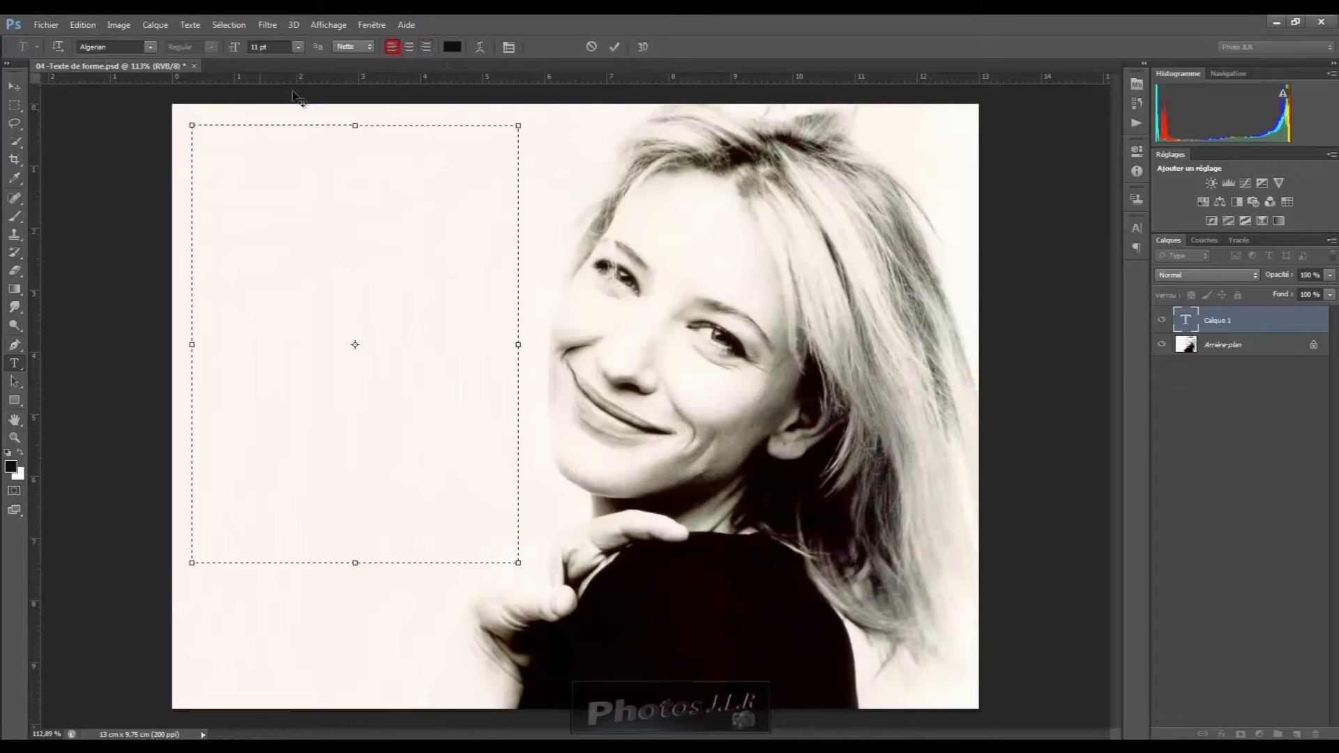
left_click(593, 47)
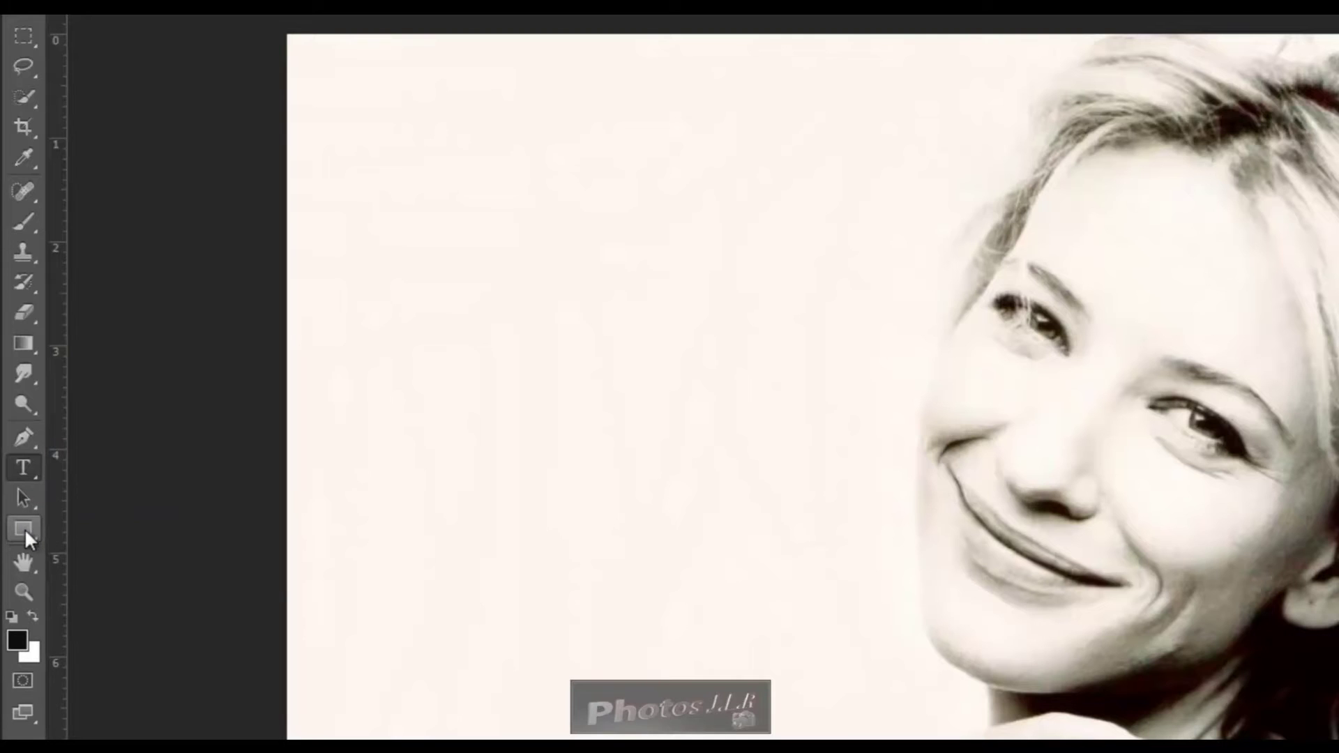
left_click(33, 44)
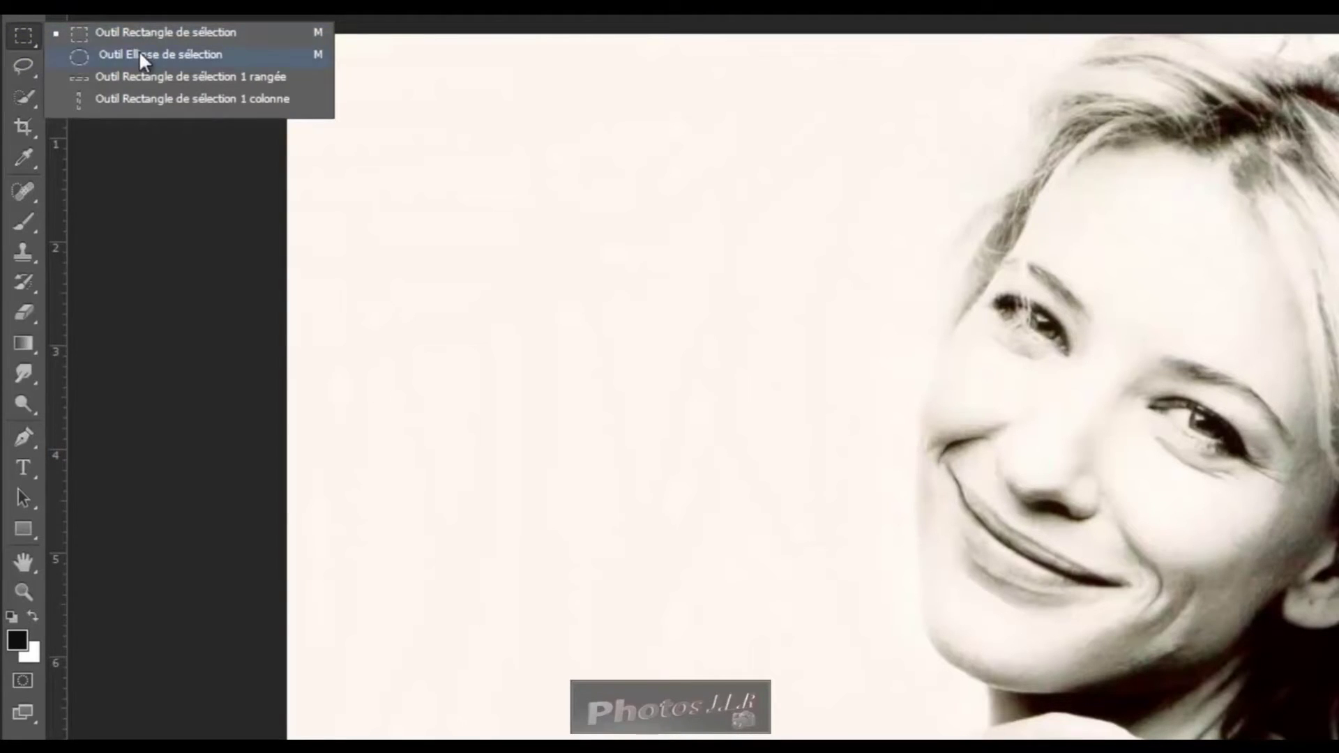
left_click(163, 152)
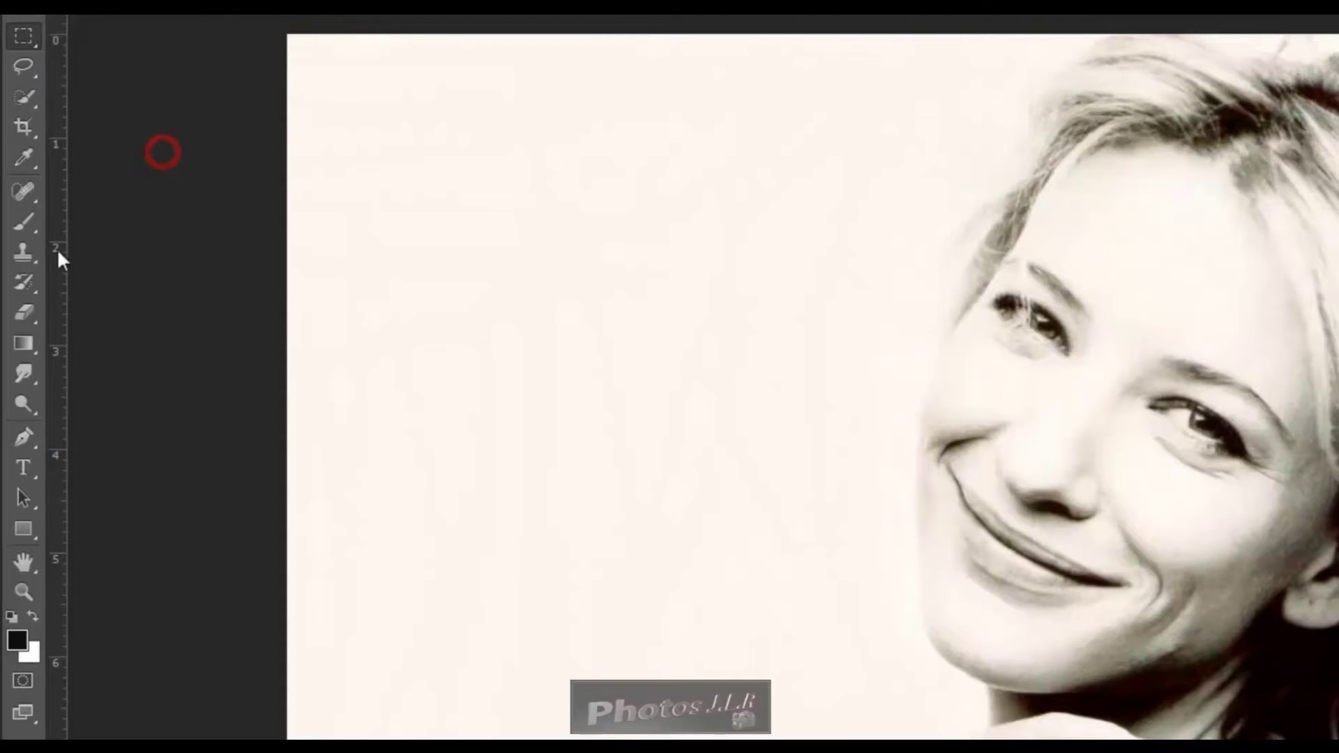
Try drawing a filled ellipse shape about 364 by 585 px on the blank area beside the face, and undo it.
right_click(35, 534)
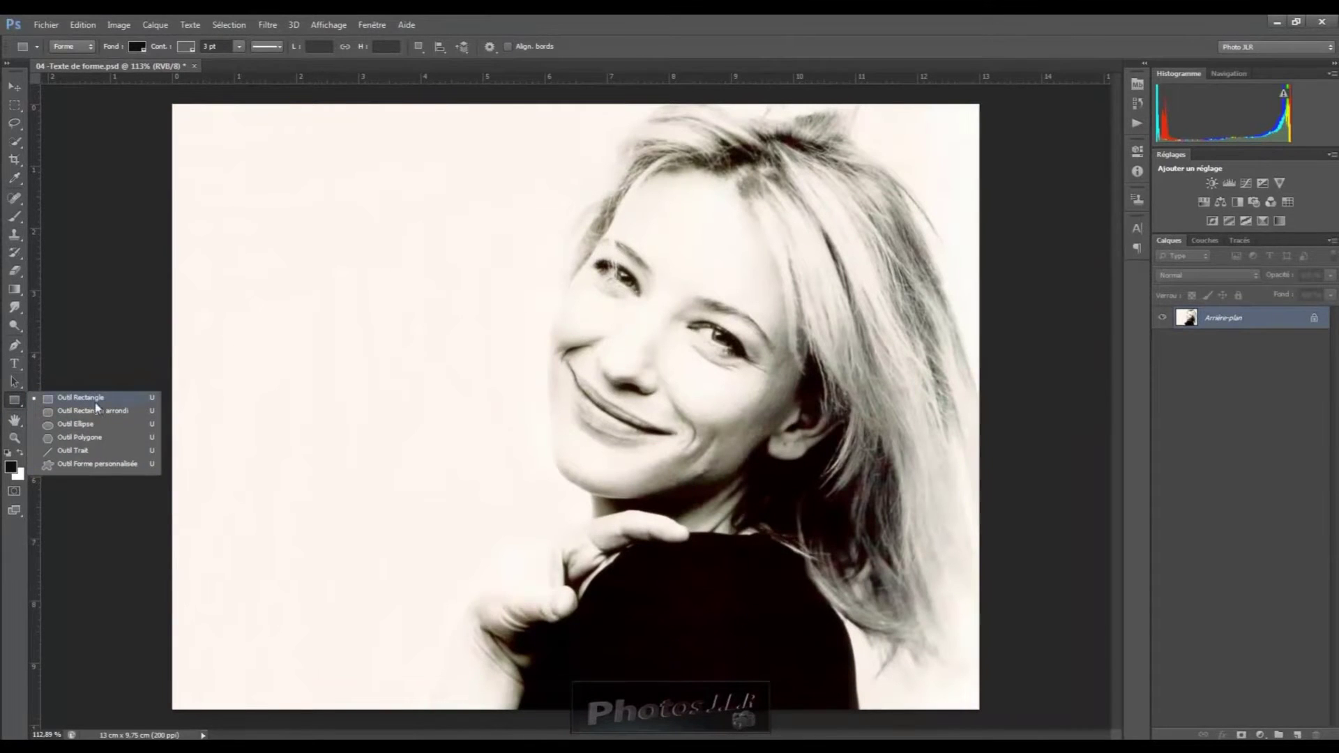
left_click(67, 424)
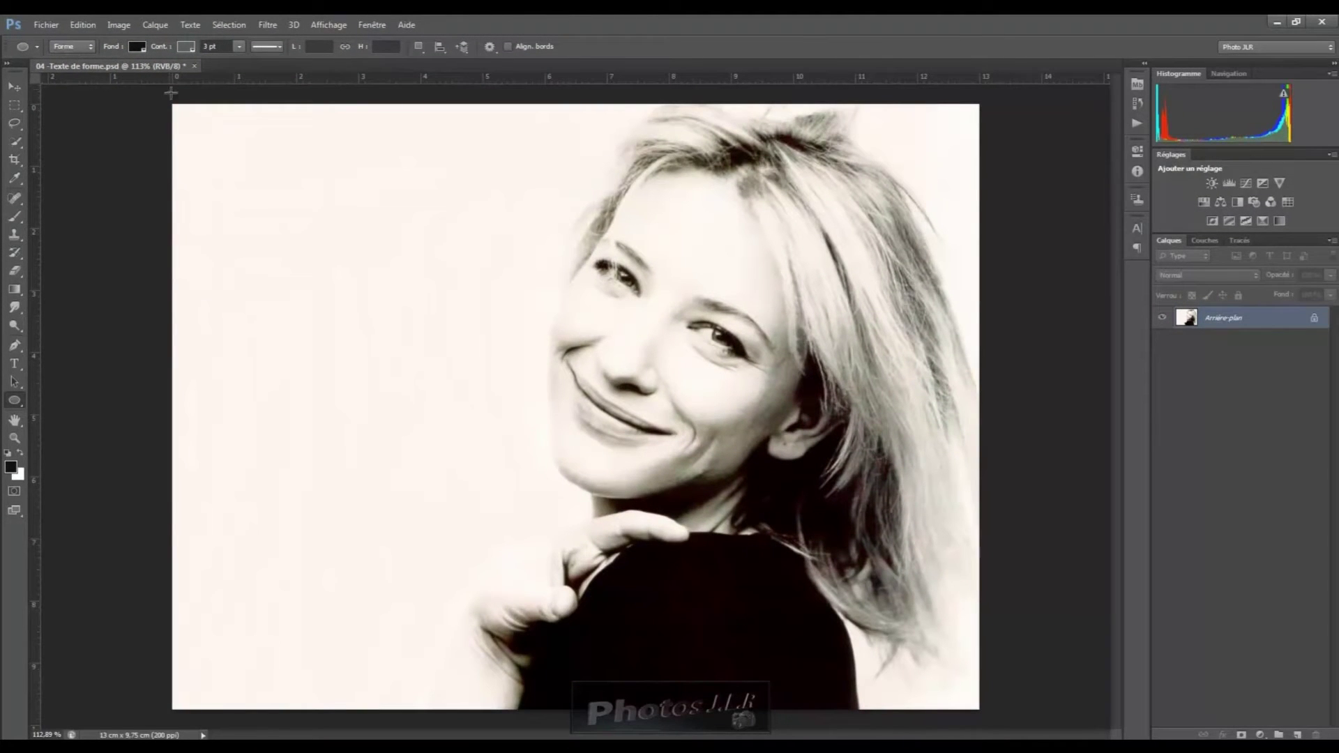
mouse_move(217, 149)
left_mouse_down()
mouse_move(288, 223)
mouse_move(392, 469)
mouse_move(501, 609)
left_mouse_up()
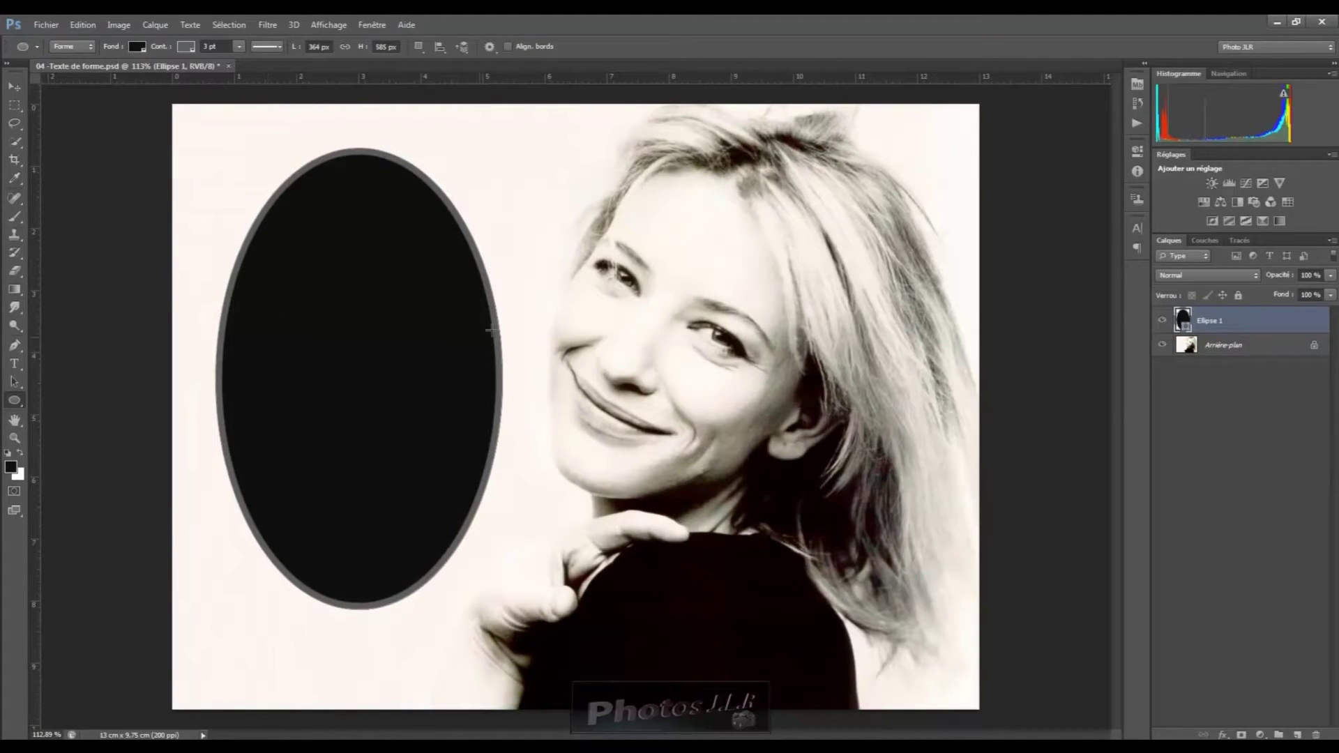
key("ctrl+z")
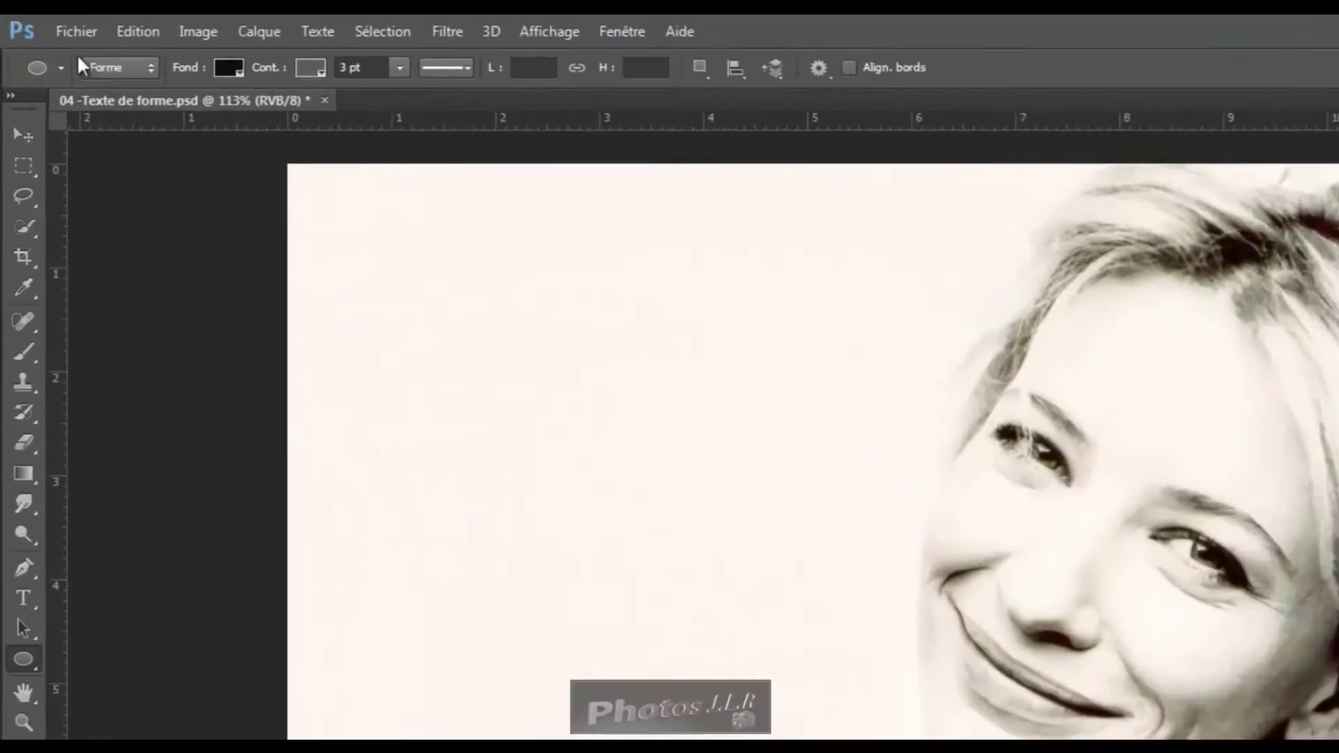
Set the Ellipse tool to path mode (Tracé) and draw a tall elliptical path over the blank area beside the face.
left_click(168, 73)
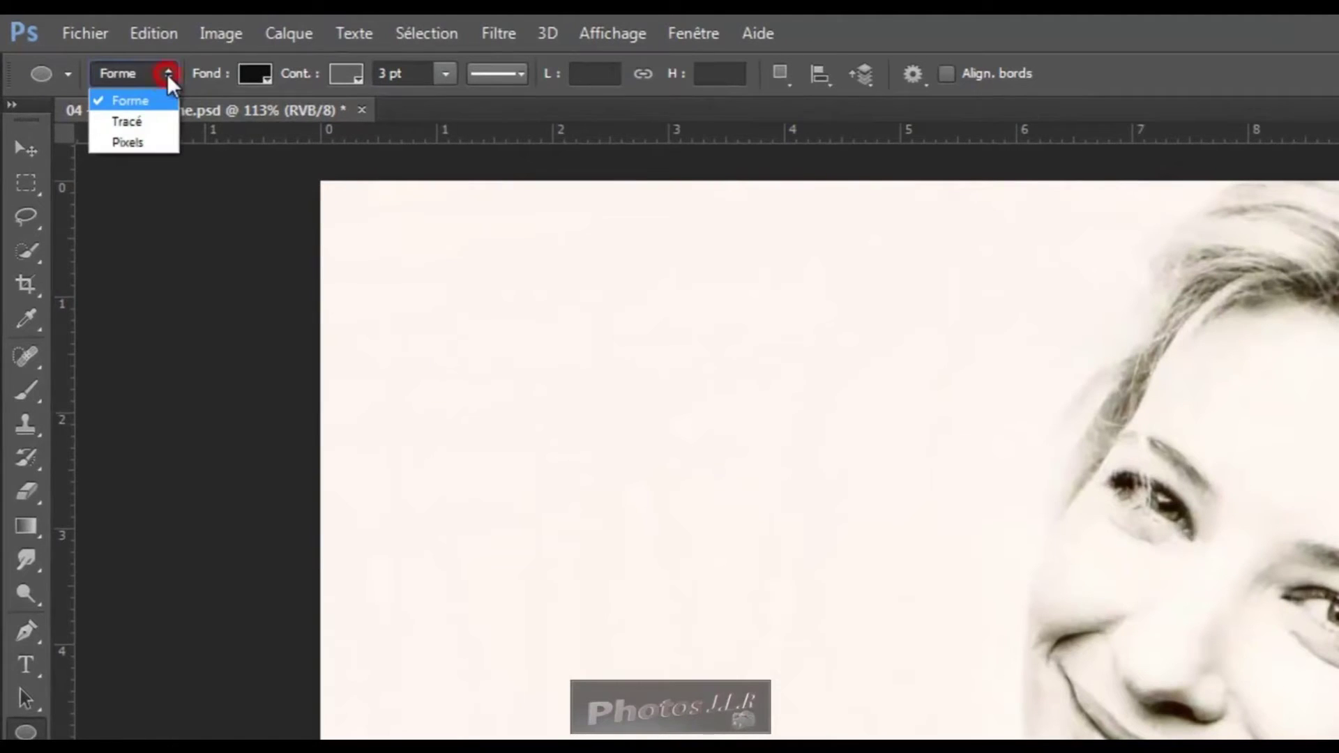
left_click(125, 123)
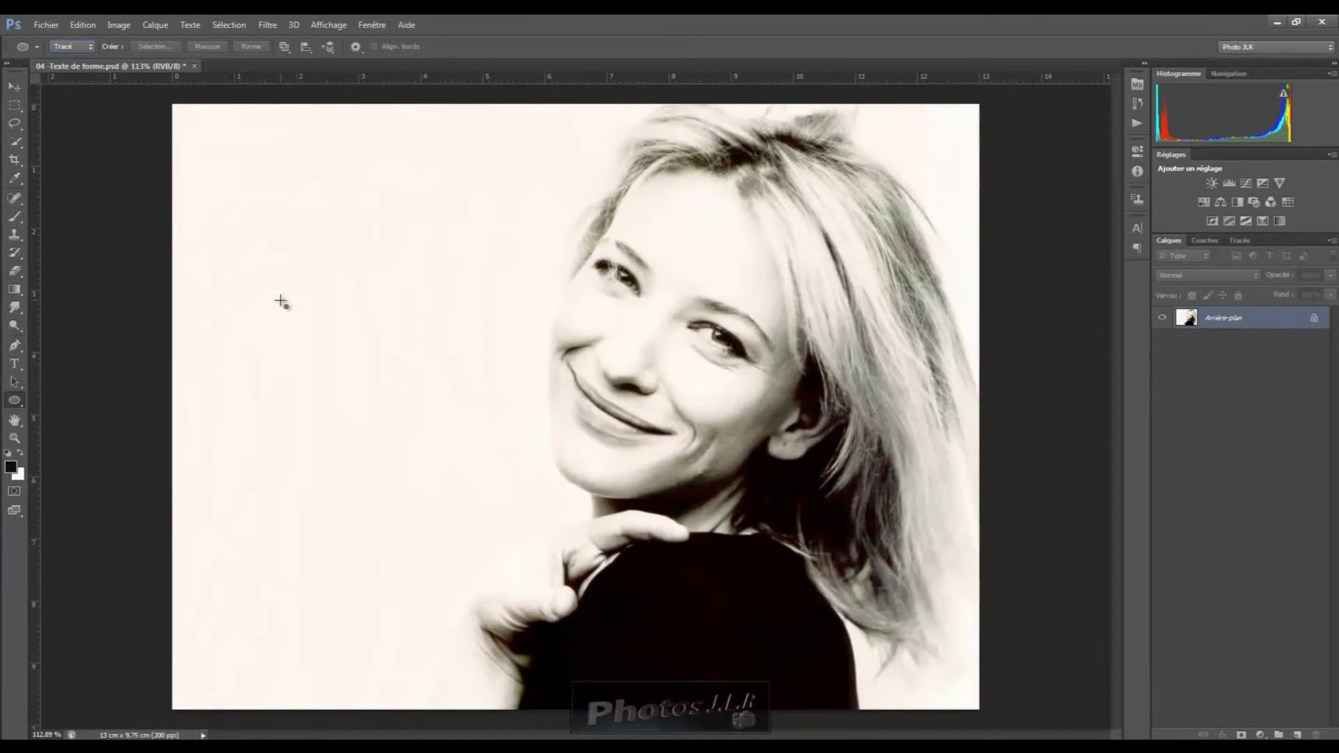
left_click(223, 131)
left_click_drag(224, 130, 515, 686)
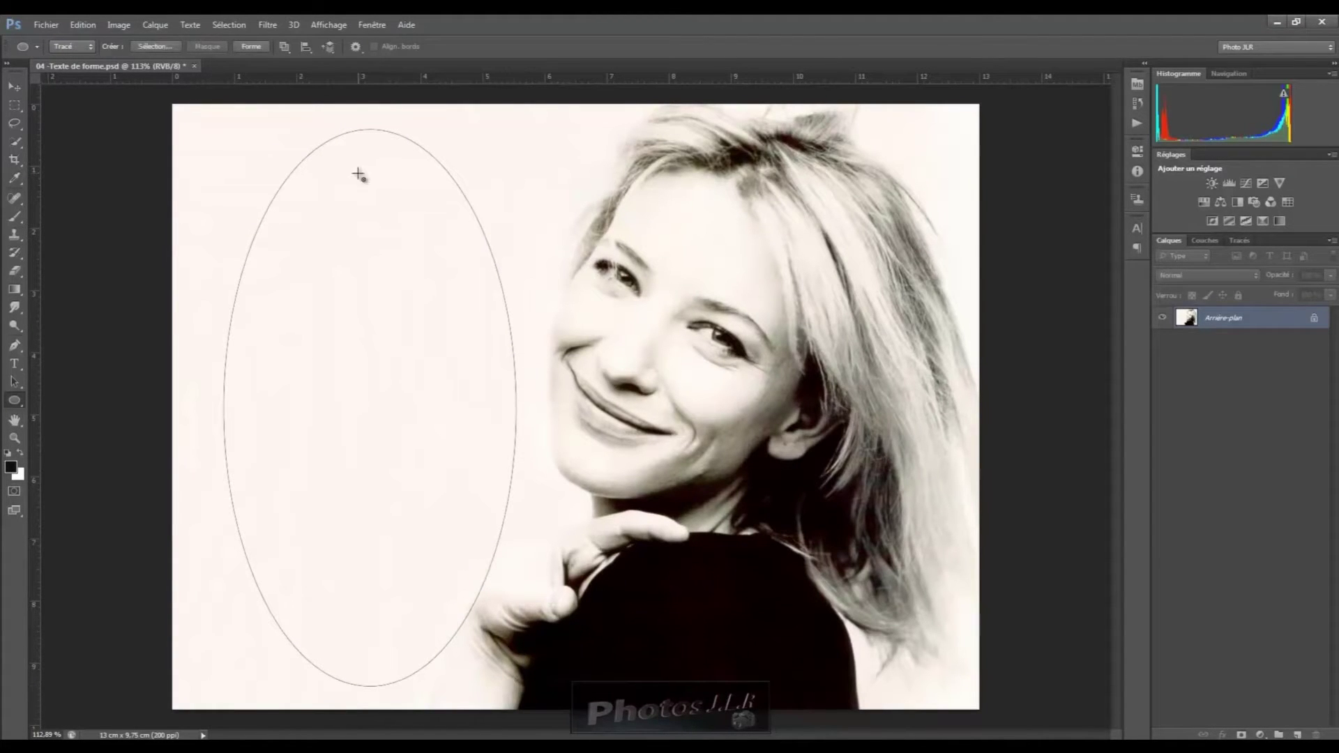
With the Type tool ready, switch to Word, copy the first line "Les lignes de texte de paragraphe que vous saisissez sont automatiquement" and return to Photoshop.
left_click(14, 365)
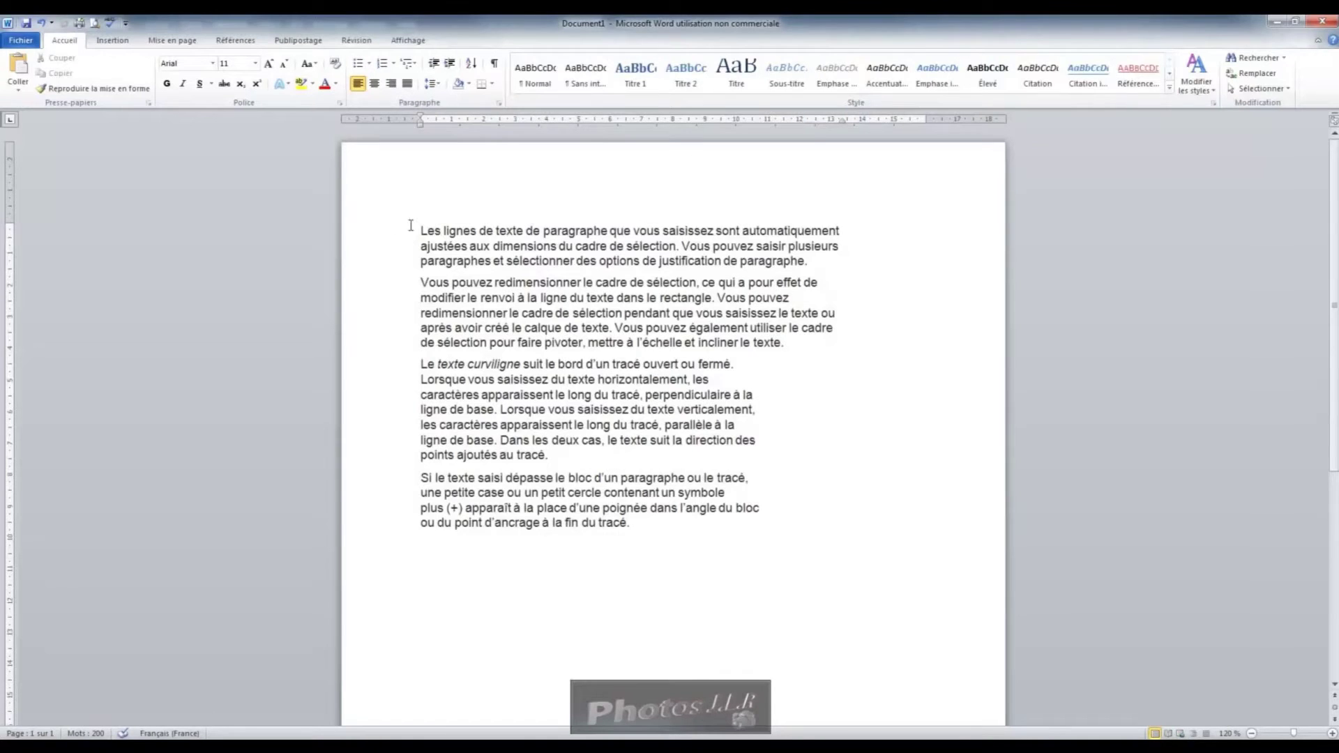
left_click_drag(421, 231, 840, 230)
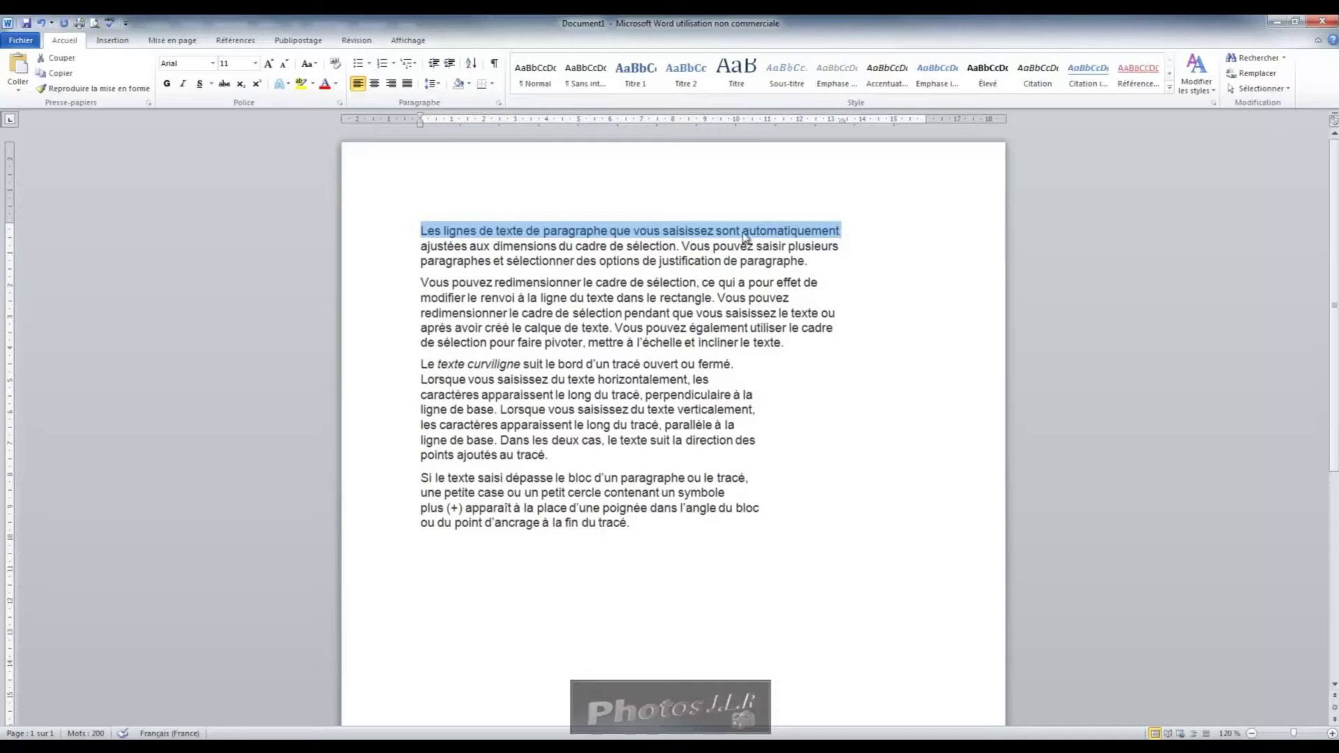
right_click(739, 230)
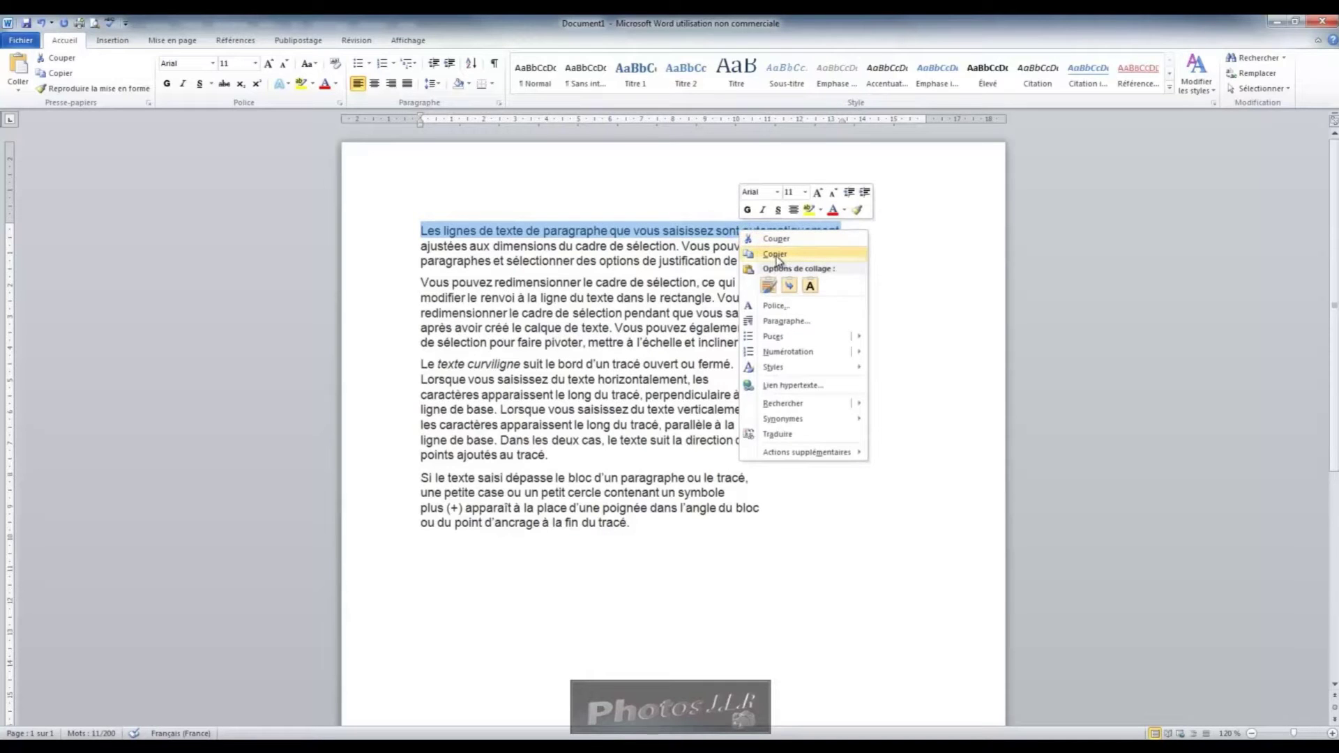
left_click(774, 254)
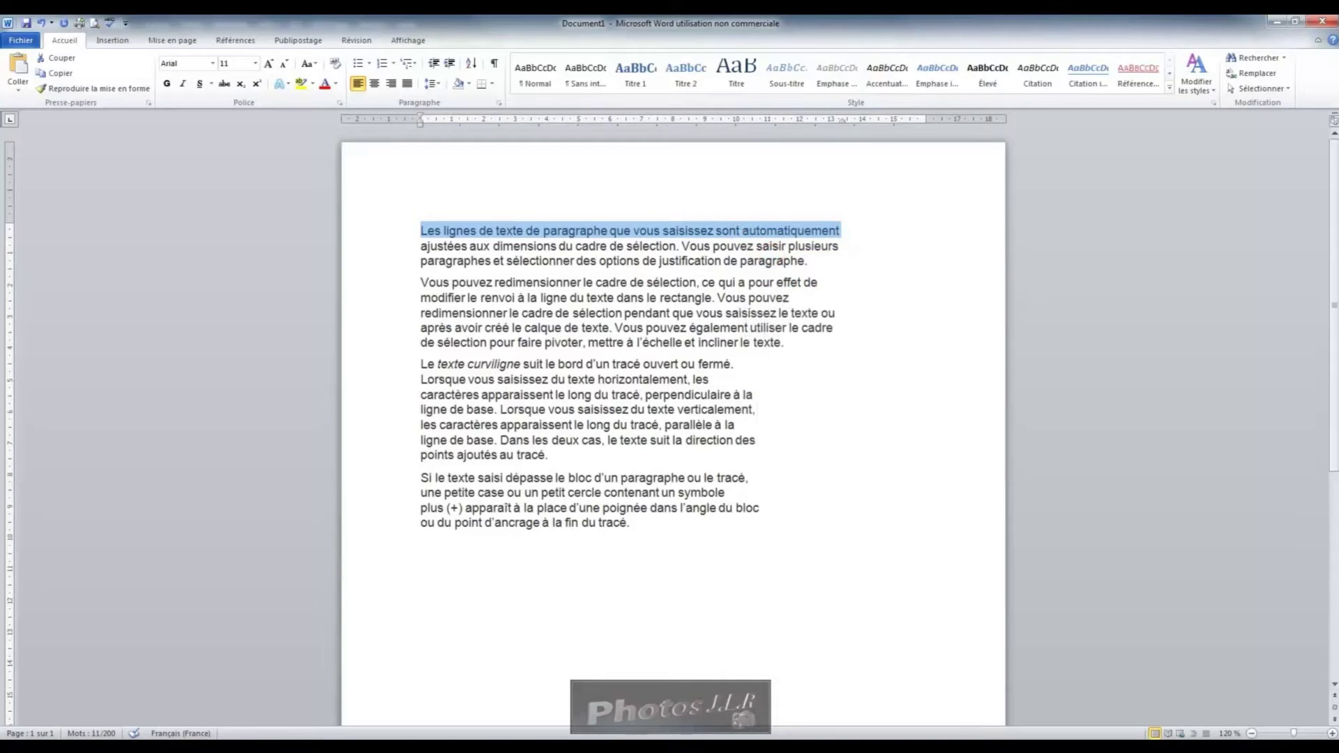
key("alt+Tab")
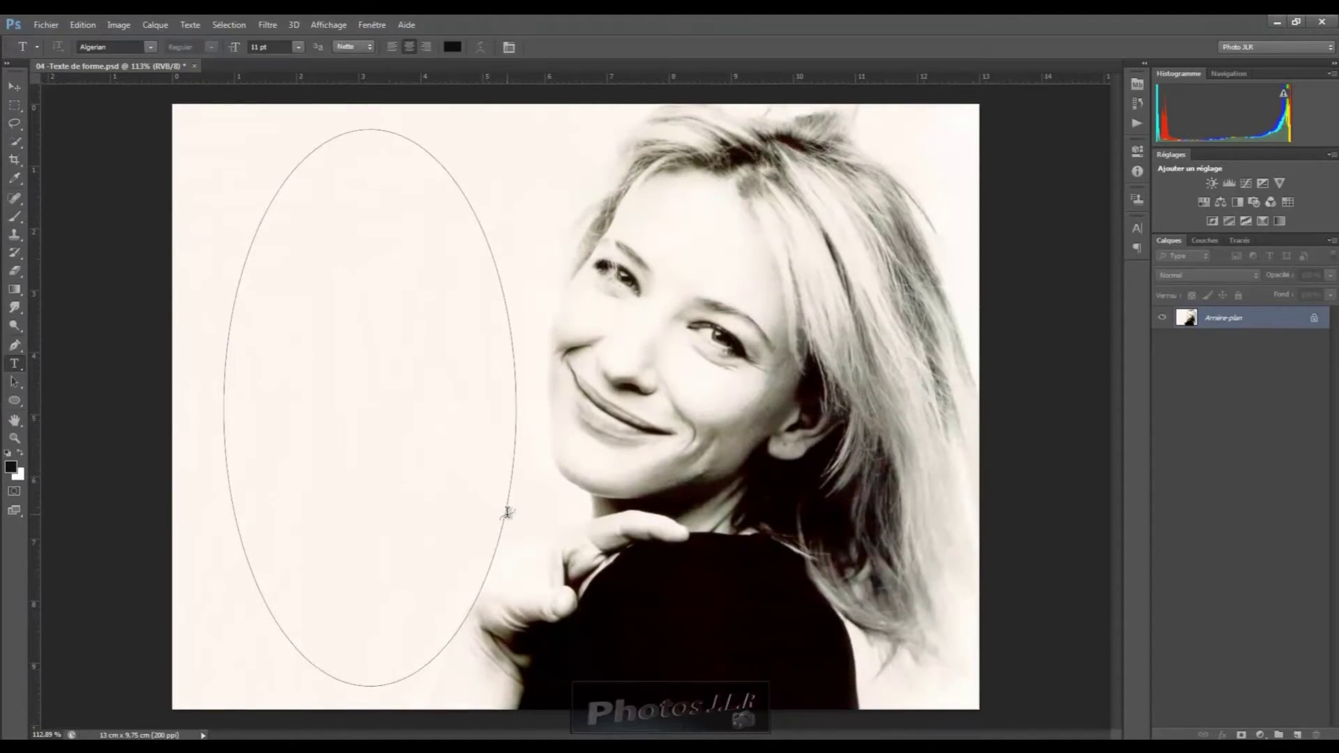
Start text at the top of the elliptical path and paste the copied line along it.
left_click(359, 130)
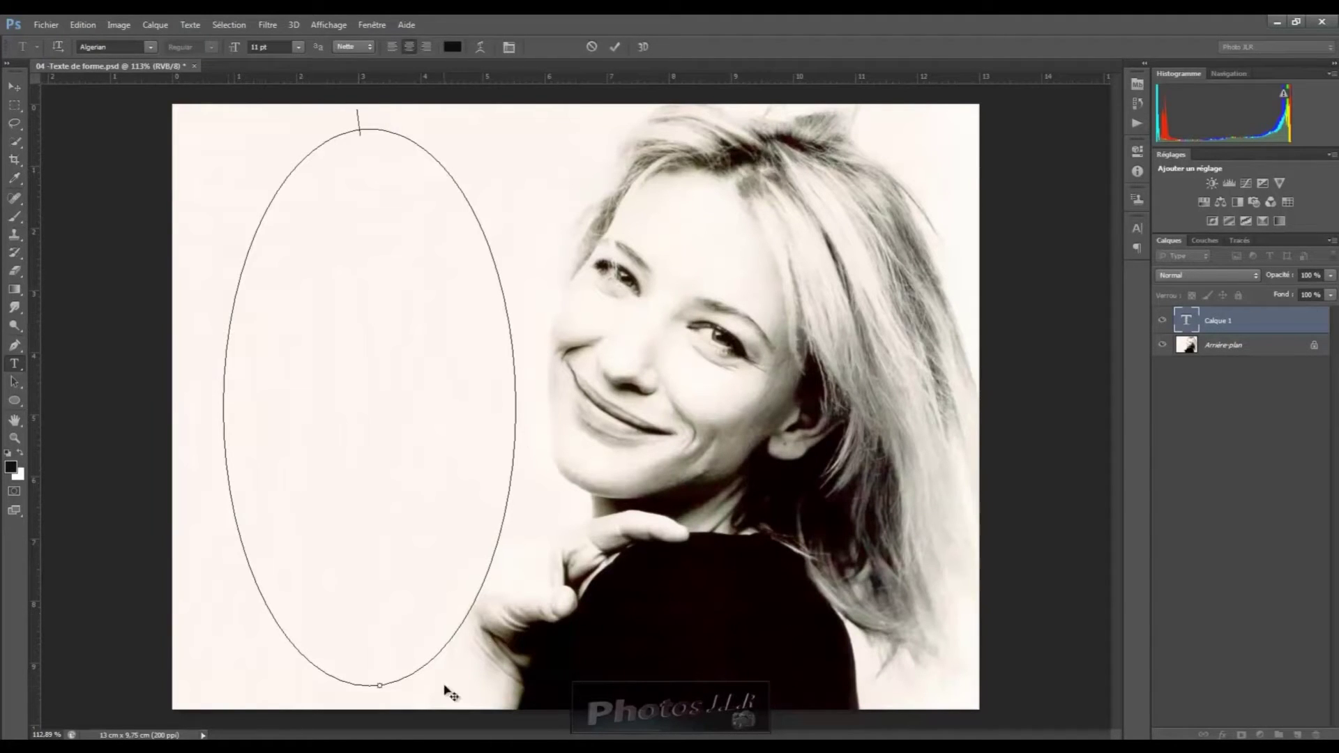
right_click(361, 128)
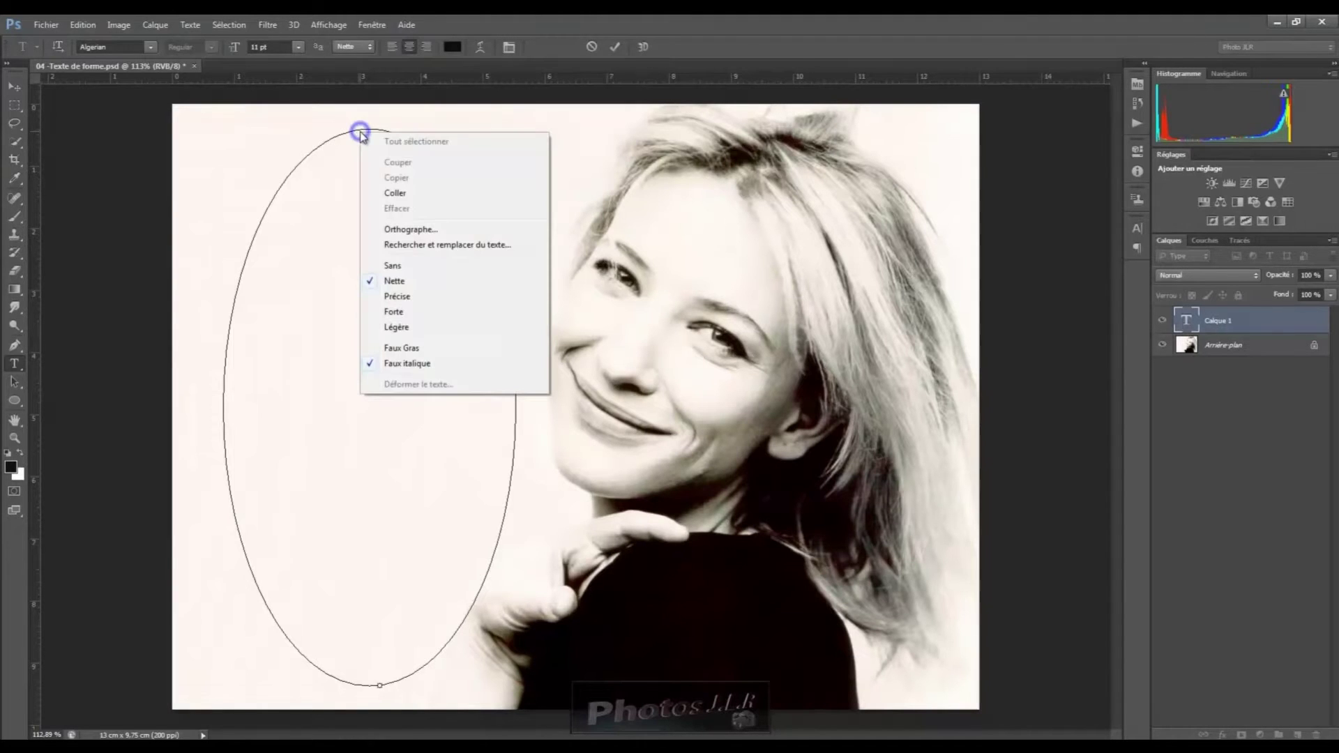
left_click(395, 193)
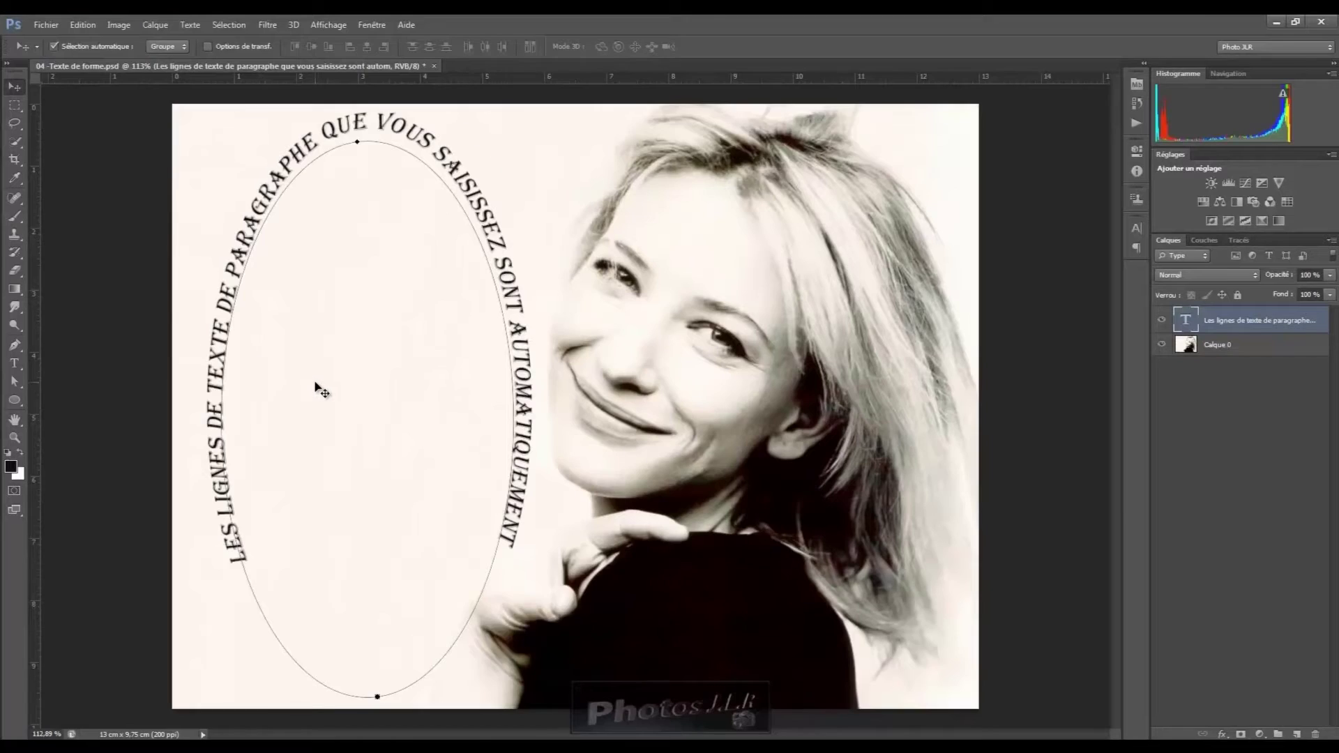
Move the curved text and its ellipse lower on the image while inspecting the letters up close.
scroll(304, 373, "up", 2)
scroll(278, 301, "up", 3)
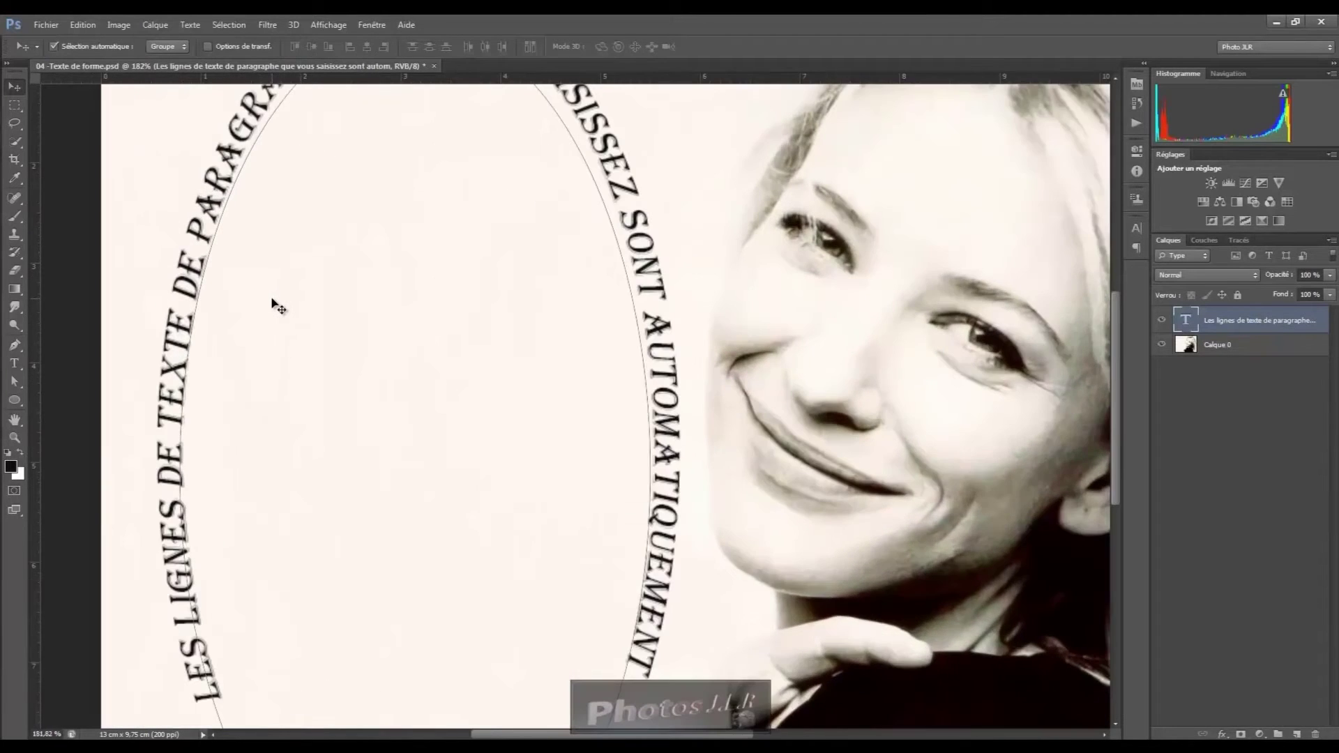
left_click_drag(278, 277, 286, 313)
left_click_drag(276, 549, 222, 558)
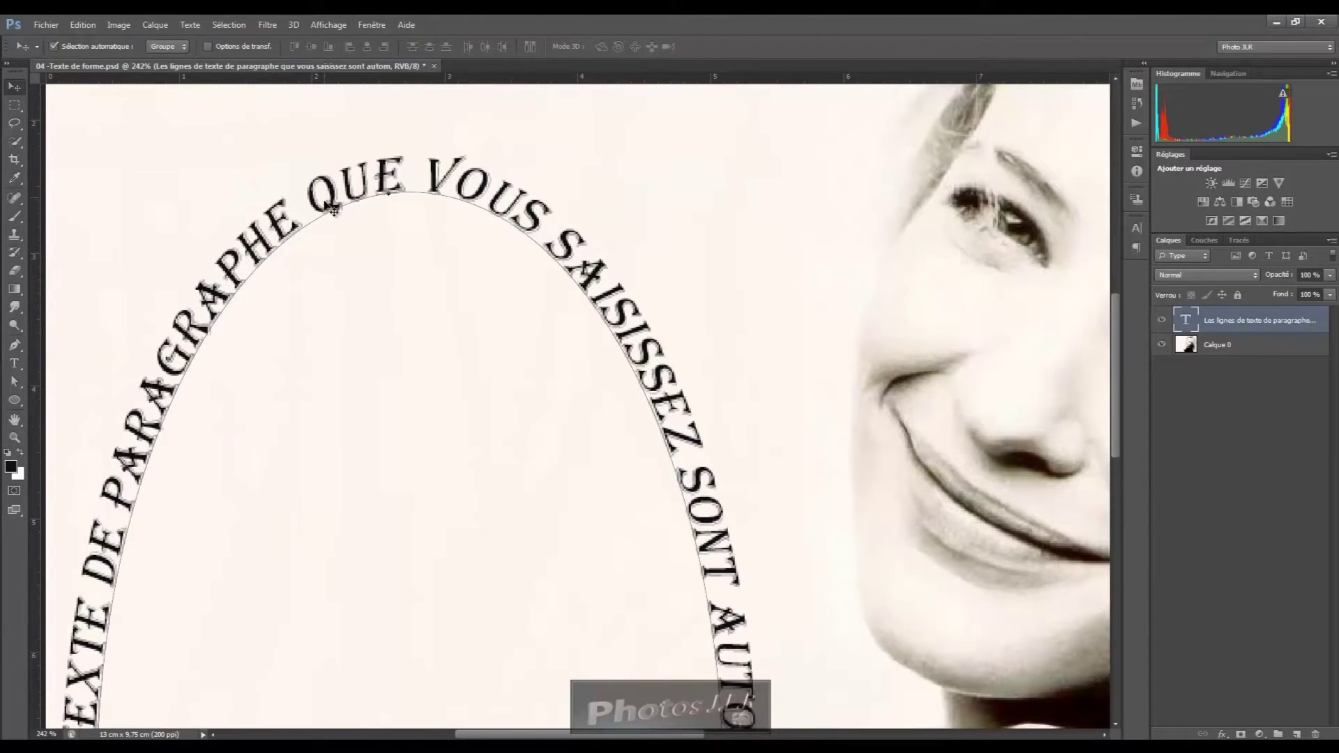
left_click_drag(481, 346, 484, 161)
scroll(474, 306, "down", 6)
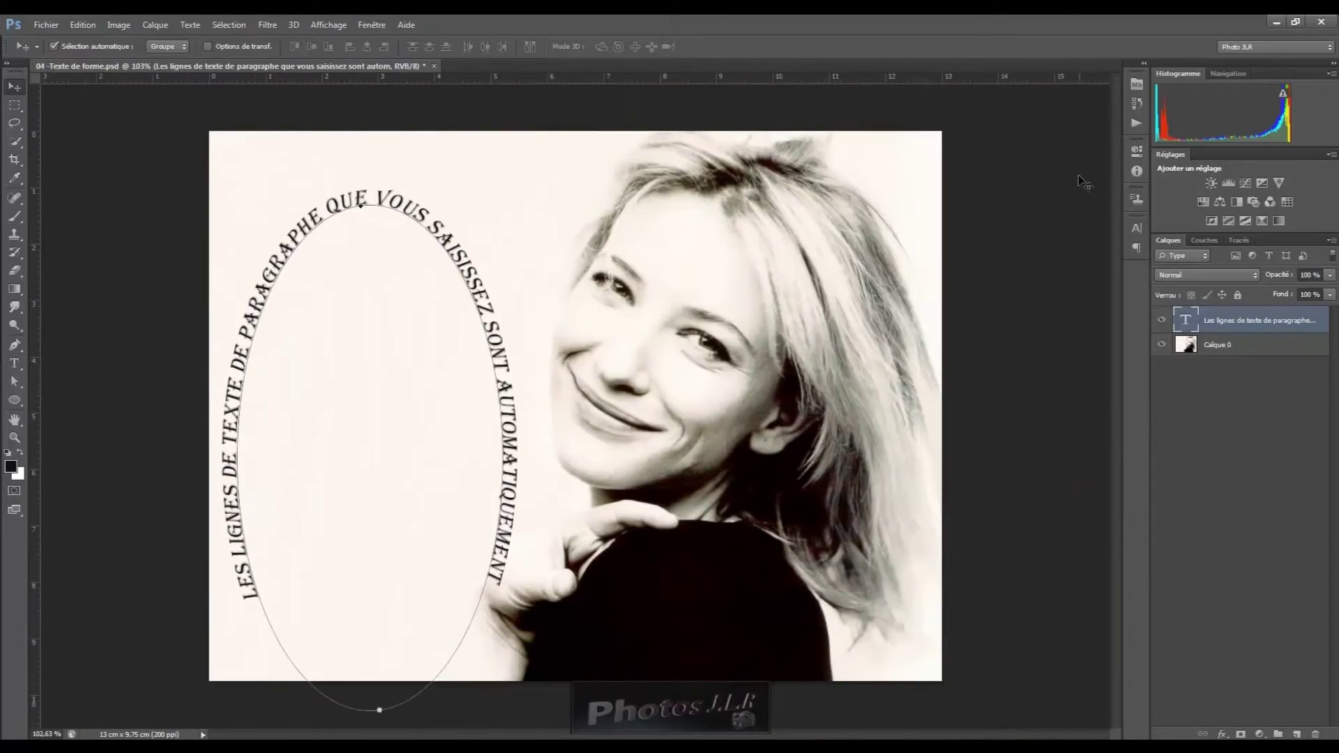
Revert the document to its initial history snapshot to remove the ellipse and its curved text.
left_click(1137, 103)
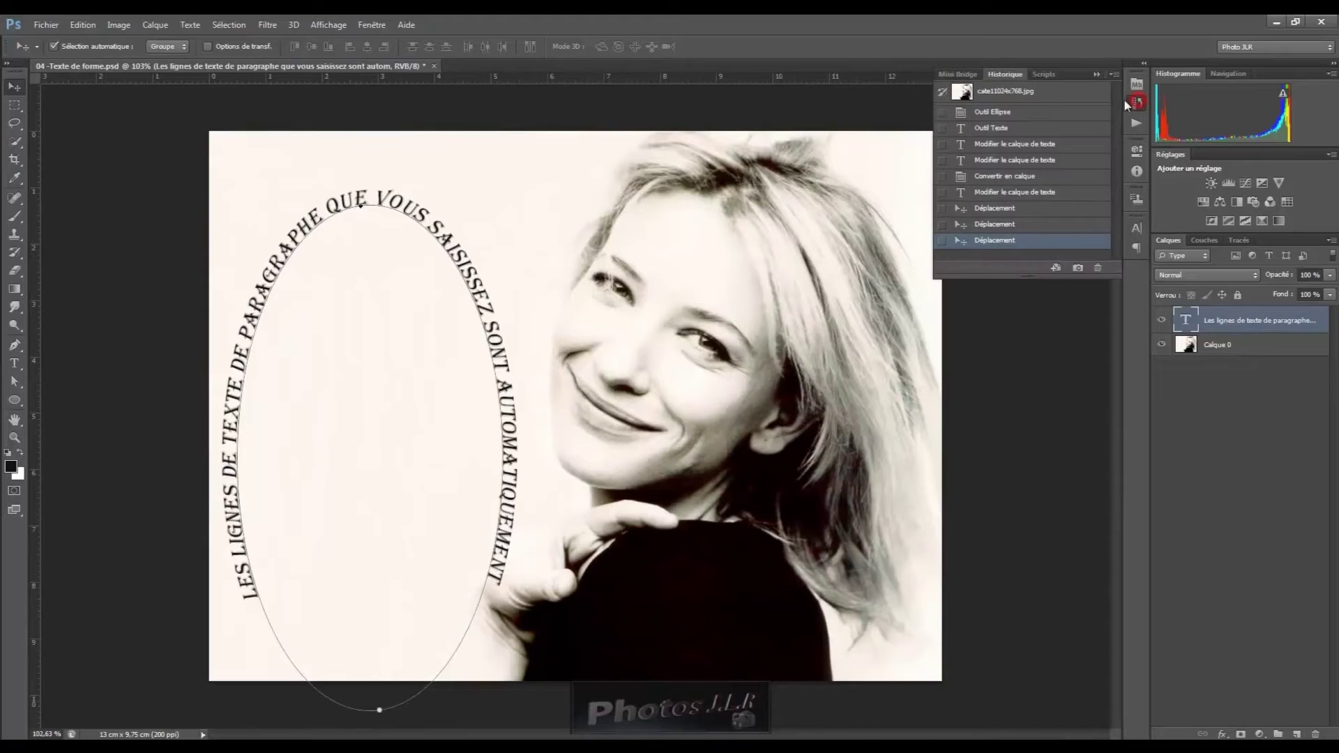
left_click(990, 113)
left_click(996, 92)
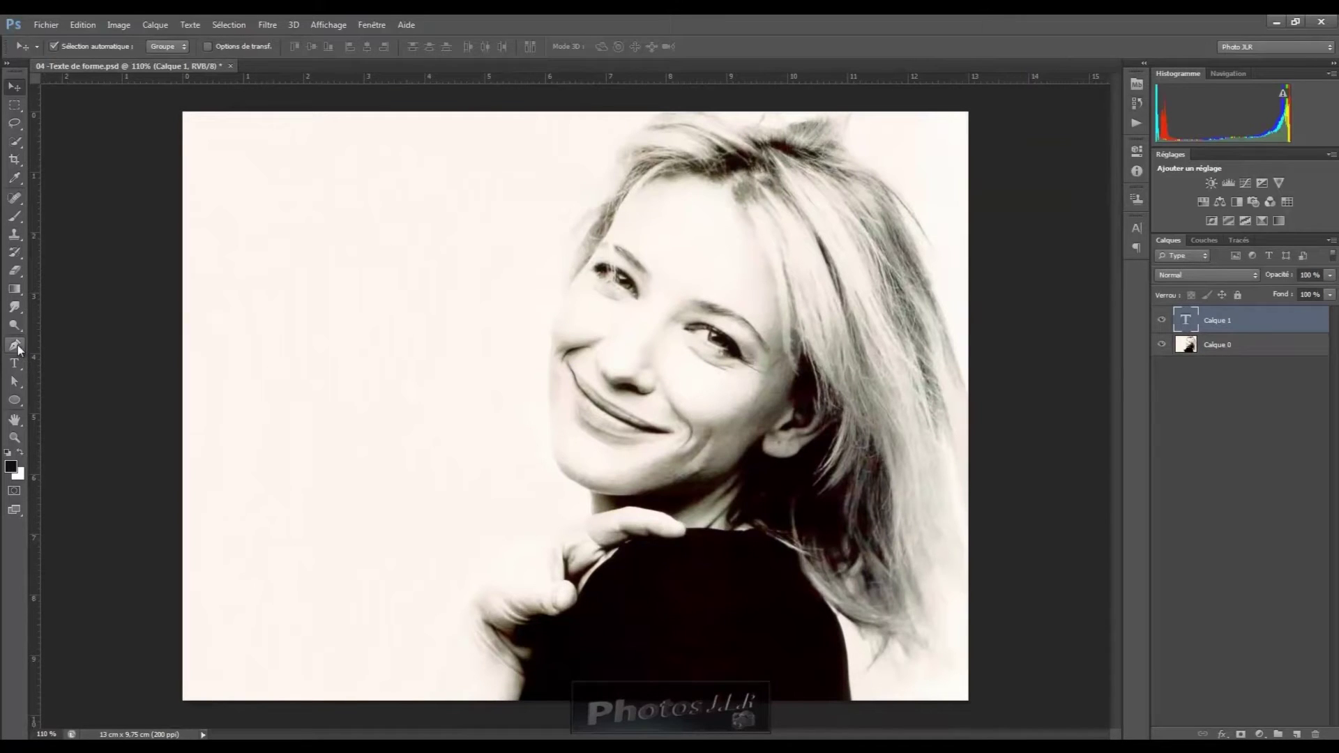
Start a Pen path at the image's upper-left corner, across the top edge and down along the hair and face to below the chin.
left_click(15, 347)
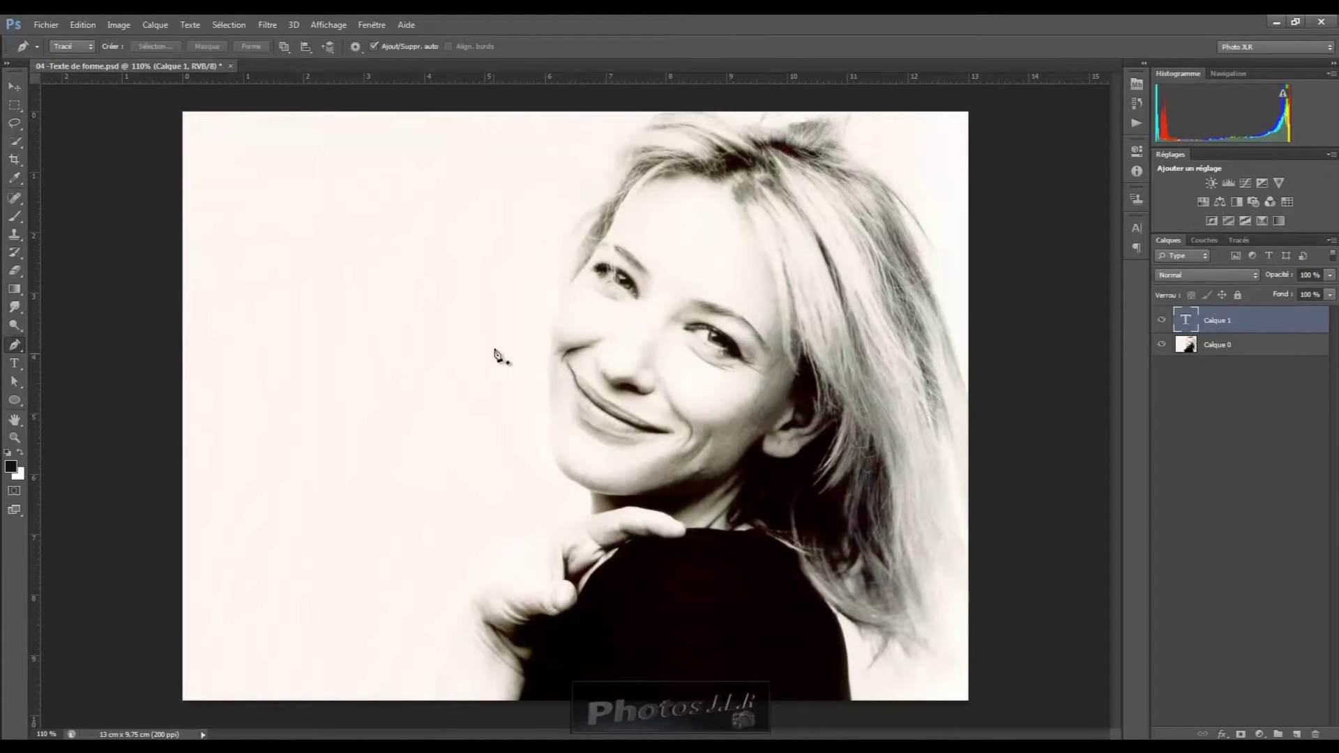
left_click(187, 119)
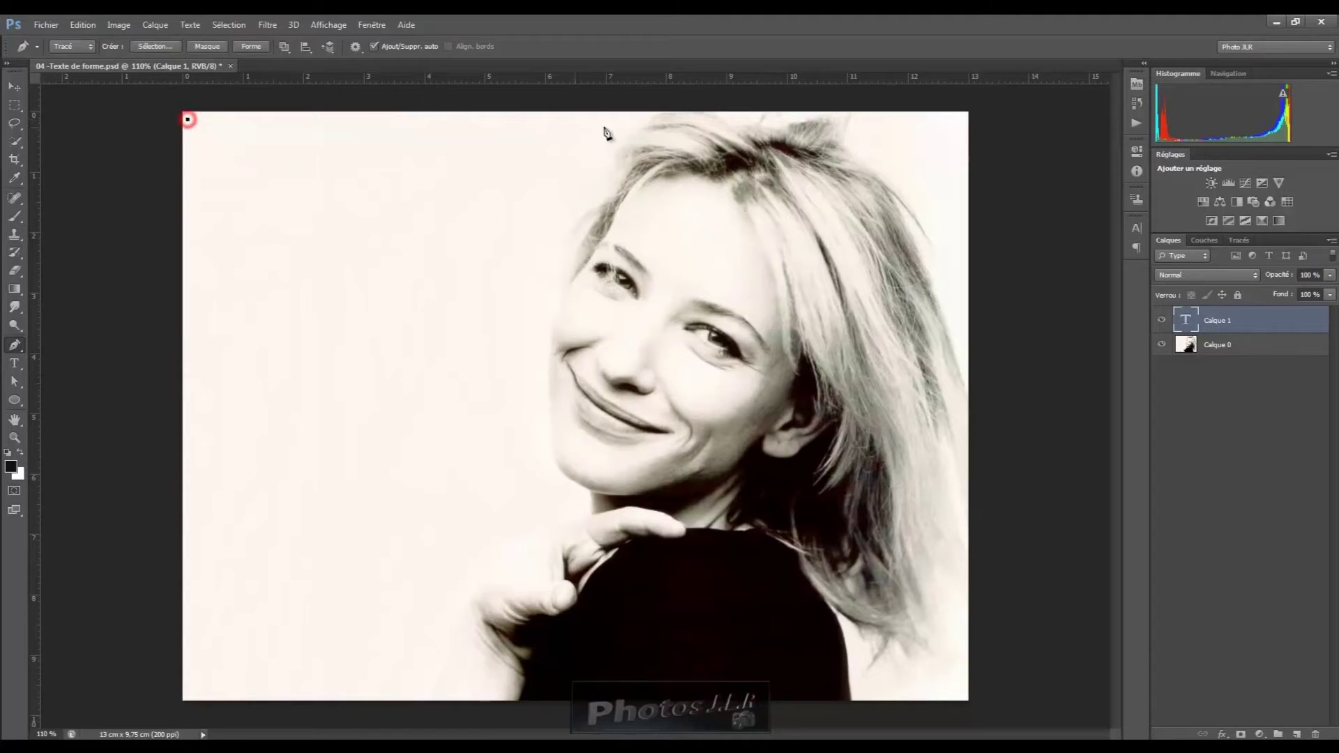
left_click(627, 120)
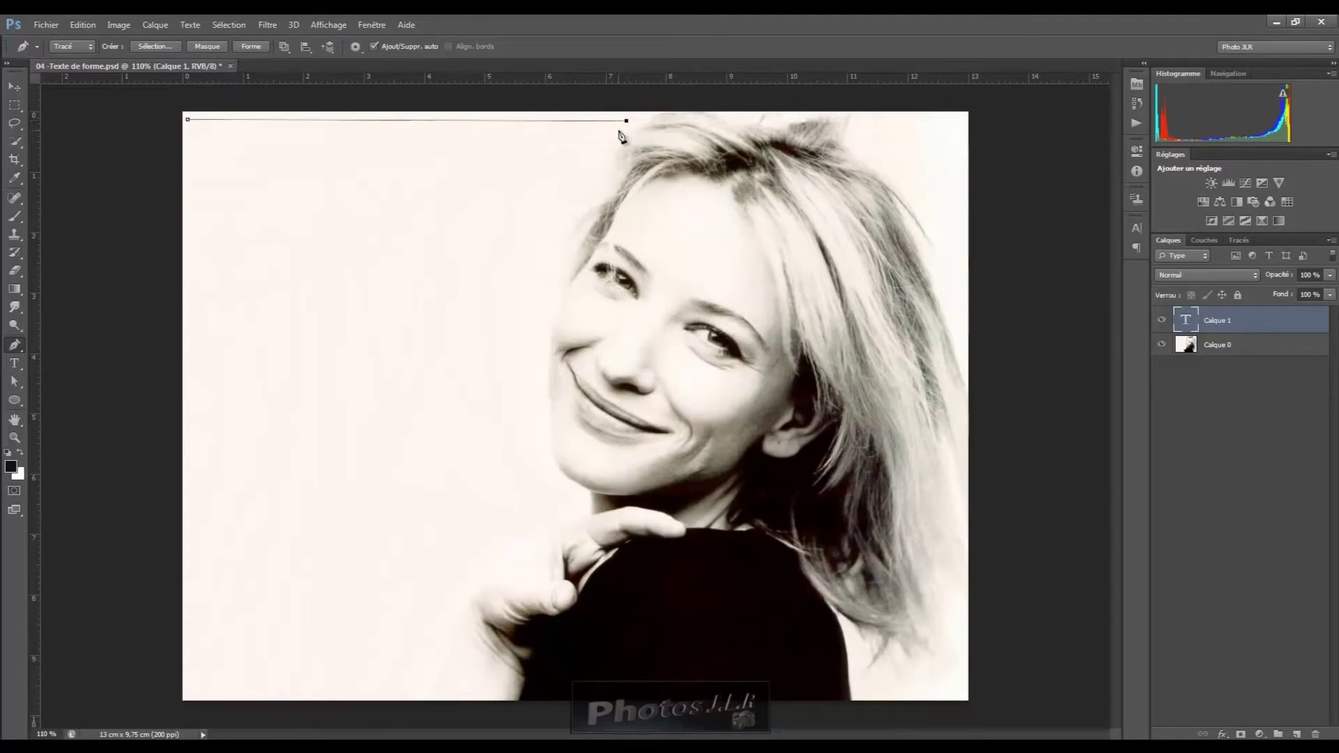
left_click(606, 154)
left_click(576, 201)
left_click(564, 221)
left_click(544, 286)
left_click_drag(542, 299, 539, 443)
left_click(545, 472)
left_click(556, 487)
left_click(566, 504)
Continue the Pen path around the hand and arm, along the image's bottom edge, and close it at its starting point.
left_click(540, 530)
left_click(477, 583)
left_click(453, 605)
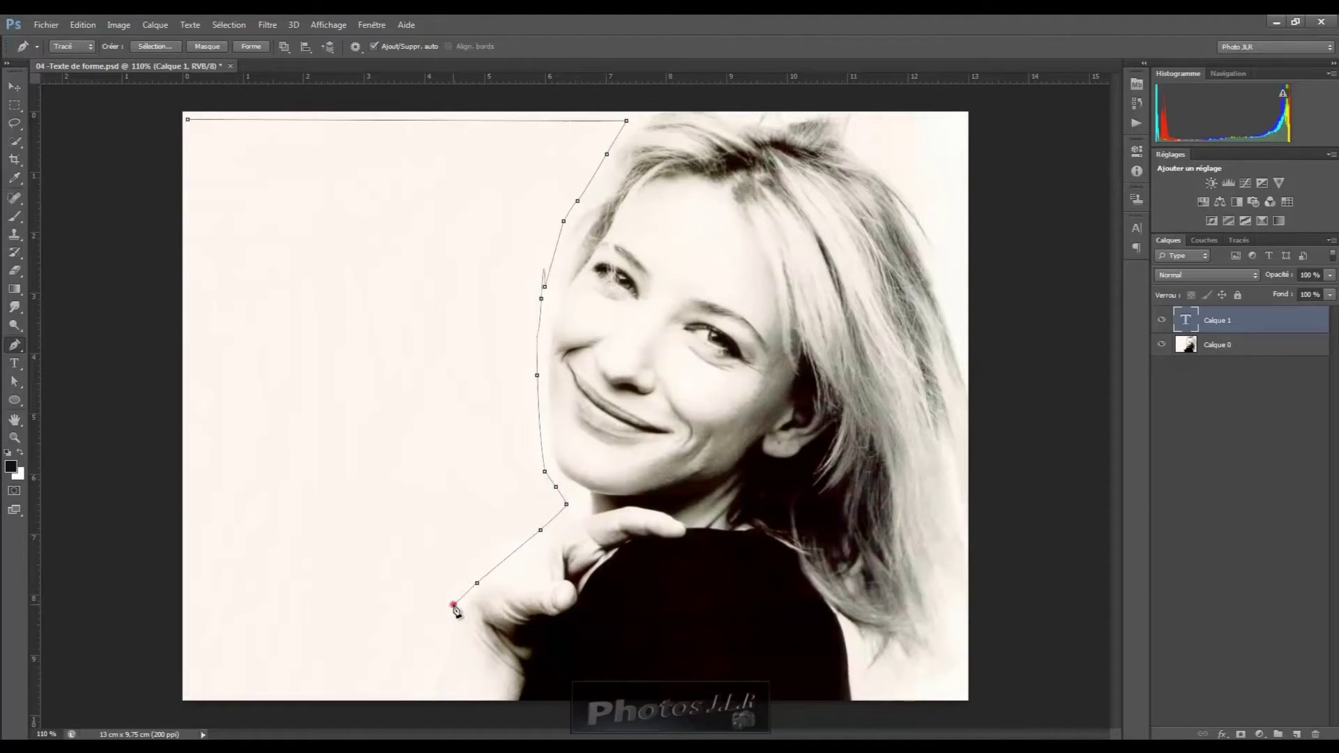
left_click(443, 638)
left_click(432, 668)
left_click(426, 687)
left_click(423, 696)
left_click(183, 695)
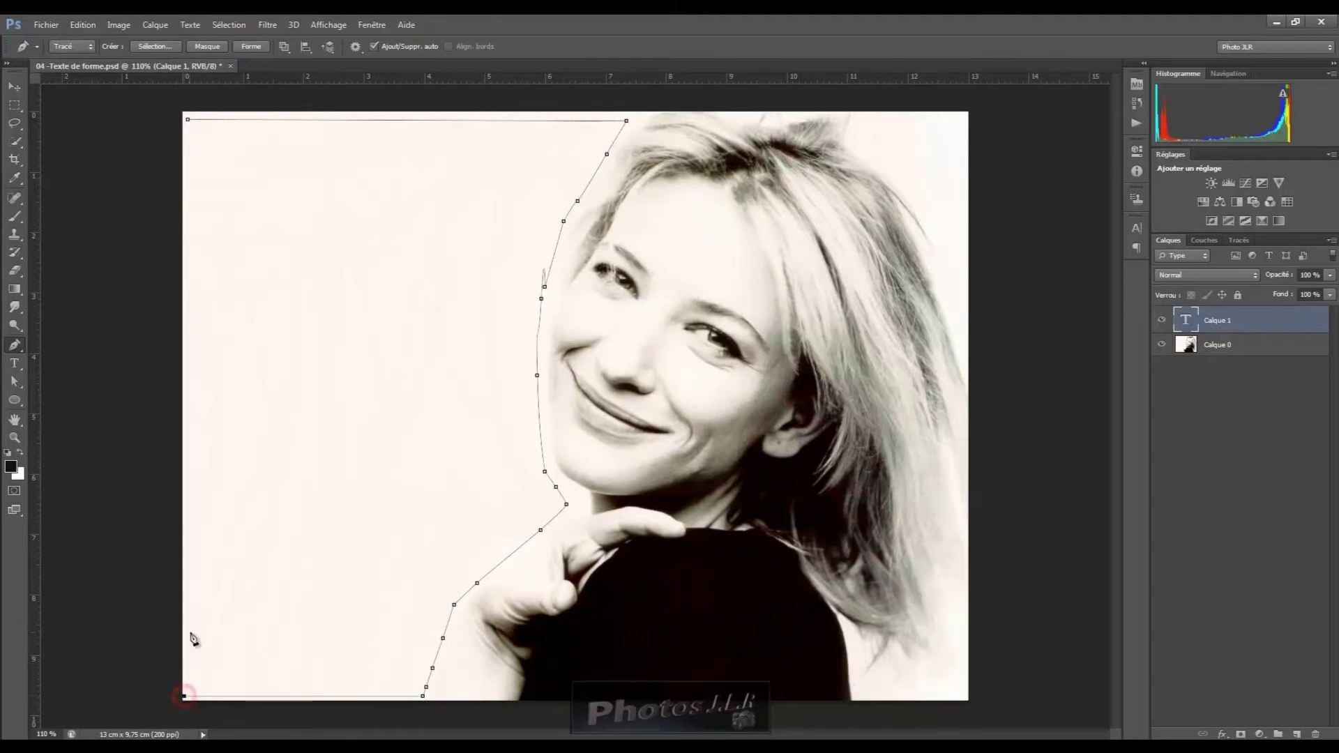
left_click(188, 120)
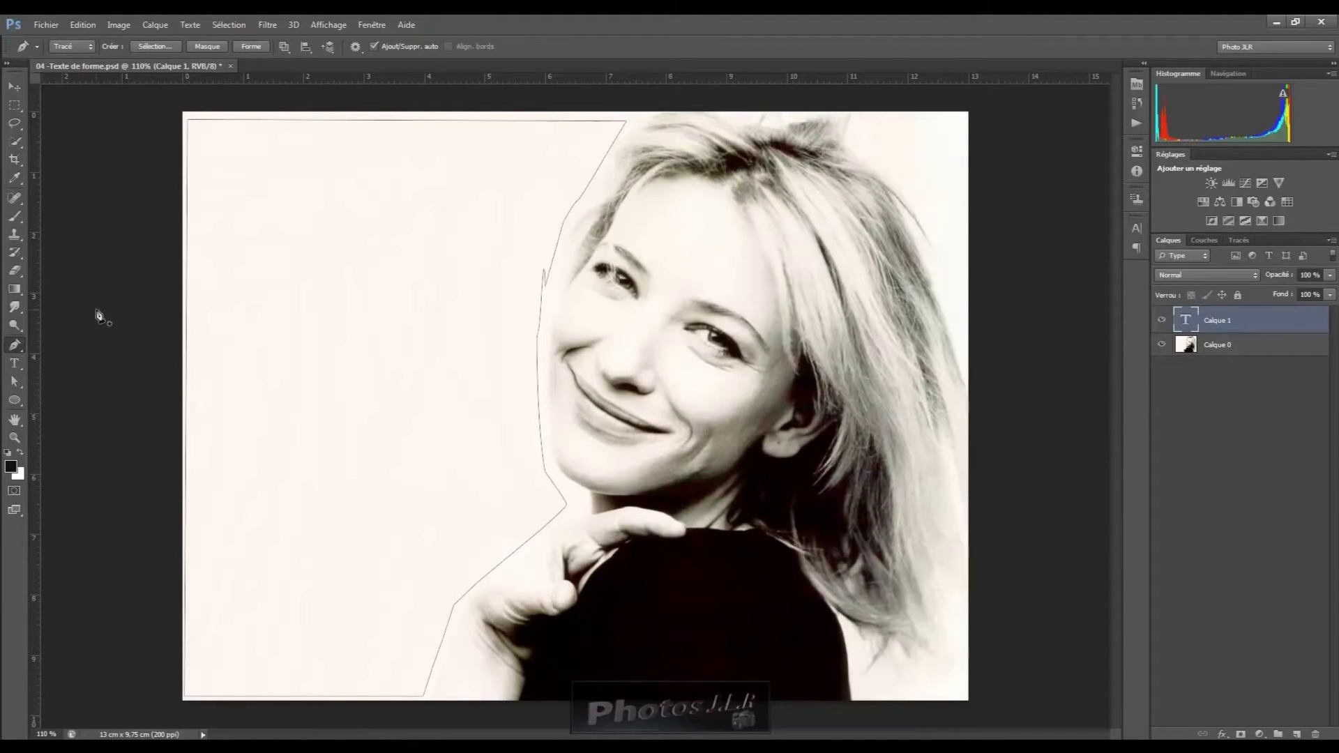
Create a text area inside the closed path with the Type tool and set its text to left alignment.
left_click(16, 368)
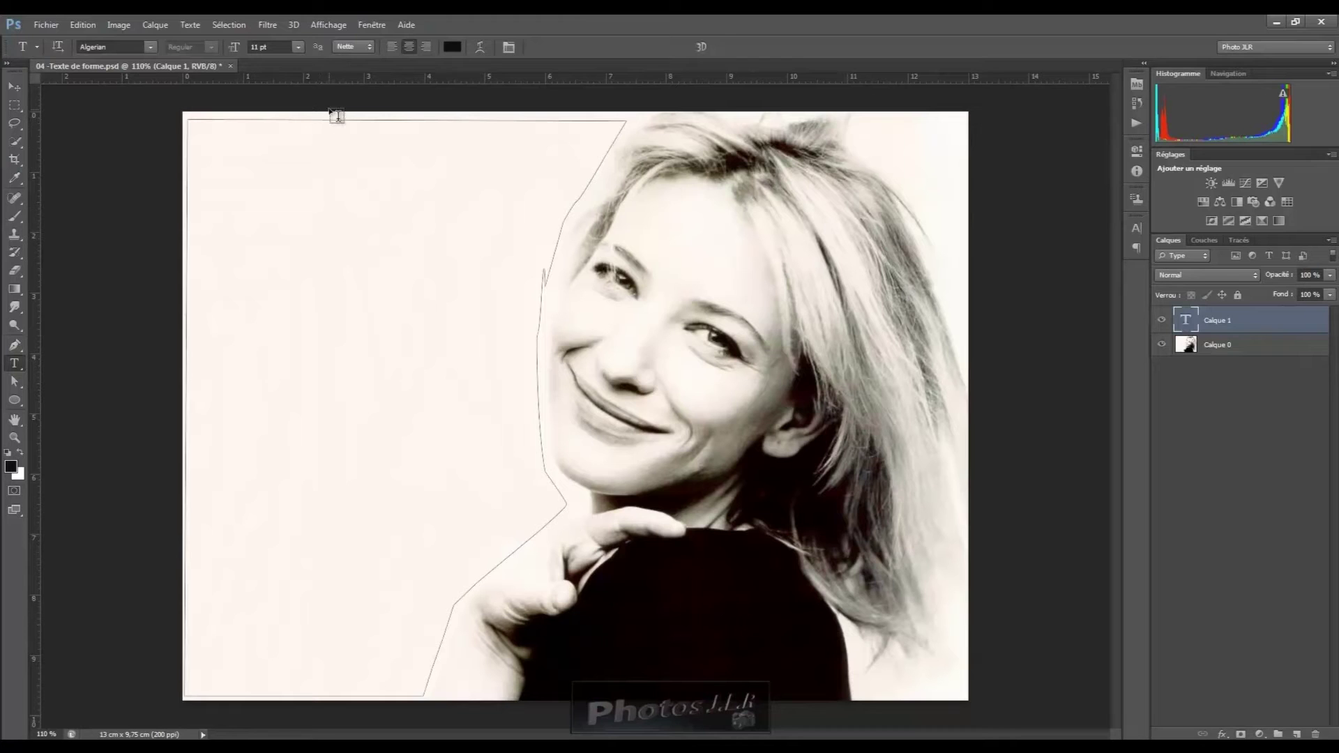
left_click(262, 156)
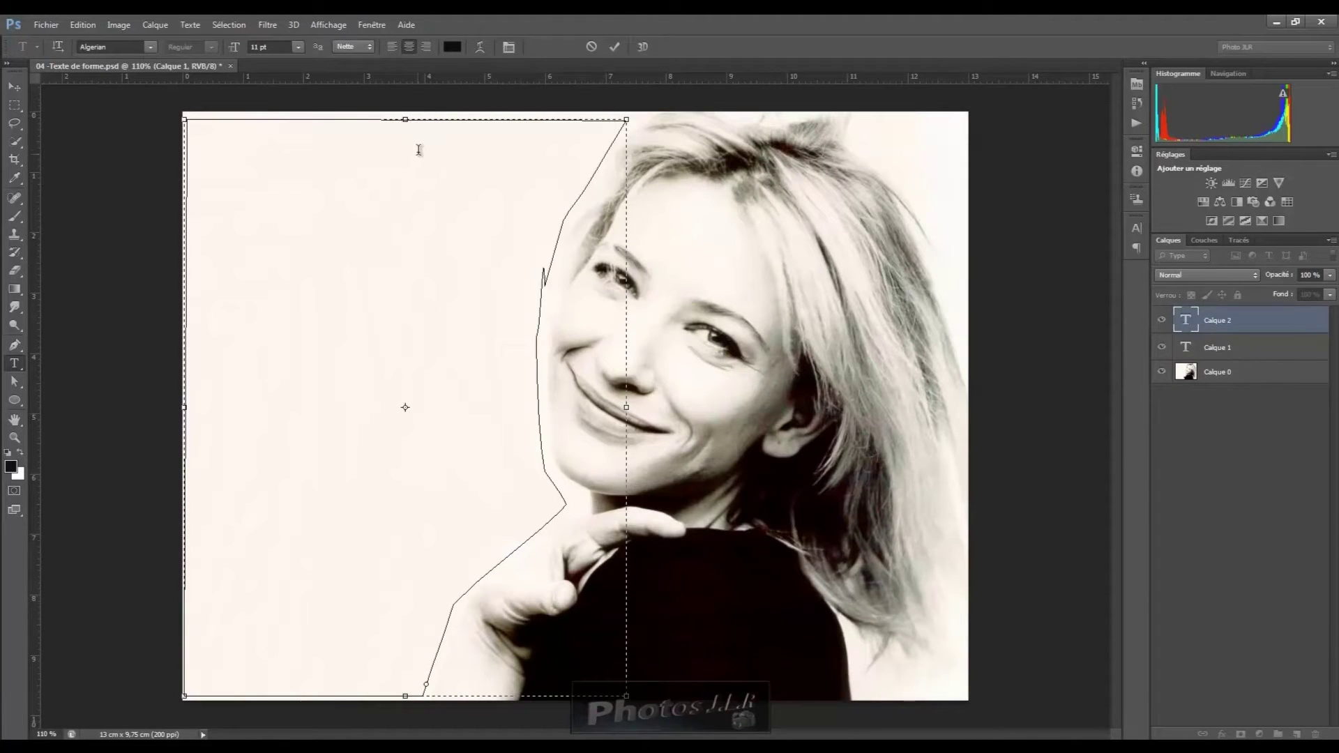
left_click(391, 47)
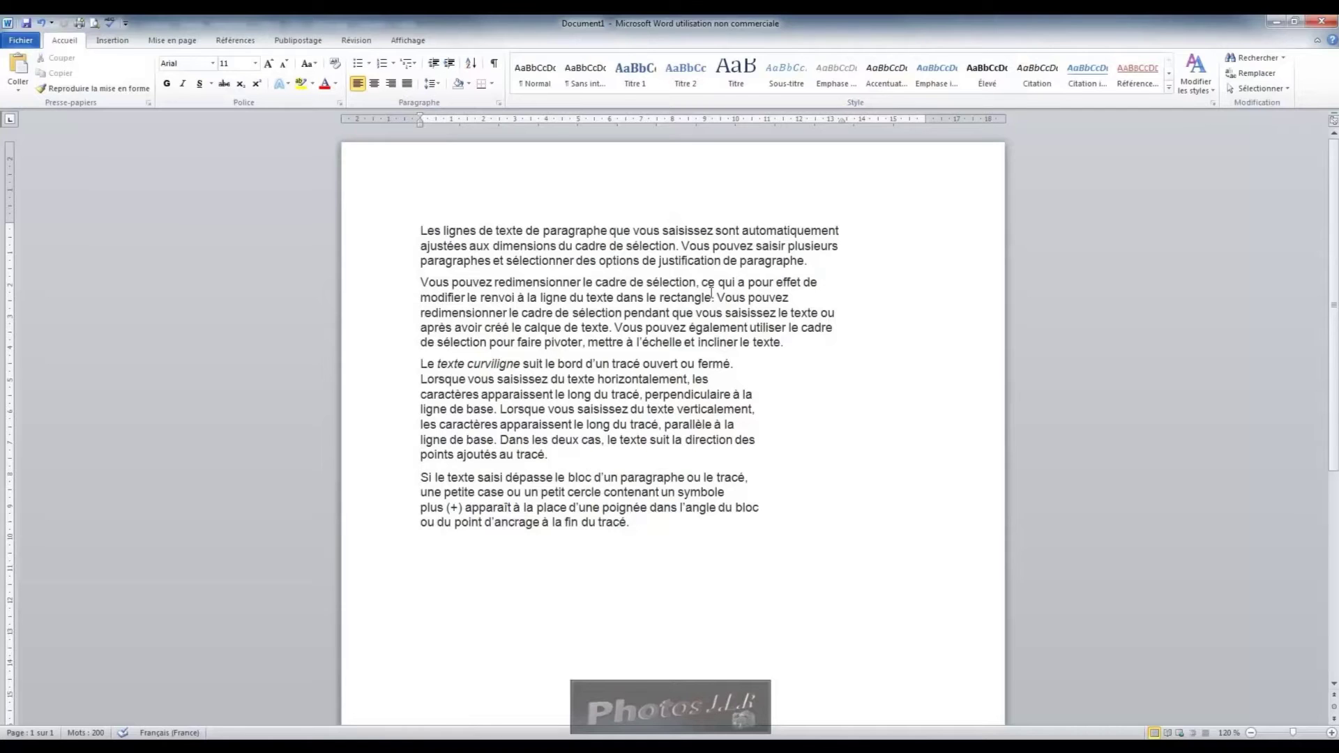
Switch to Word and copy all four paragraphs of the document.
left_click_drag(421, 229, 833, 523)
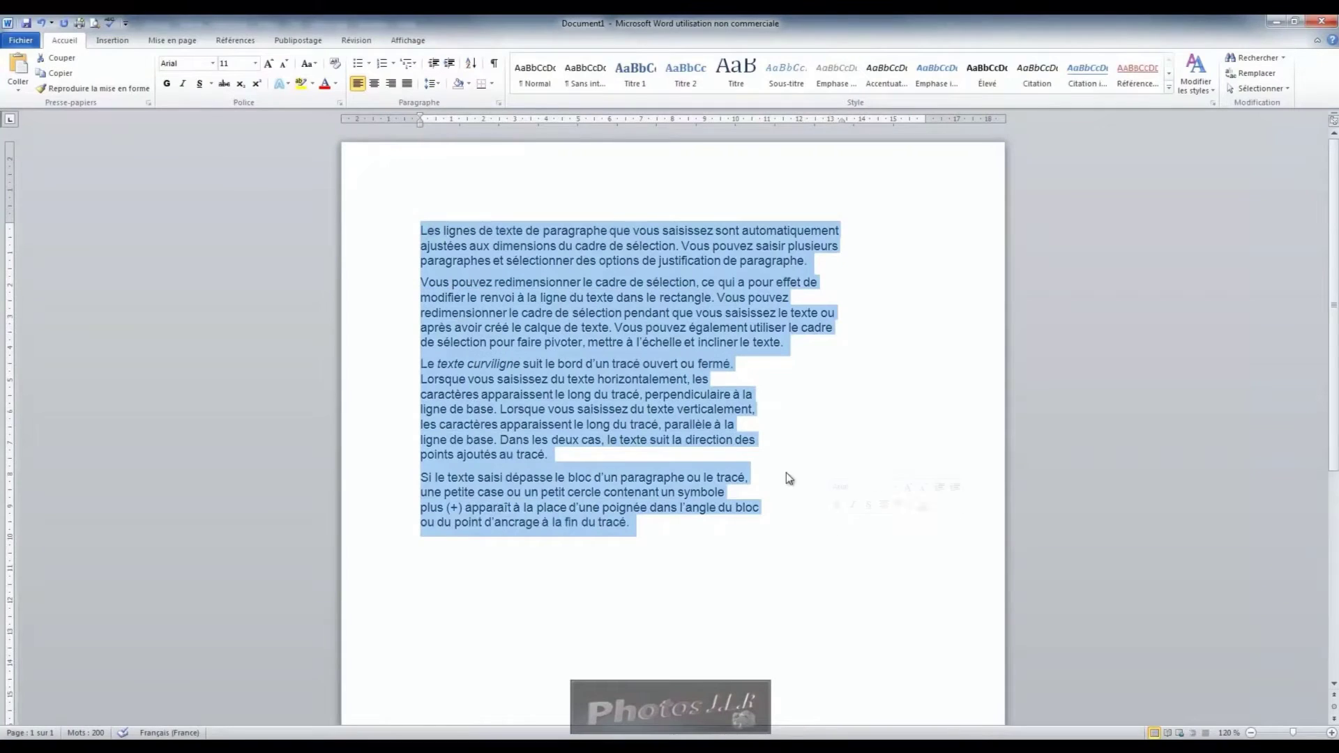
right_click(542, 270)
left_click(578, 301)
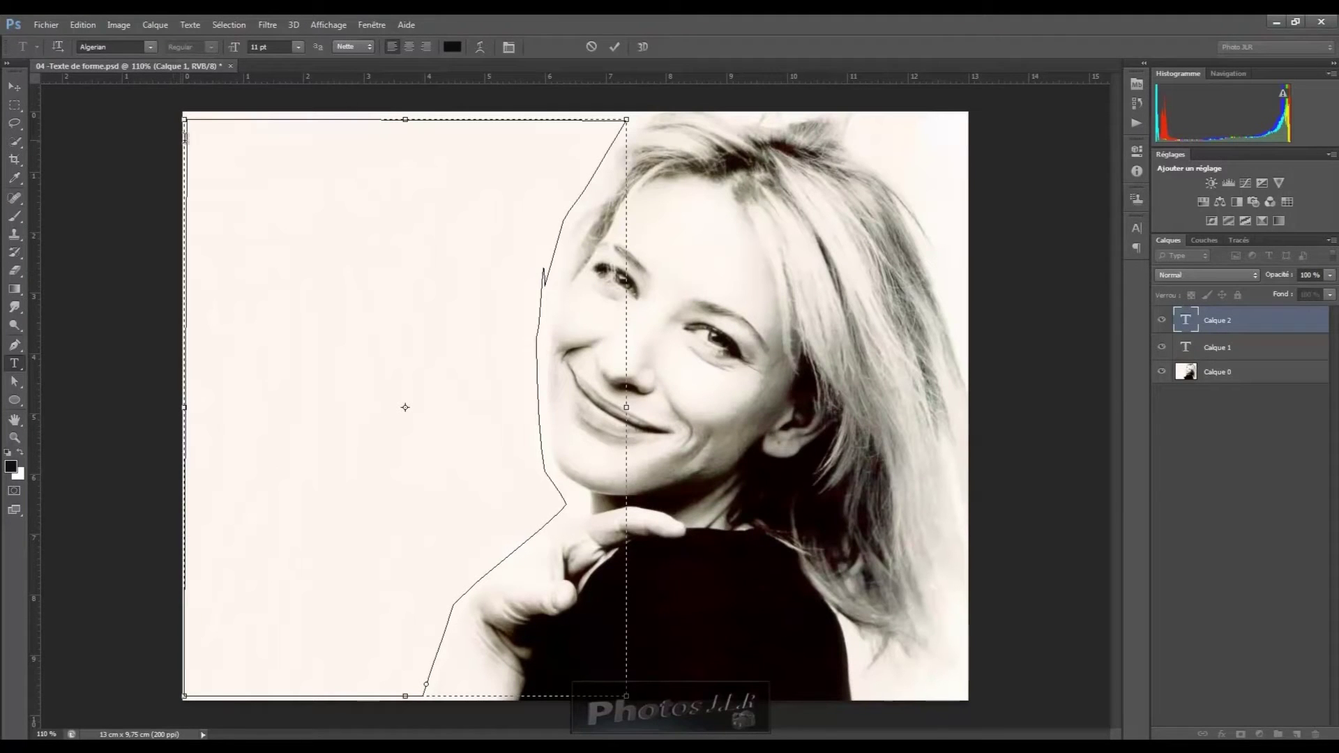
Paste the copied Word paragraphs into the path-shaped text area and align all of the text to the right.
right_click(199, 137)
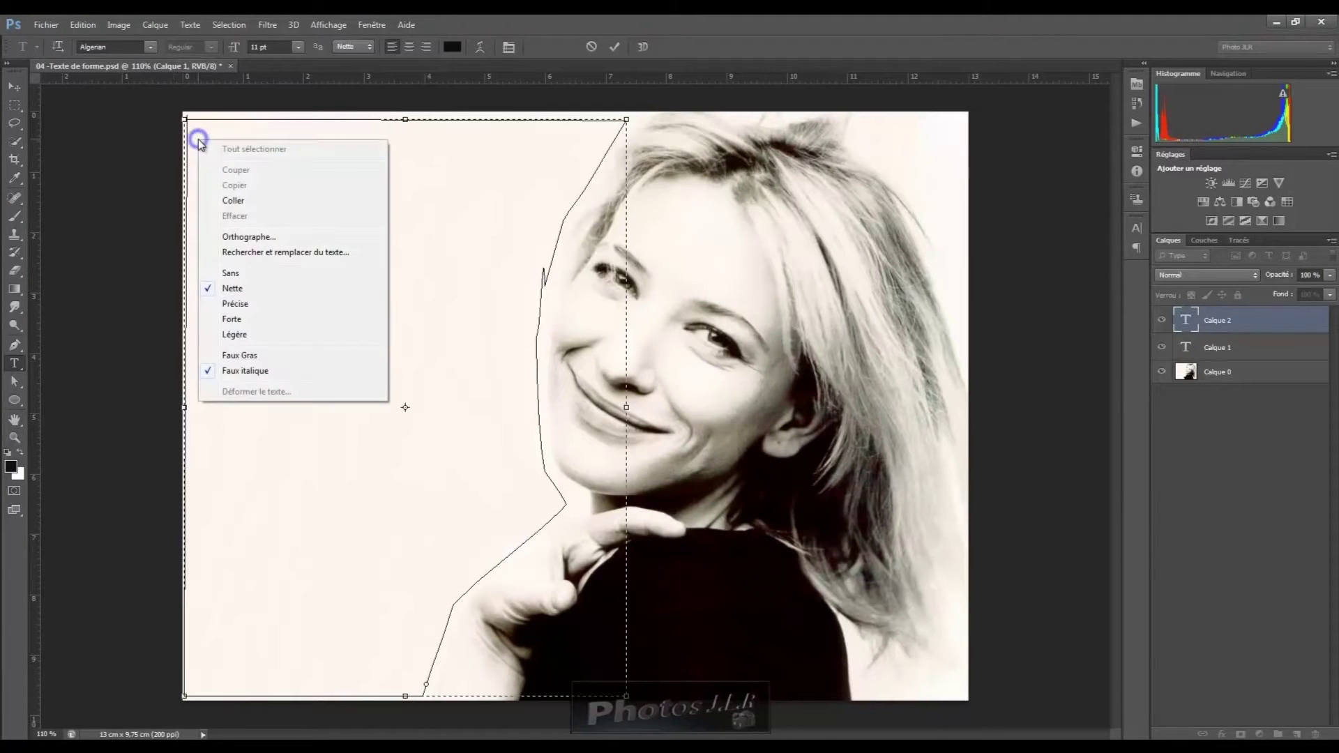
left_click(234, 202)
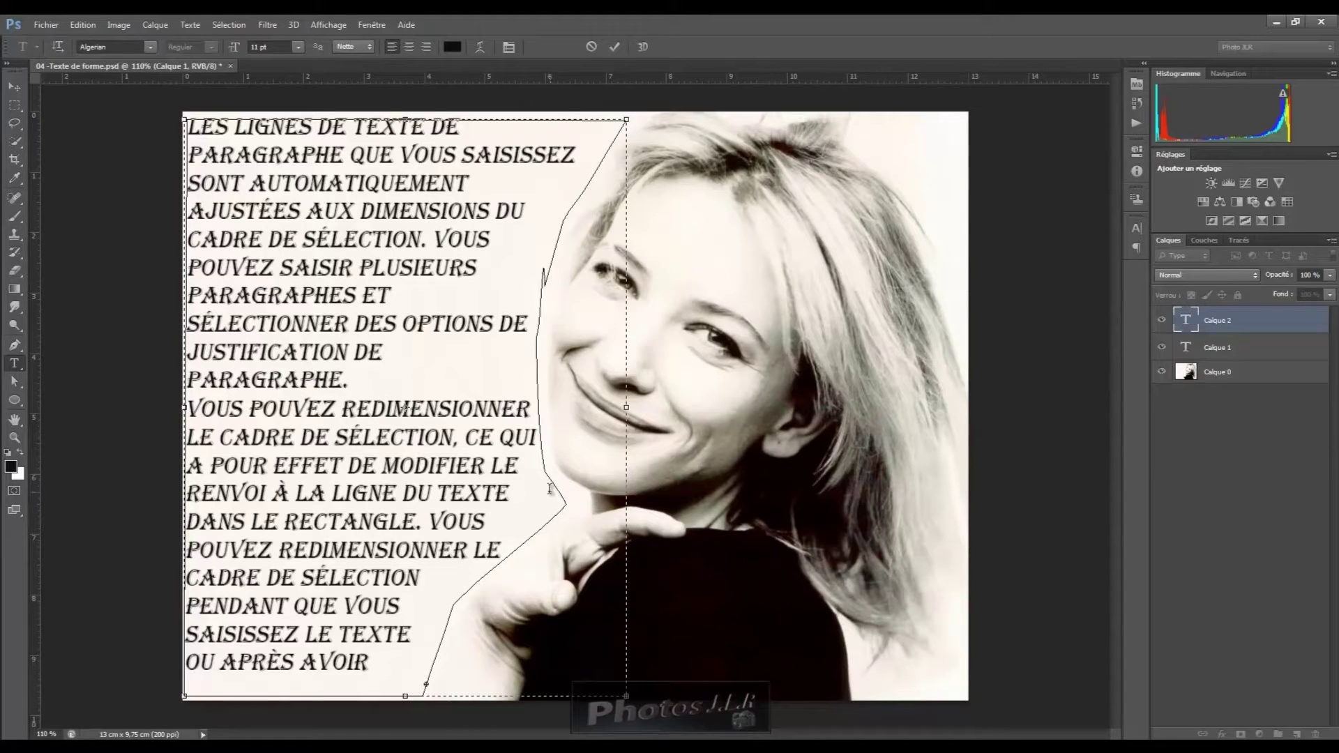
left_click(411, 49)
left_click(190, 124)
left_click_drag(190, 125, 570, 664)
left_click(393, 47)
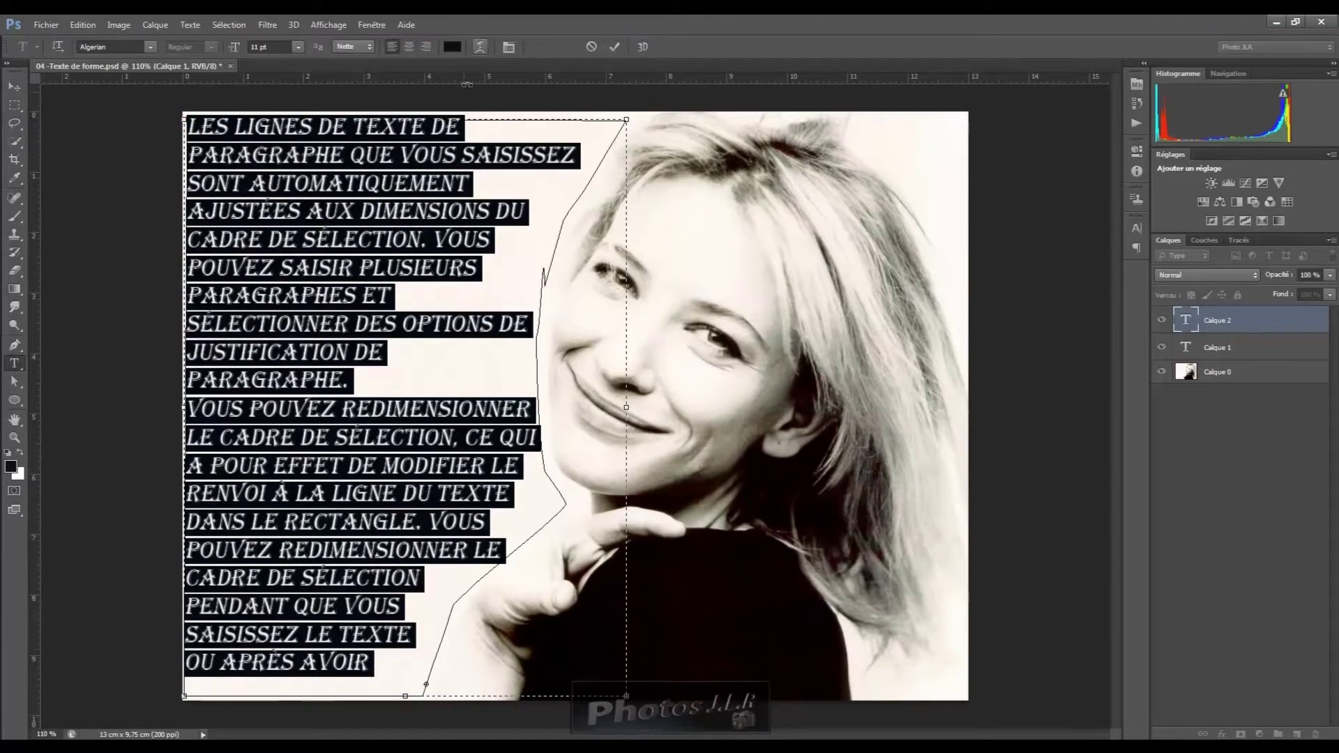
left_click(409, 46)
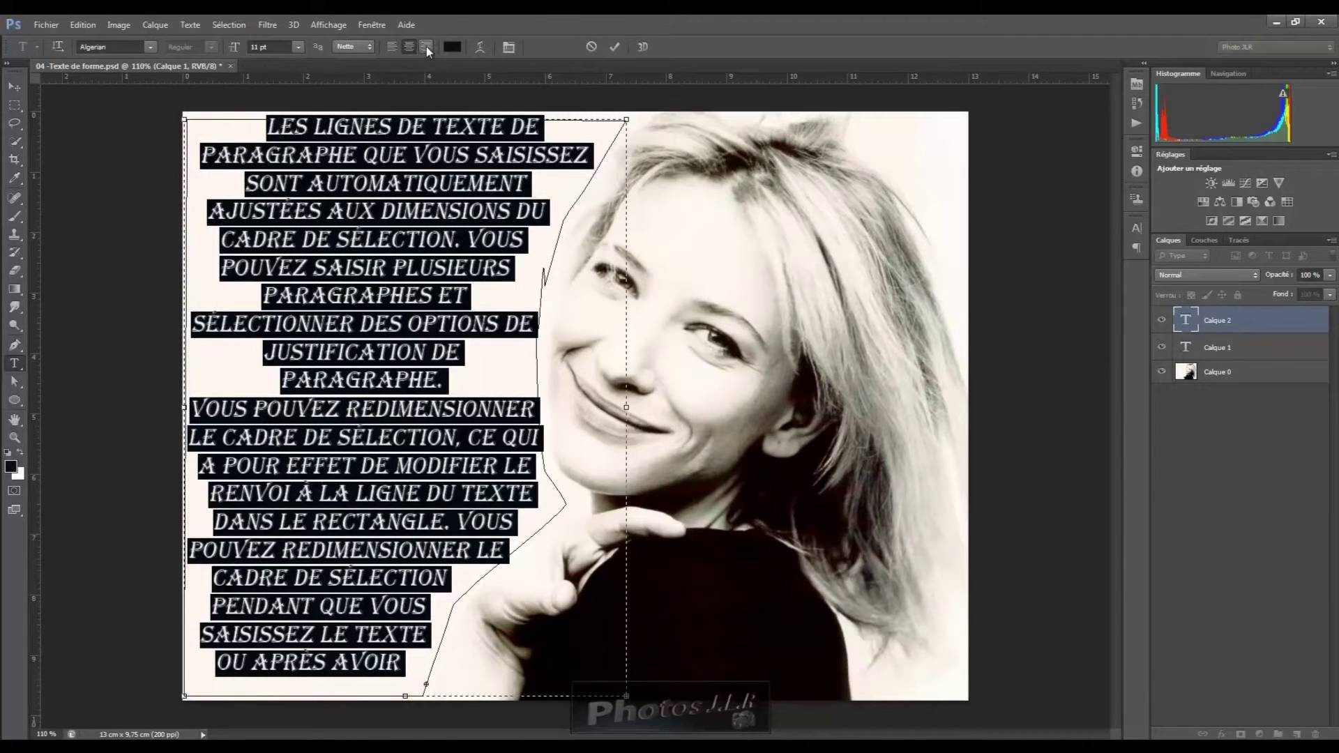
left_click(427, 47)
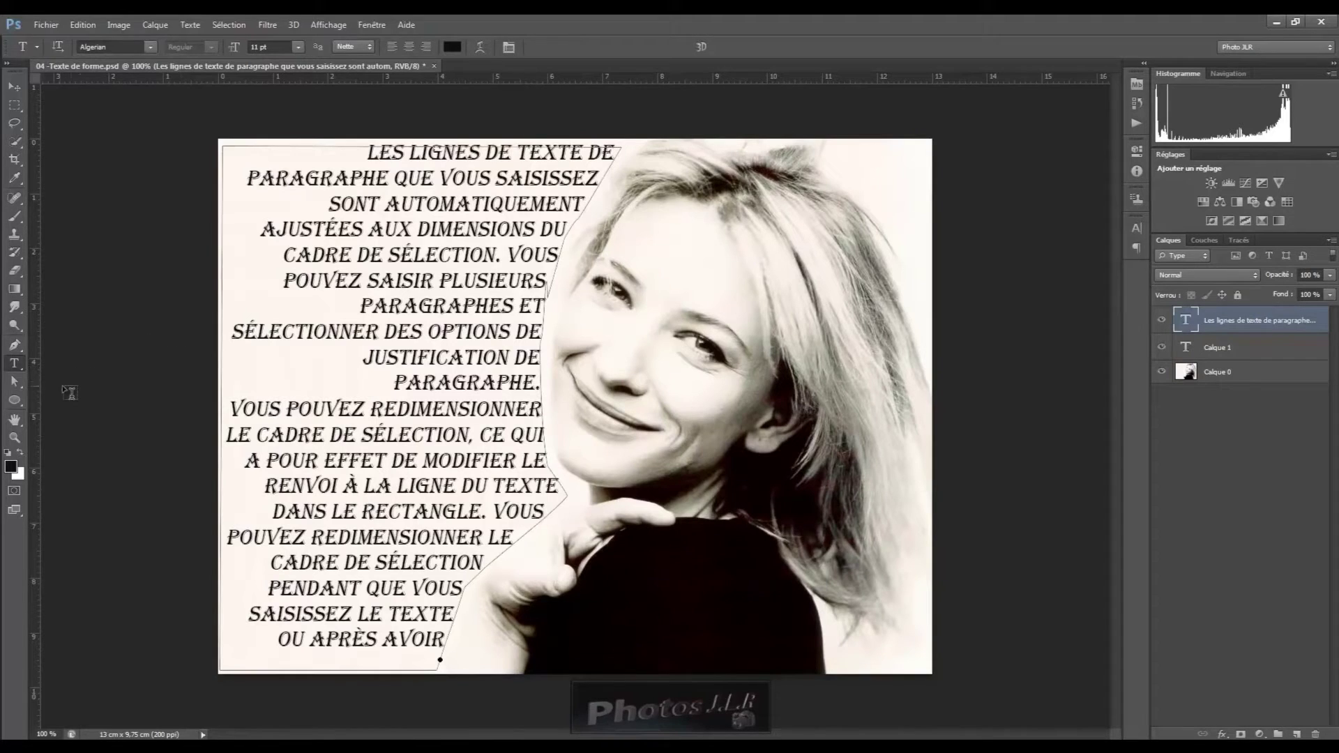
Reshape the text's path with Direct Selection by moving its anchor points along the face, below the chin and around the hand.
left_click(14, 385)
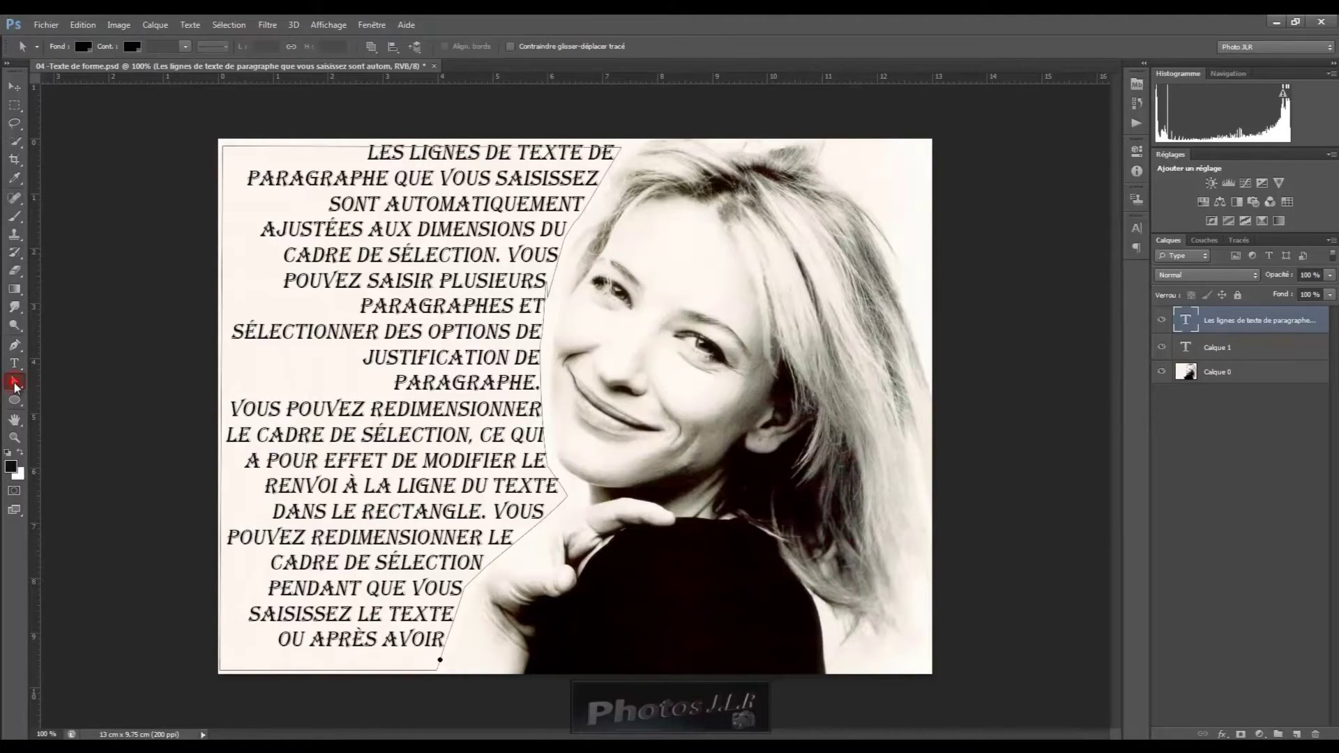
left_click(441, 663)
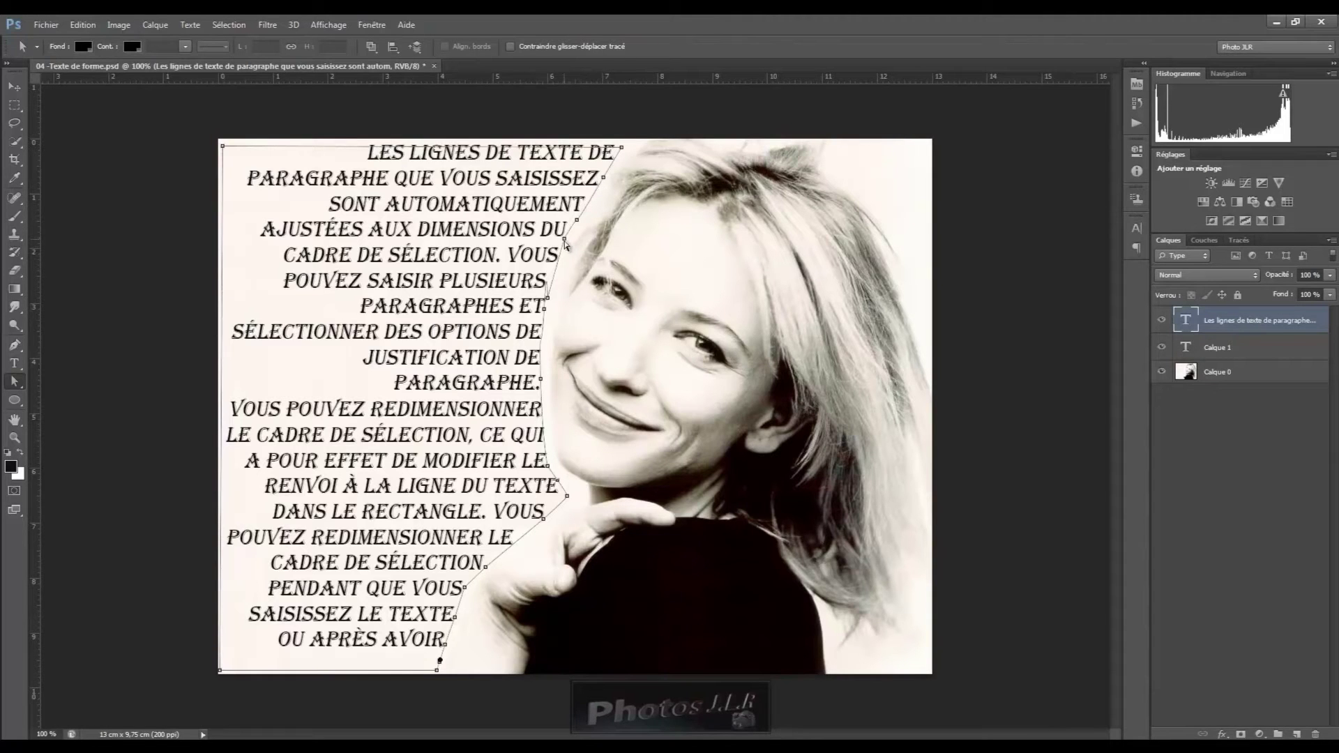
left_click_drag(544, 310, 543, 329)
left_click_drag(568, 498, 550, 528)
left_click_drag(486, 572, 501, 662)
Try moving the path's upper-left anchor point inward, undo that move, and shift the point slightly down instead.
left_click_drag(223, 144, 317, 209)
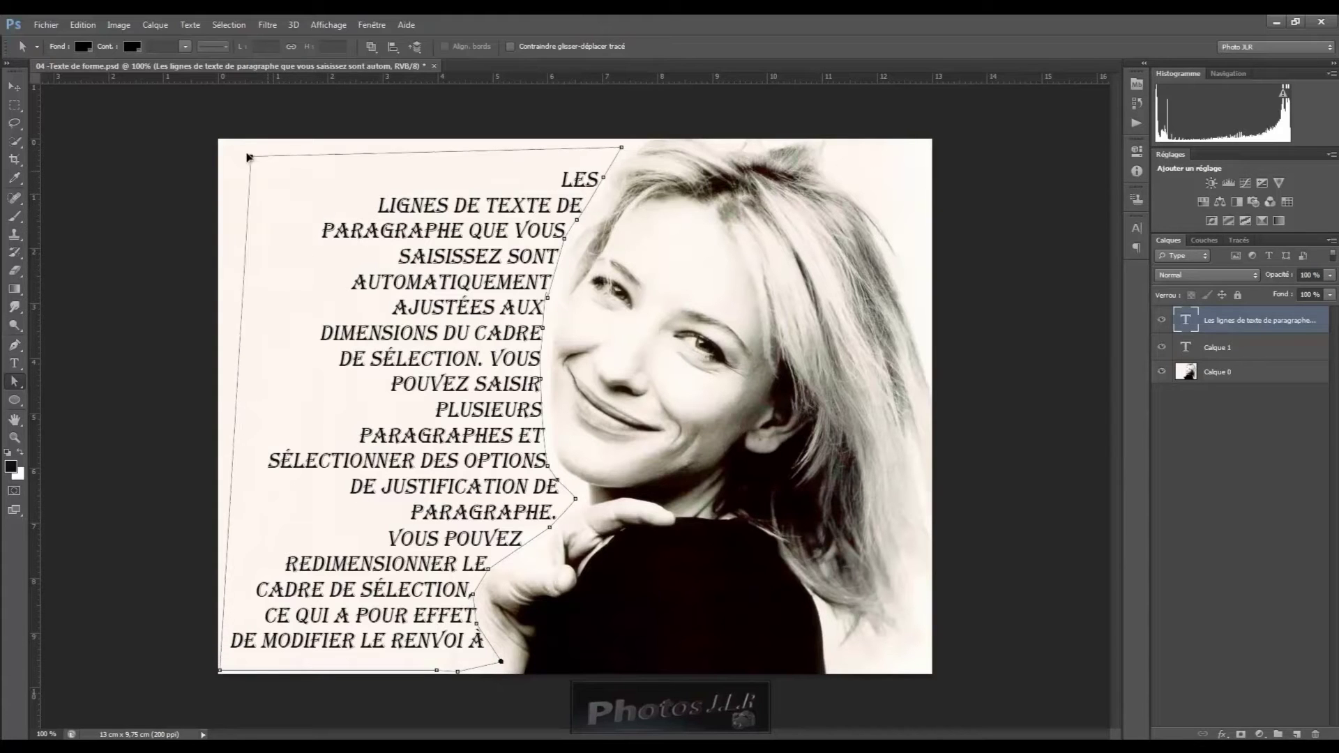
key("ctrl+z")
left_click_drag(223, 144, 224, 149)
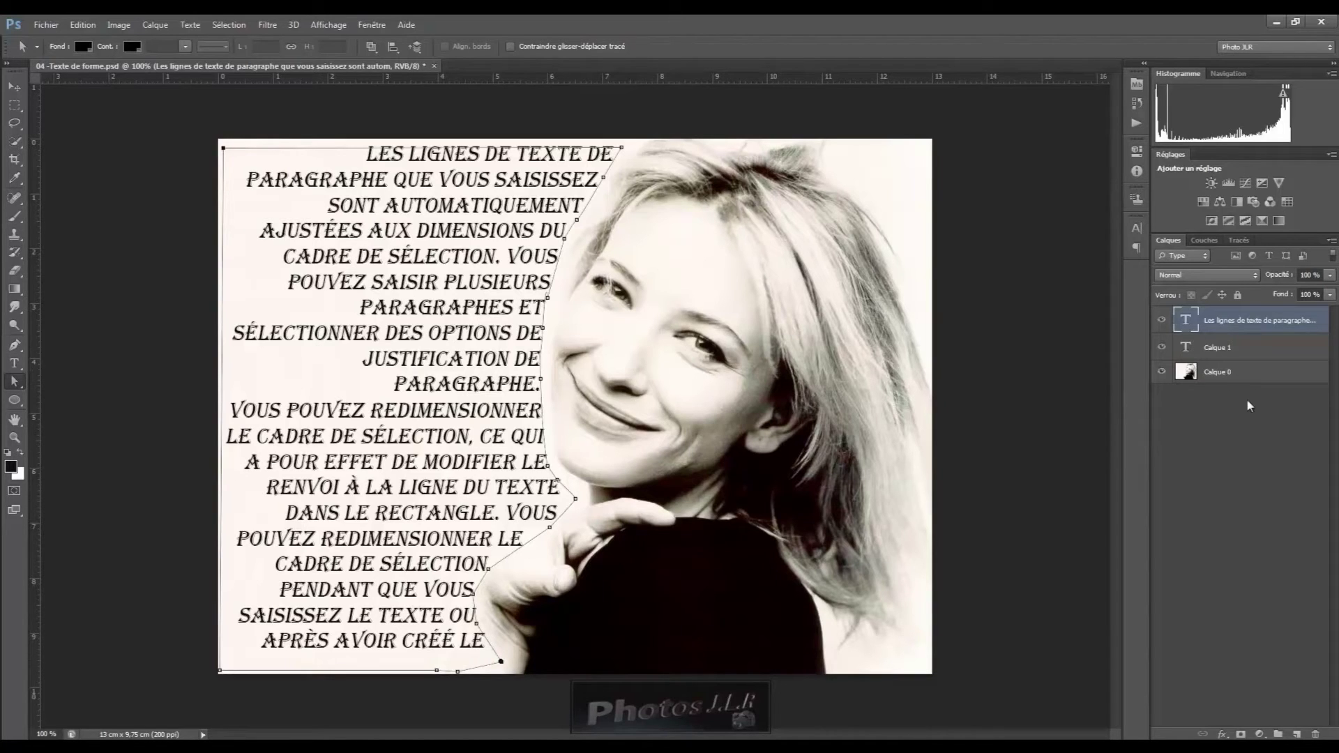
Delete both text layers, keeping only the portrait layer Calque 0.
left_click_drag(1307, 312, 1316, 735)
left_click_drag(1279, 326, 1317, 734)
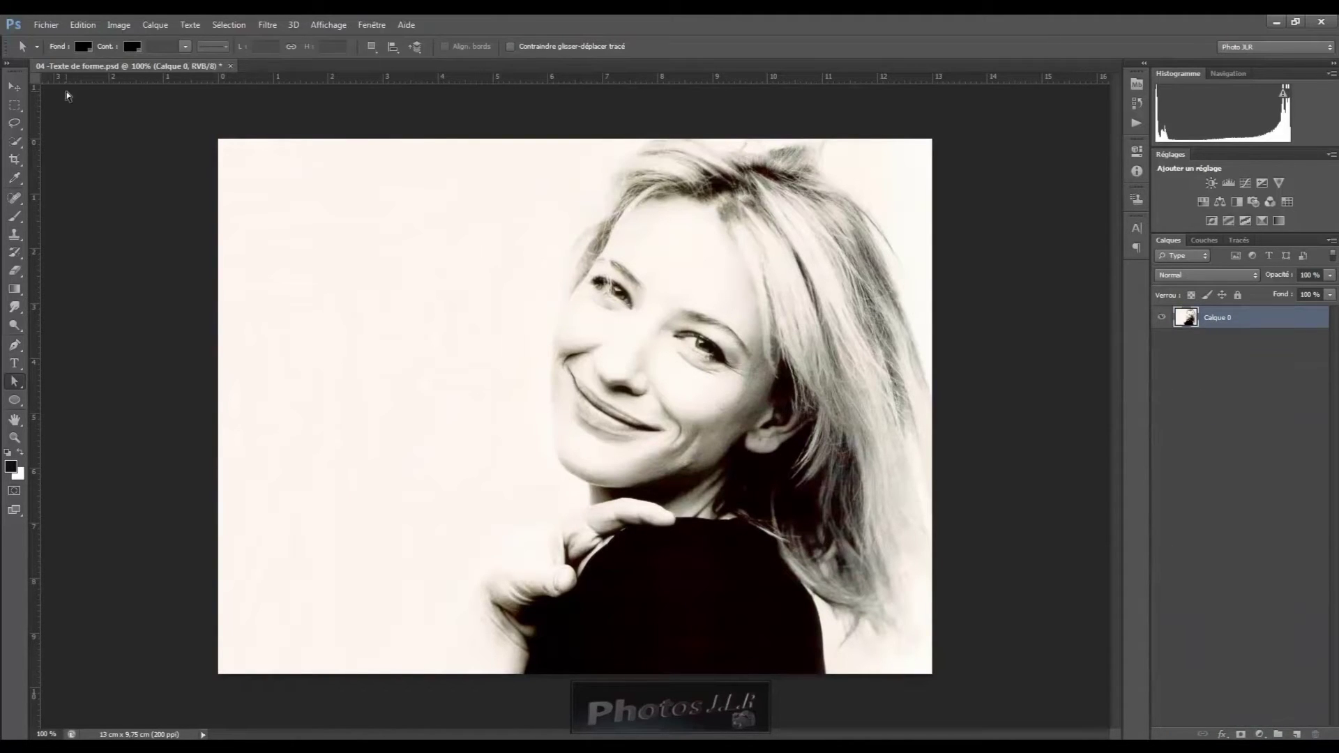
Configure the Type tool with the Arial font in Black style, 72 pt size and left alignment.
left_click(16, 363)
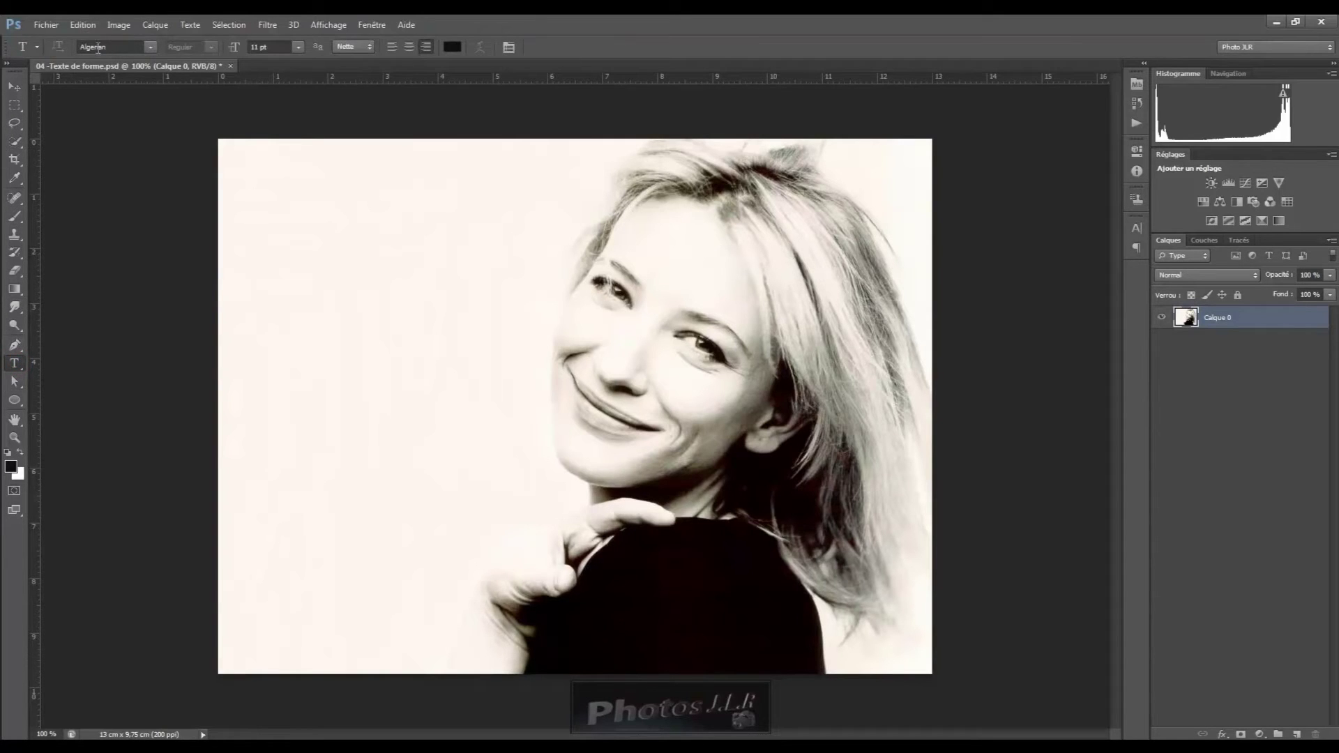
left_click(151, 46)
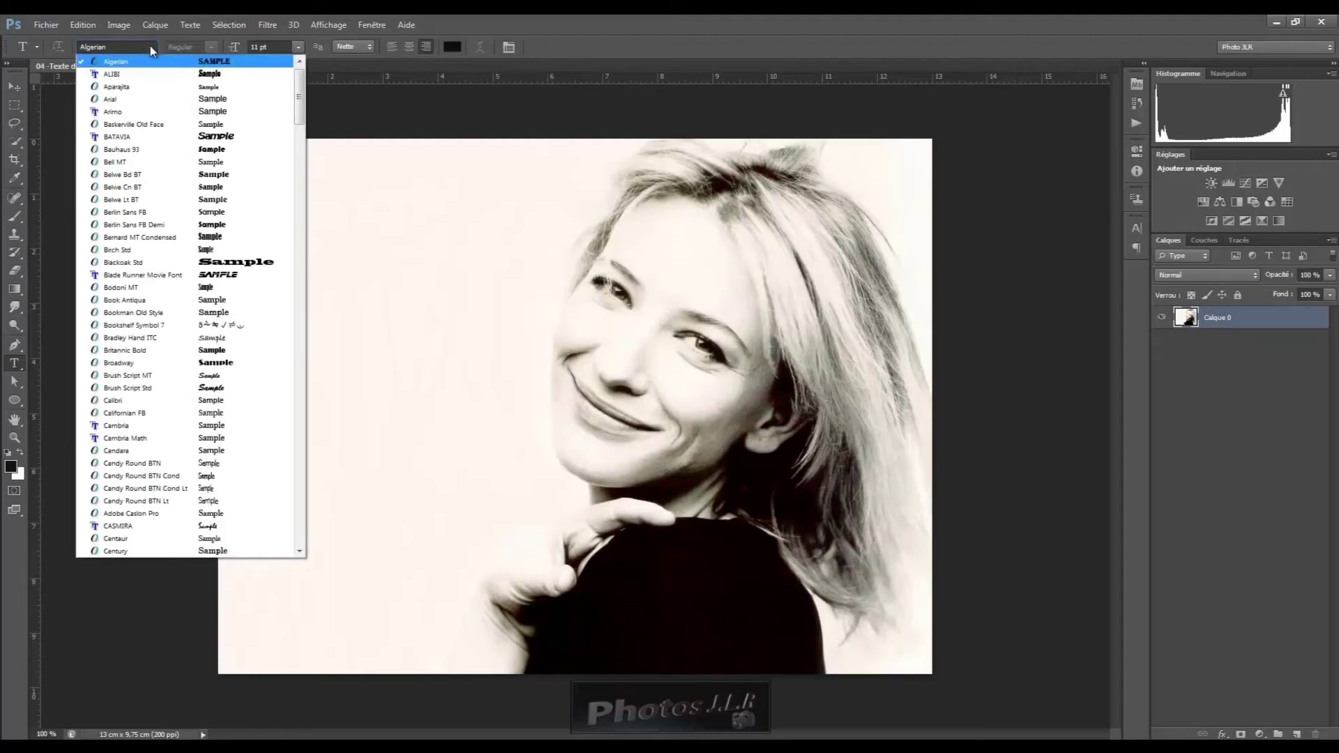
left_click(116, 102)
left_click(212, 47)
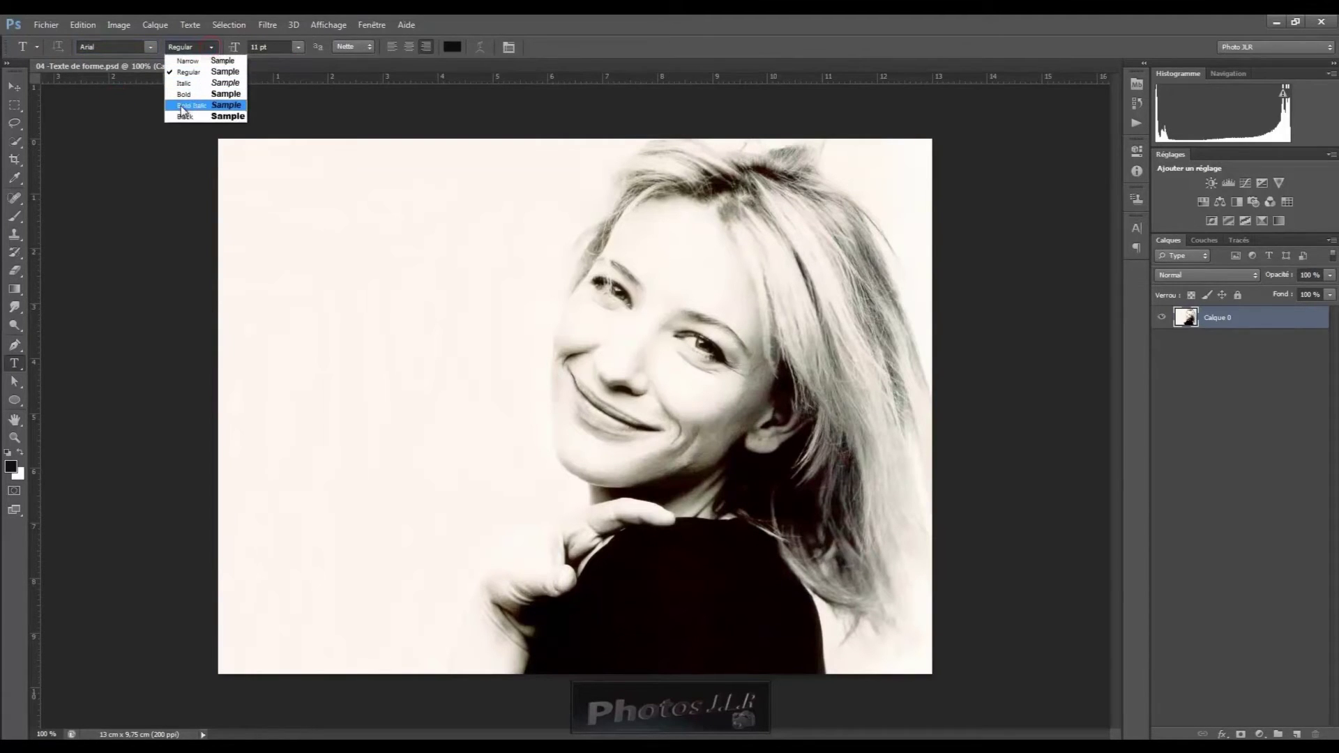
left_click(185, 118)
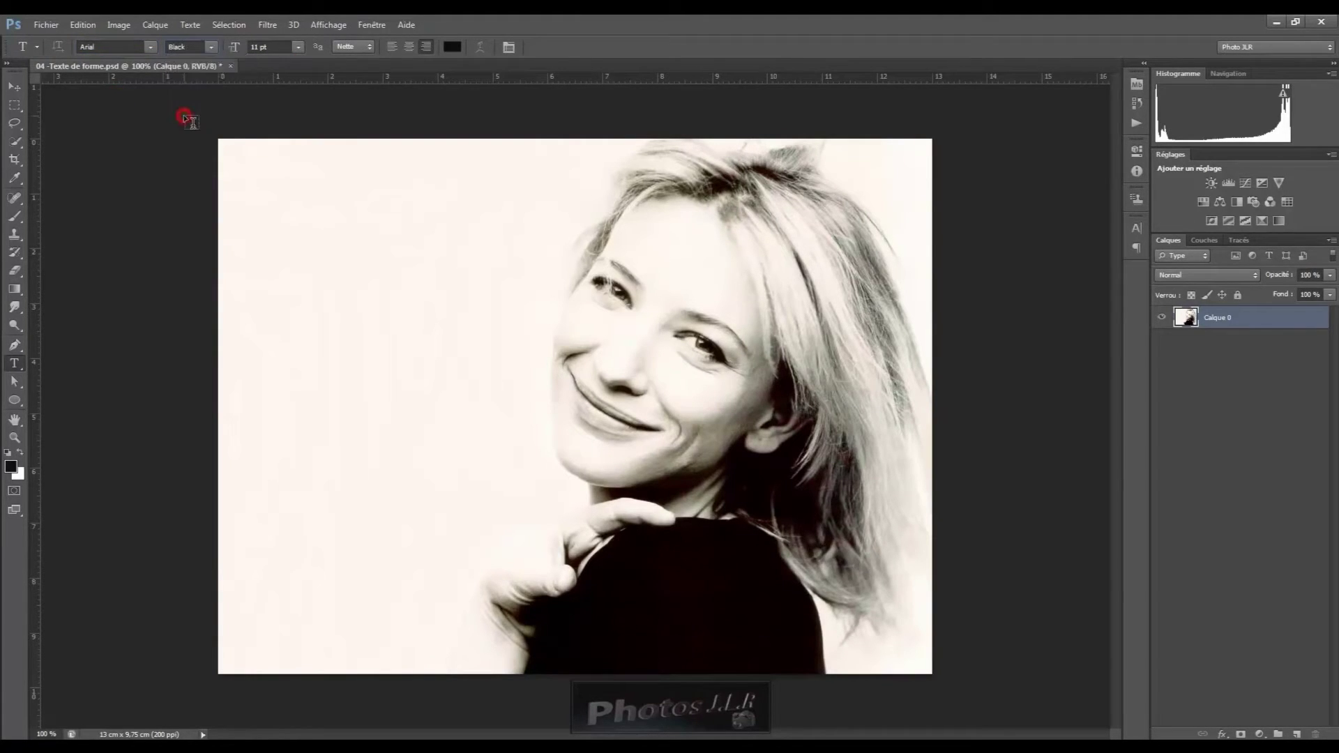
left_click(299, 46)
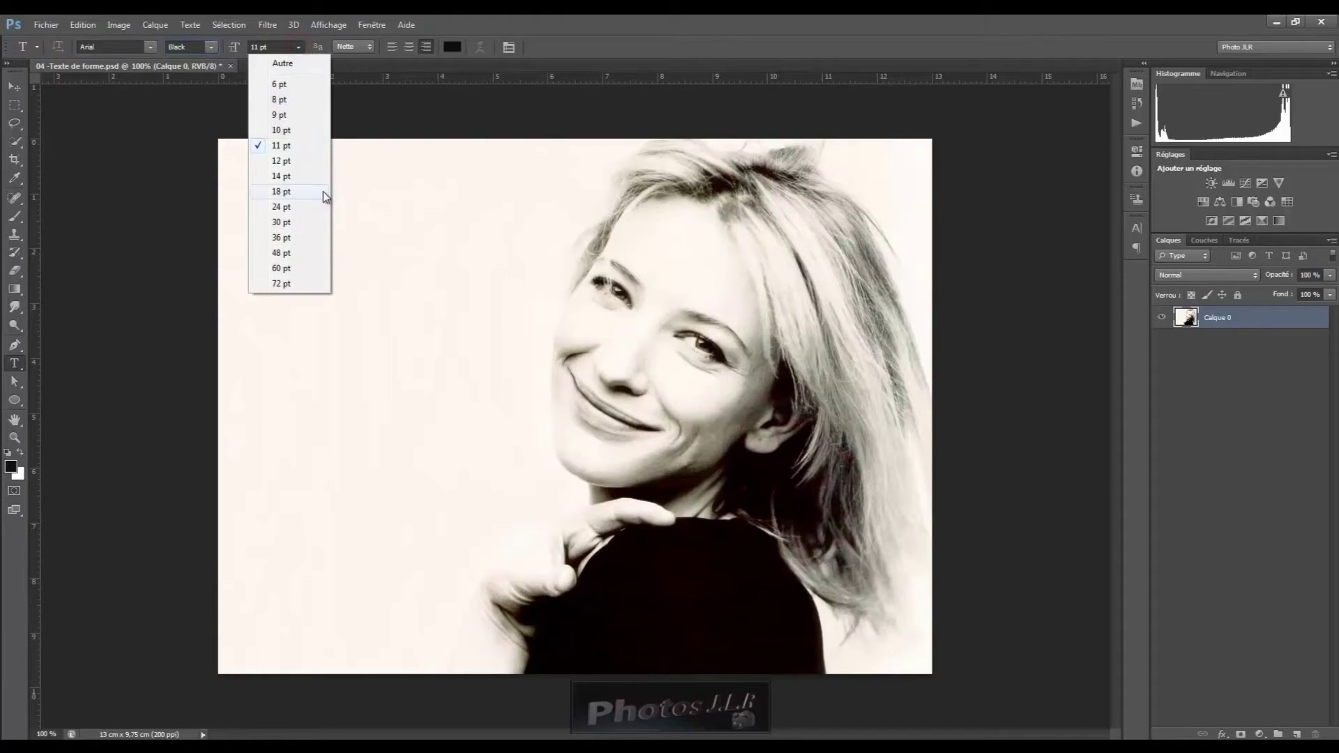
left_click(279, 285)
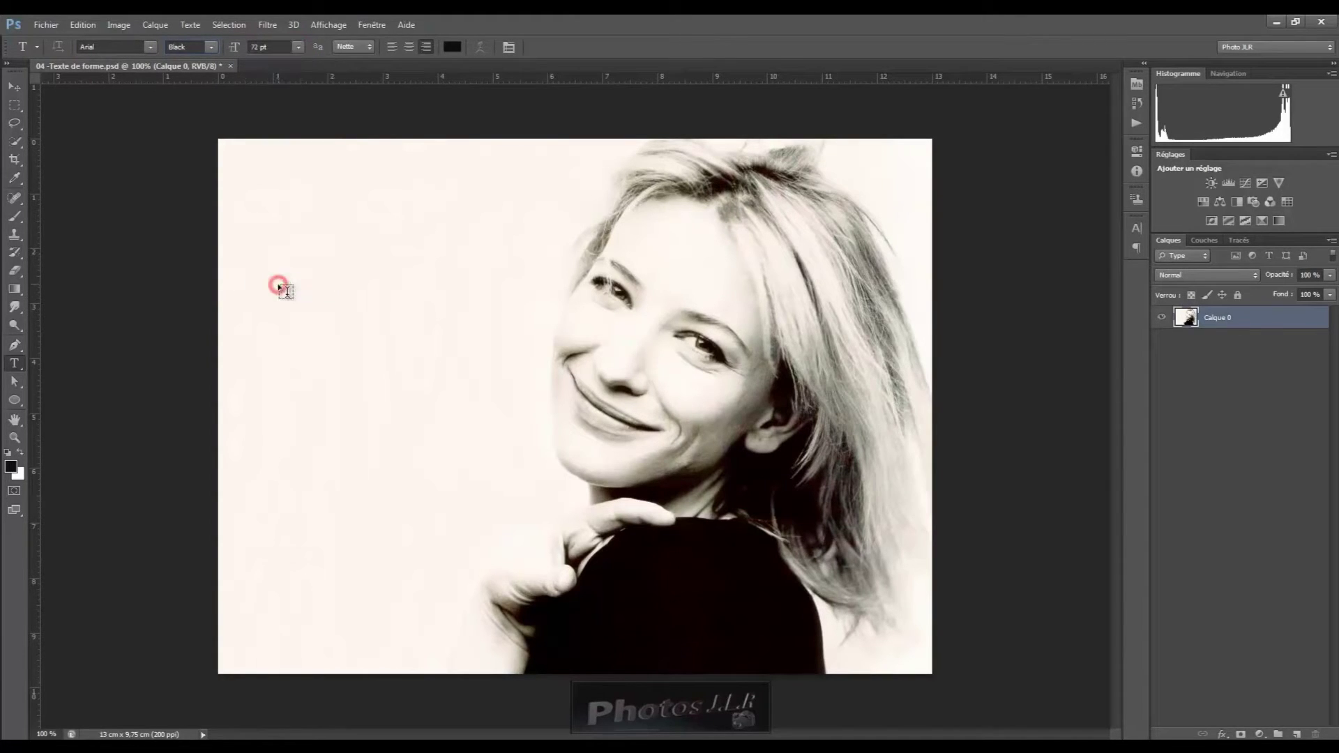
left_click(393, 46)
Add a text layer with the letter "A" in the blank area beside the face.
left_click(307, 311)
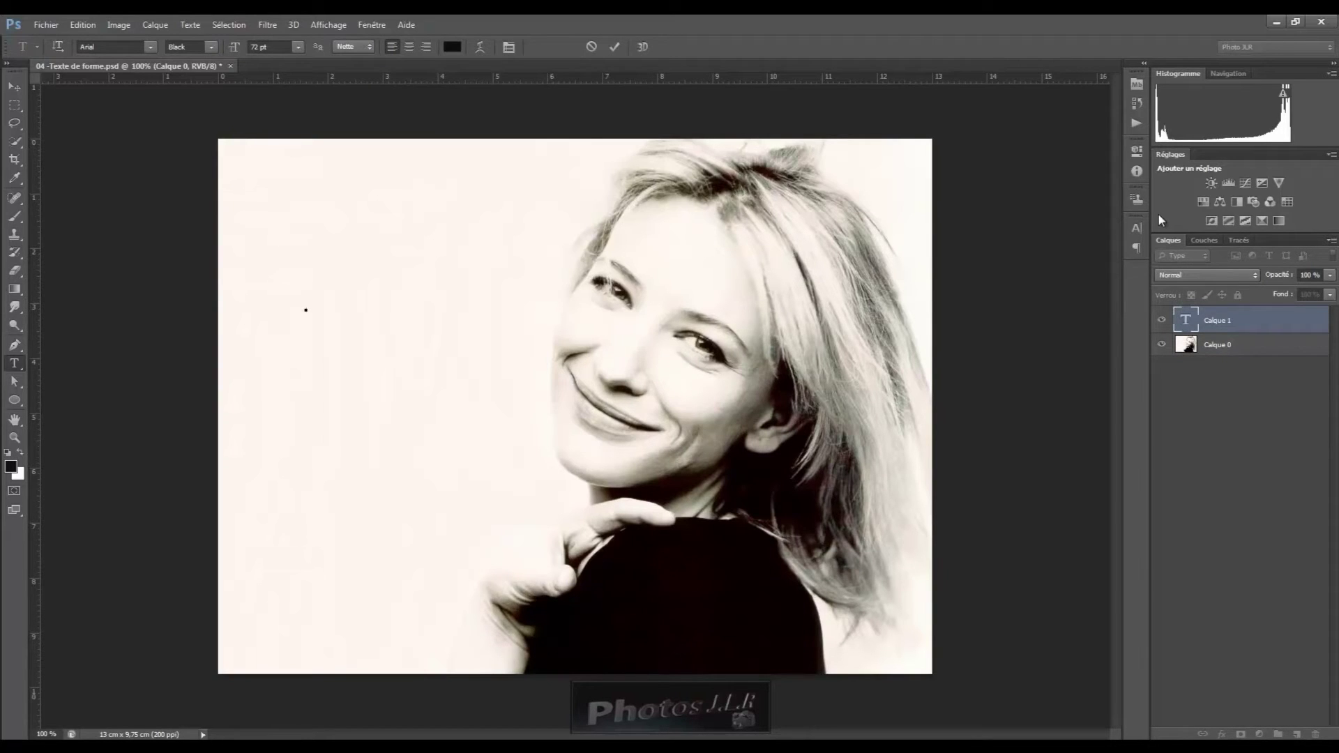
type("A")
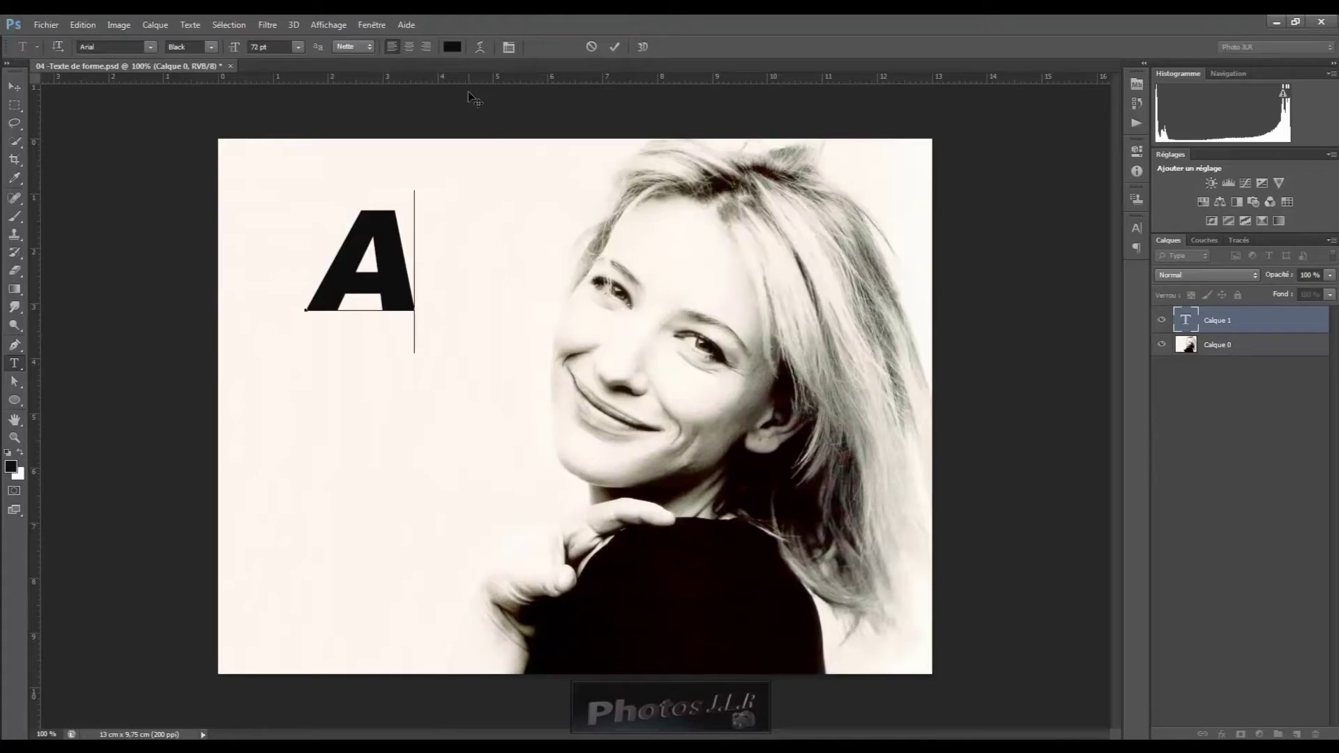
left_click(615, 46)
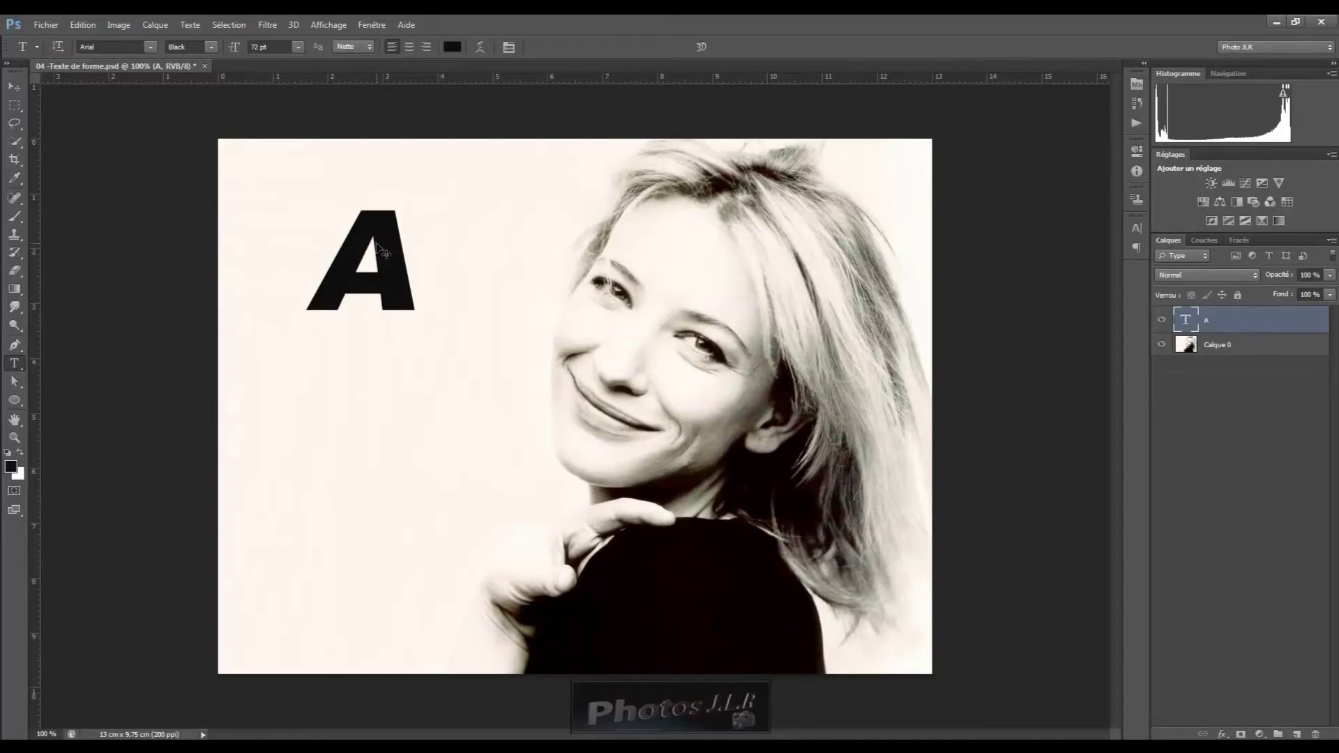
Enlarge the letter A with Free Transform to about 243.5% width and 205.65% height.
key("ctrl+t")
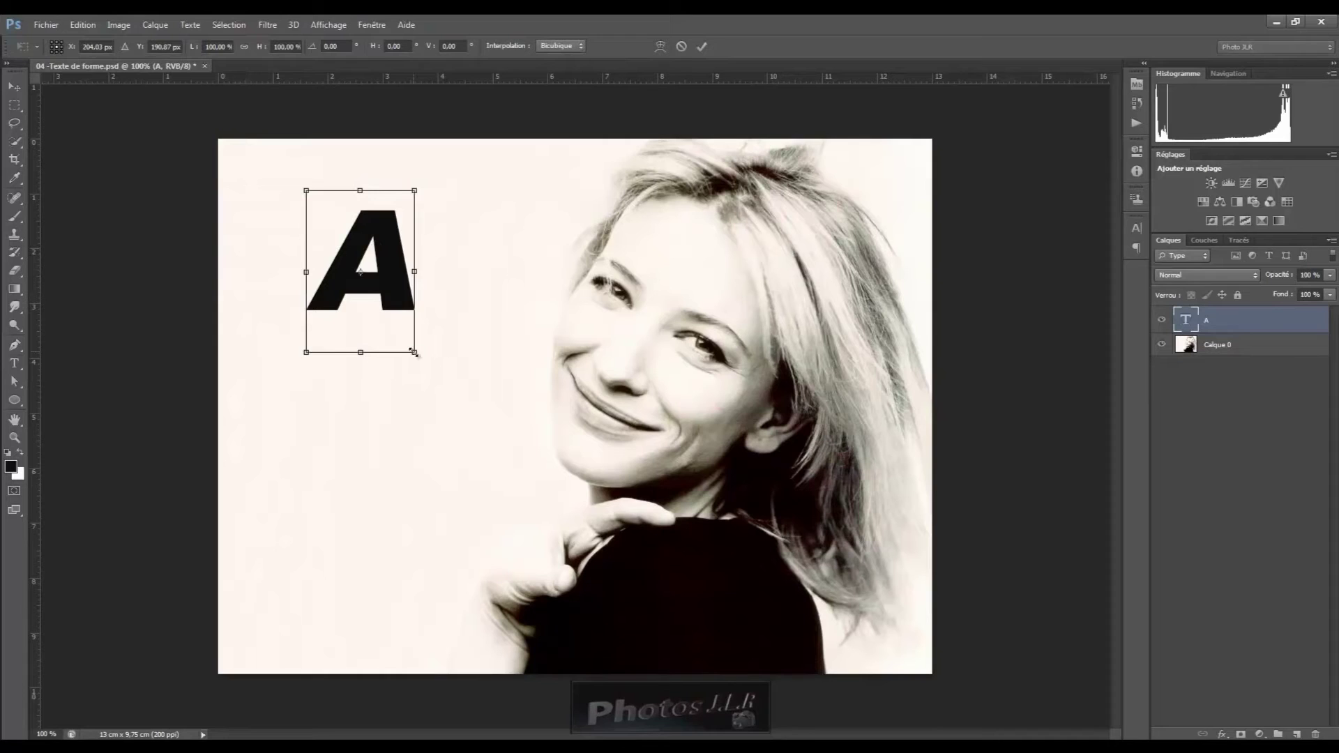
left_click_drag(414, 352, 529, 479)
left_click_drag(305, 479, 263, 524)
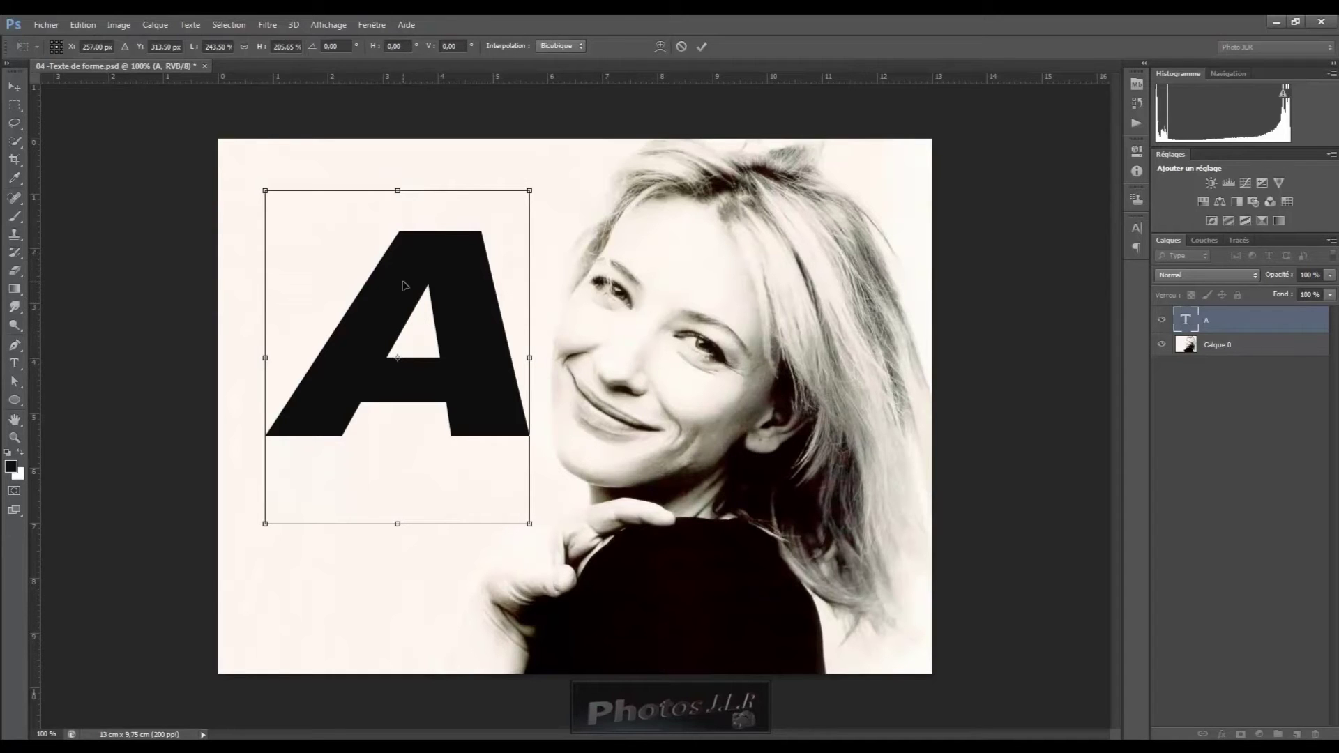
right_click(344, 269)
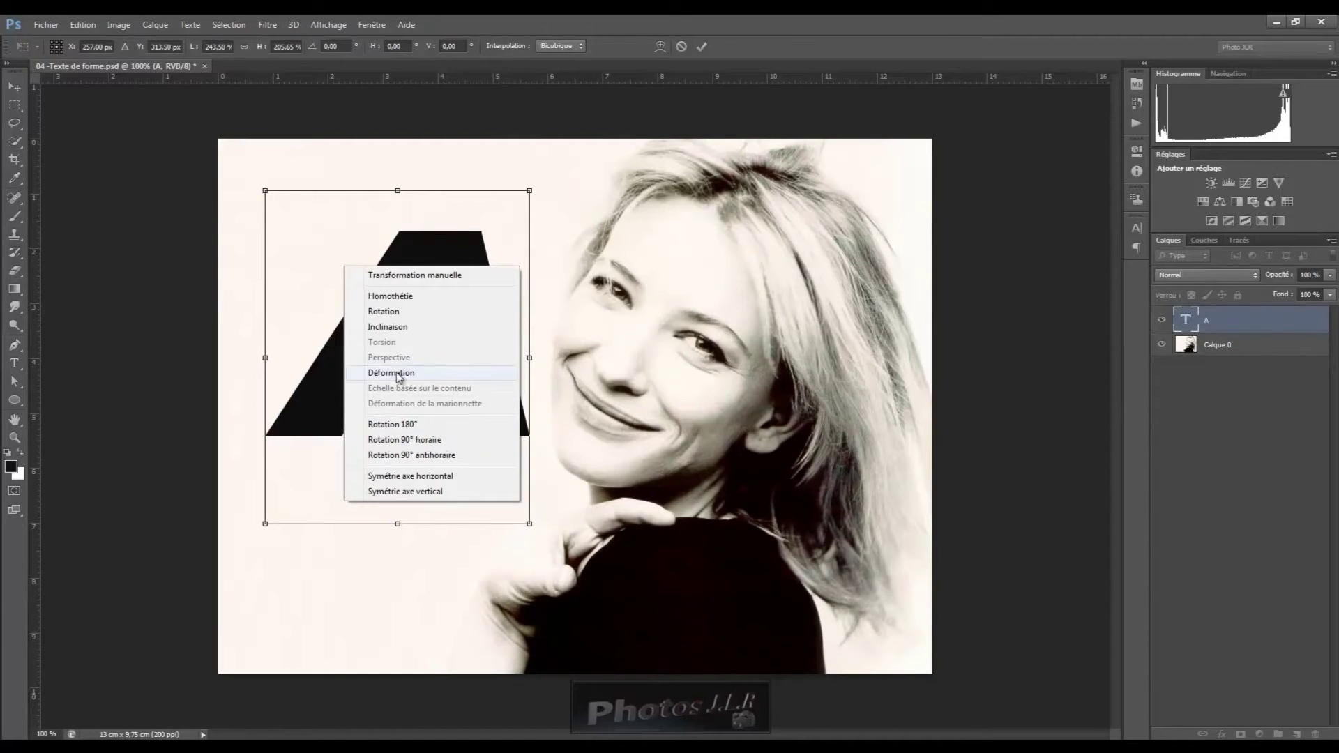
left_click(540, 156)
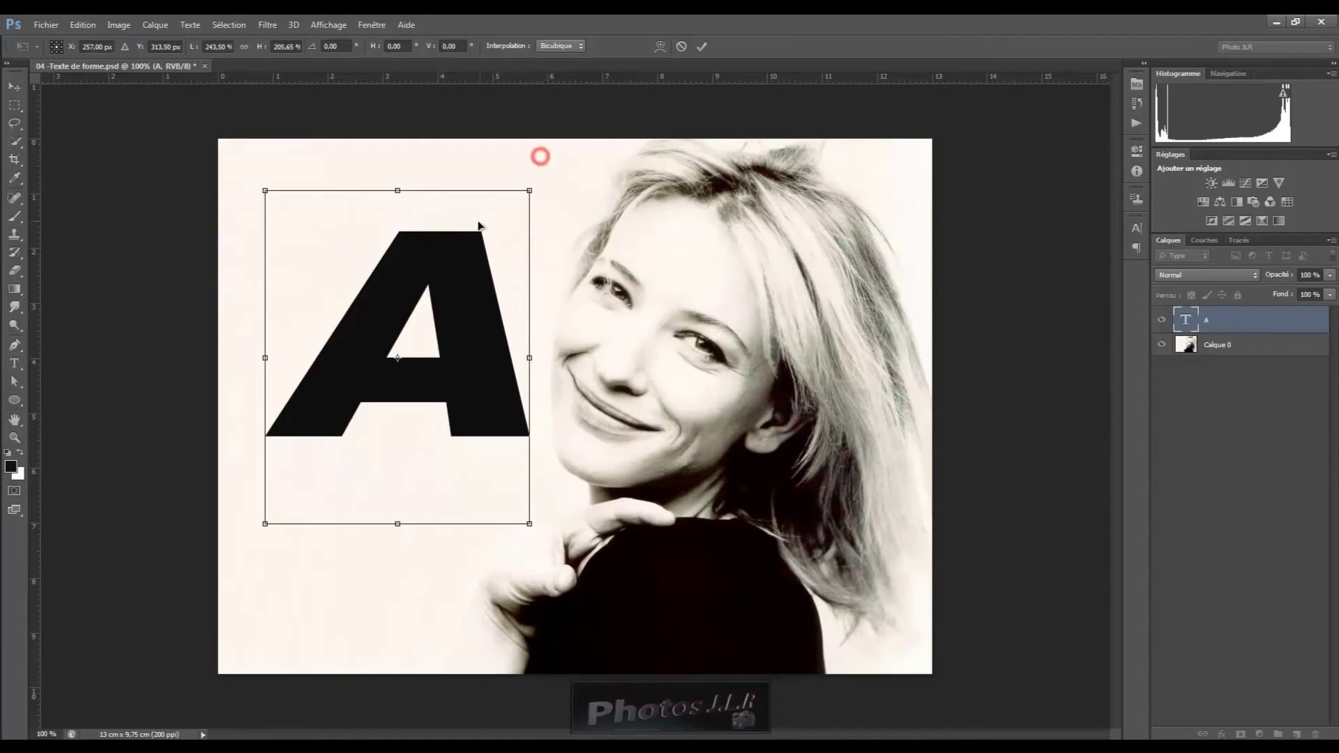
left_click(700, 47)
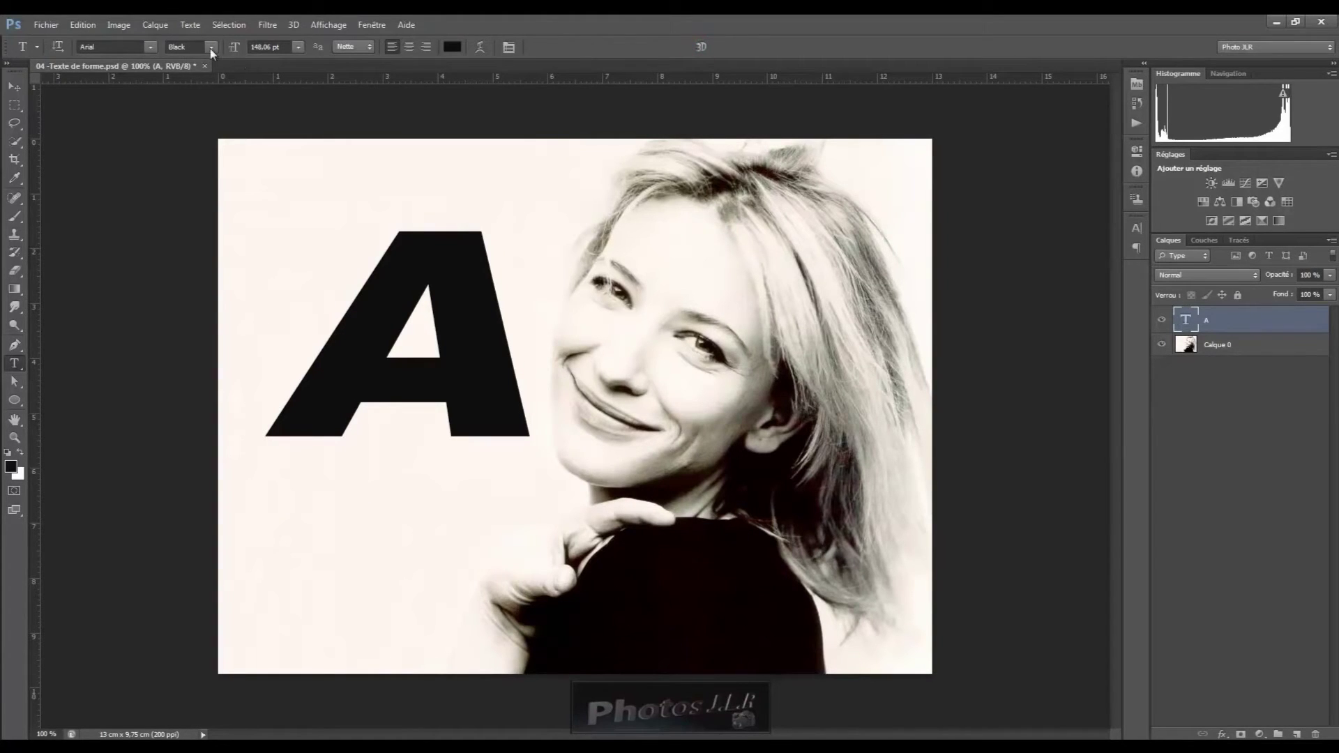
Convert the letter A text layer to a shape and display the anchor points of its outline.
left_click(192, 26)
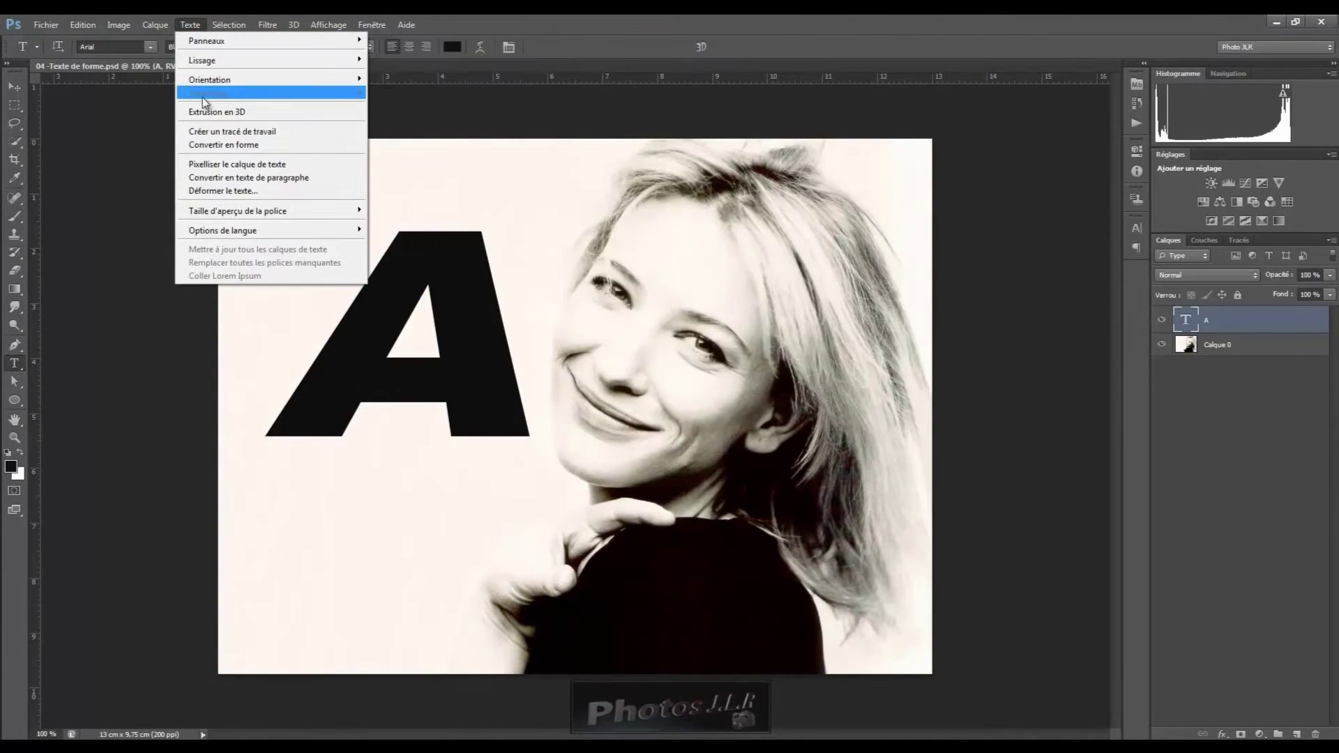
left_click(223, 147)
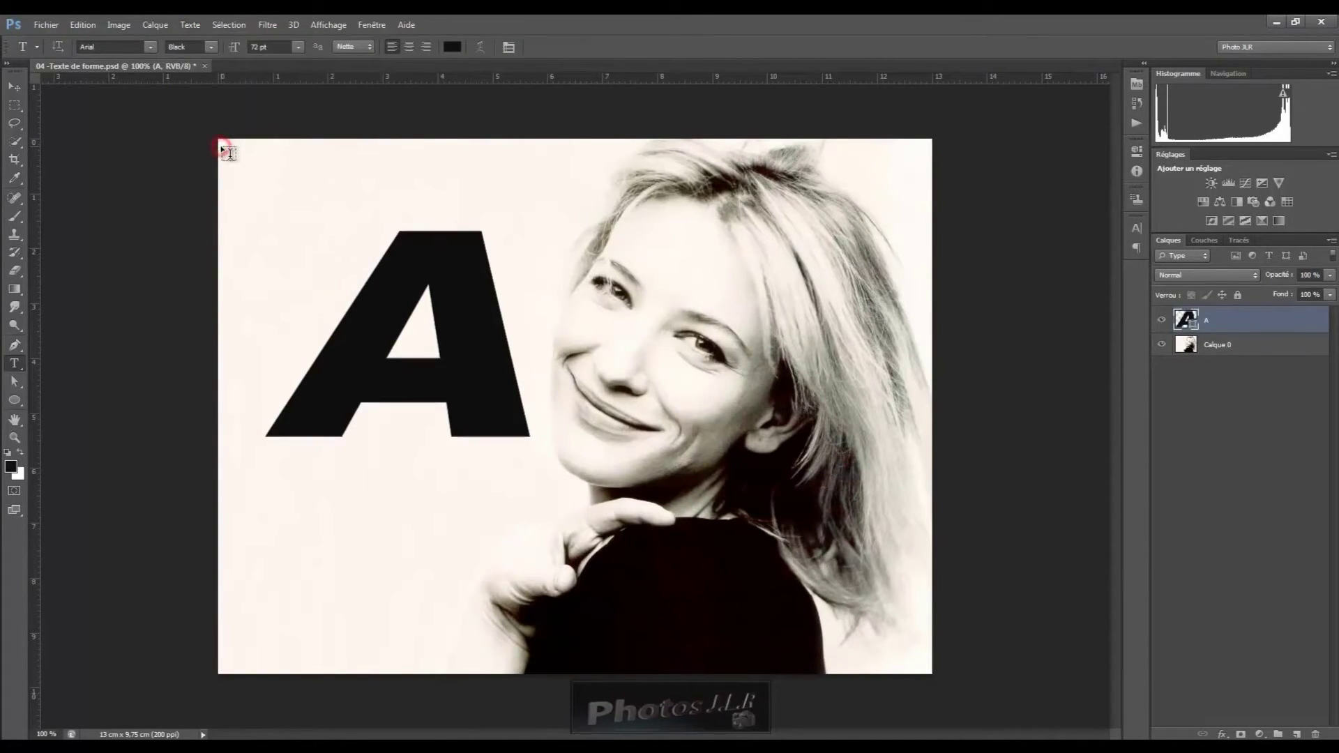
left_click(15, 347)
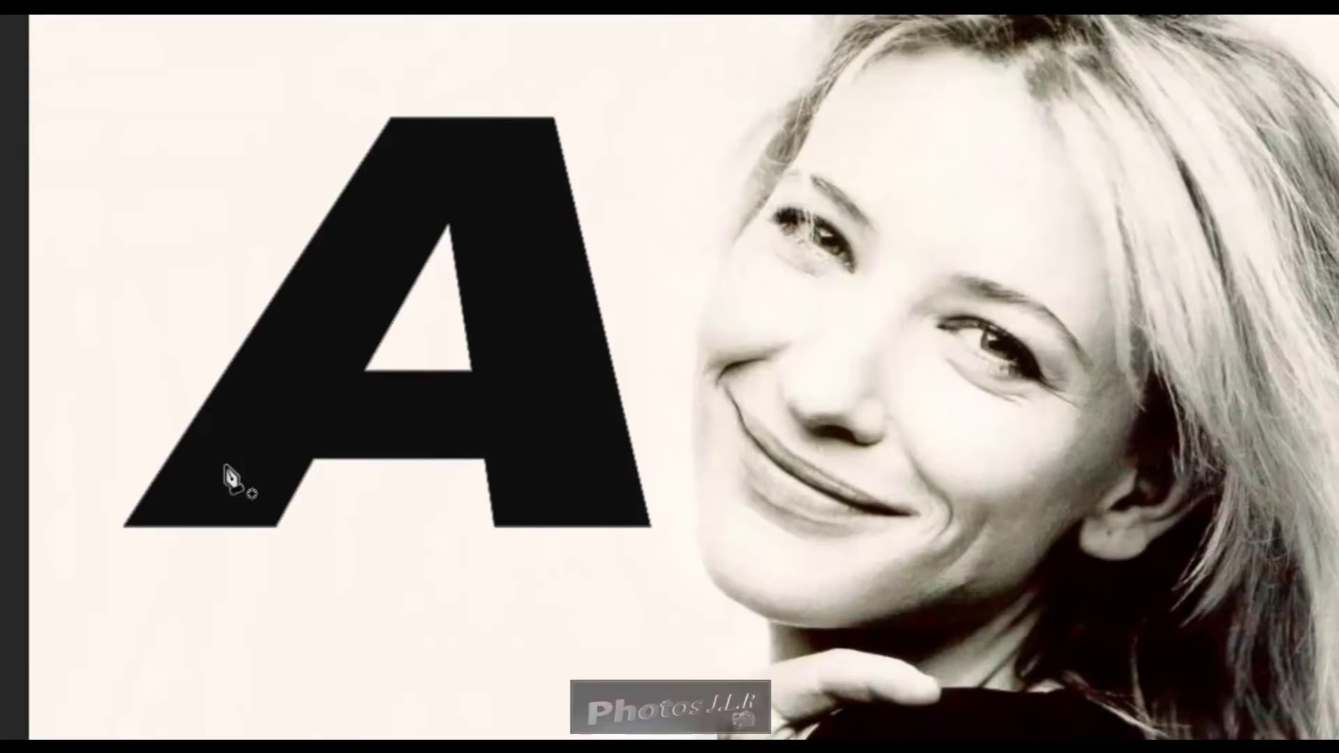
left_click(129, 528)
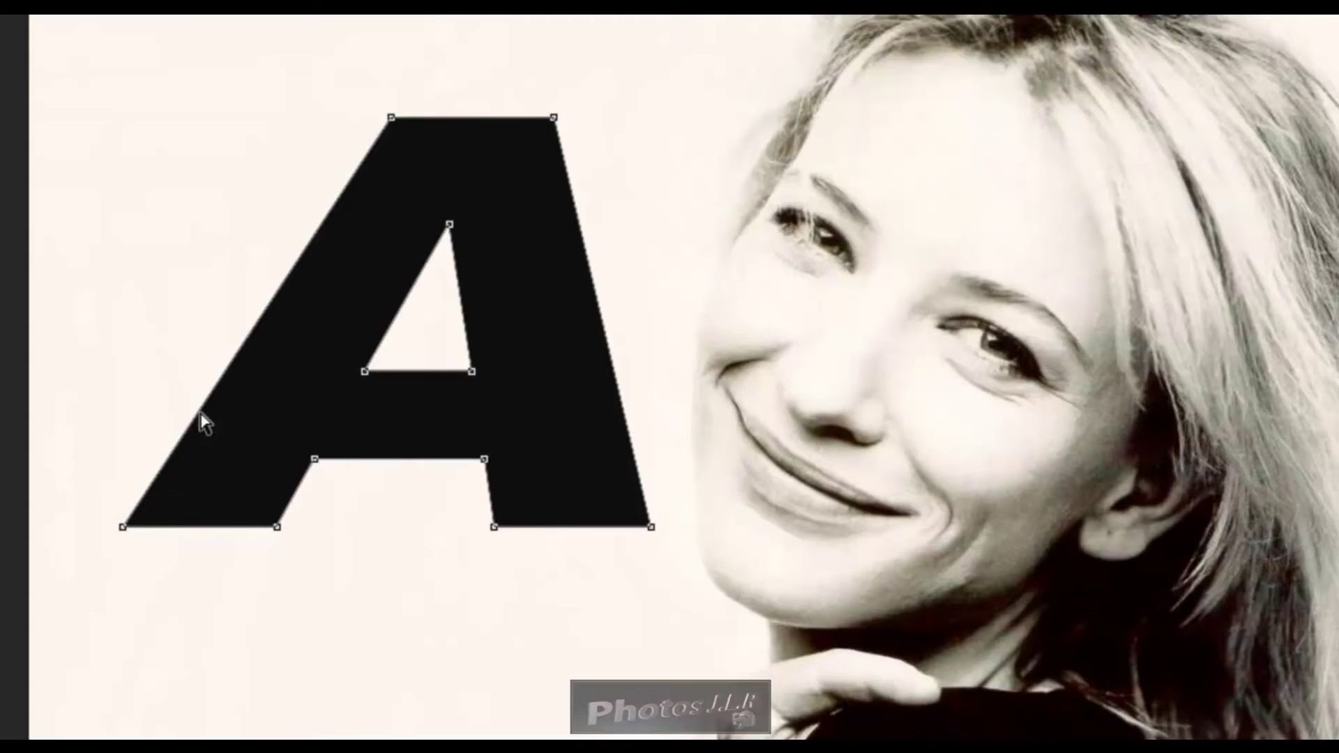
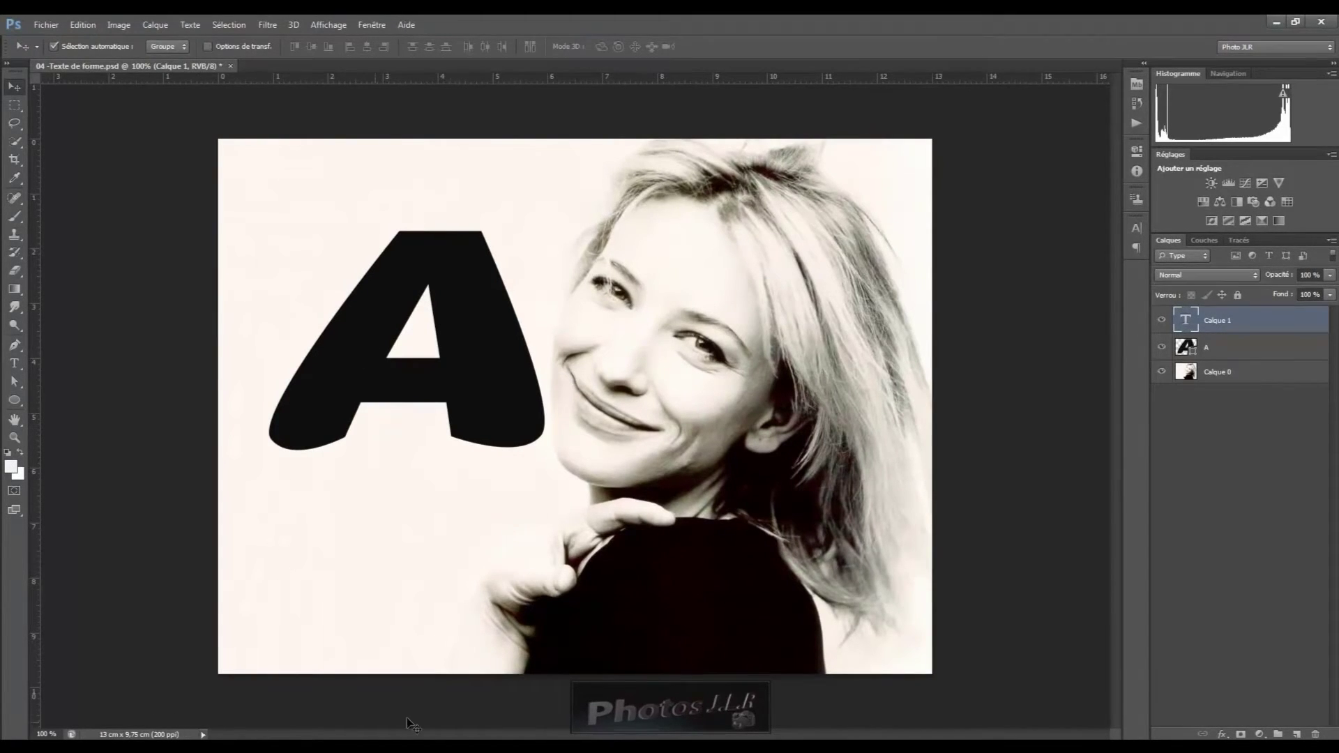
Switch to Bridge and open the file Les bidochons Travail.psd in Photoshop.
left_click(1167, 748)
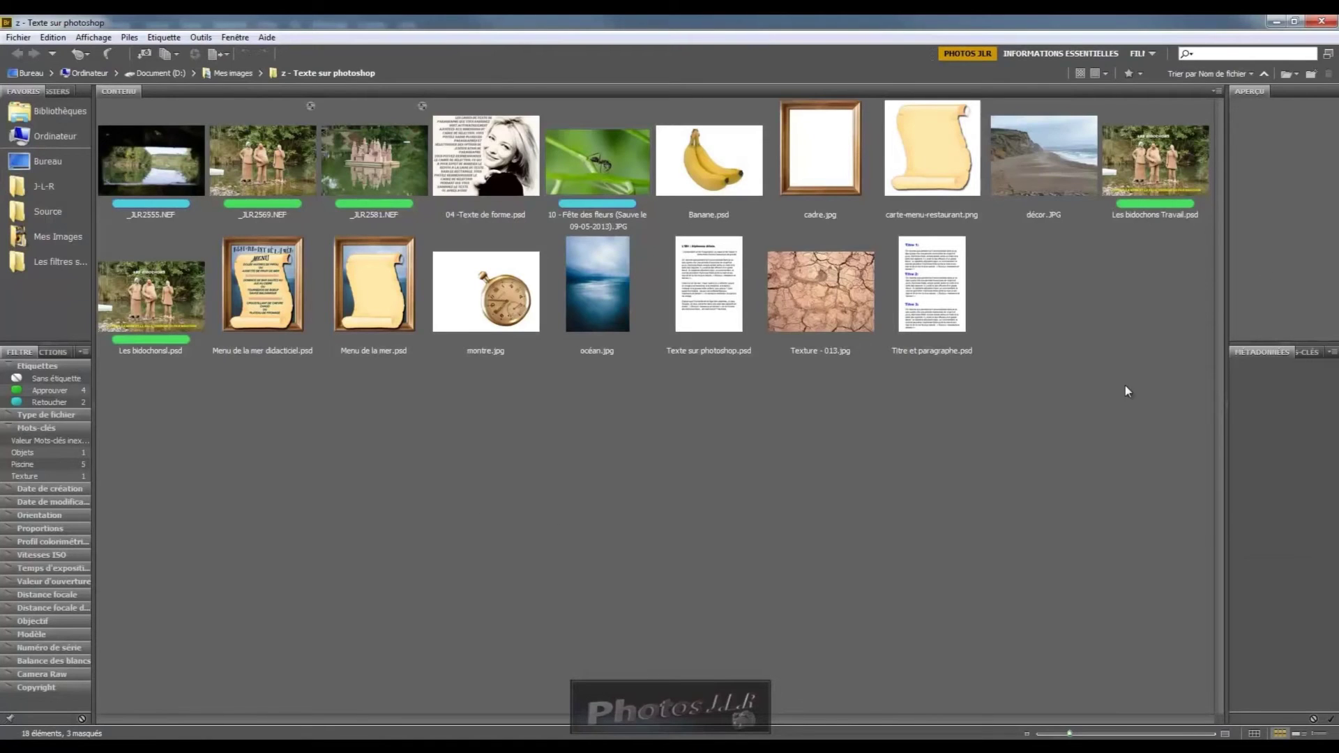
left_click(1162, 170)
double_click(1162, 171)
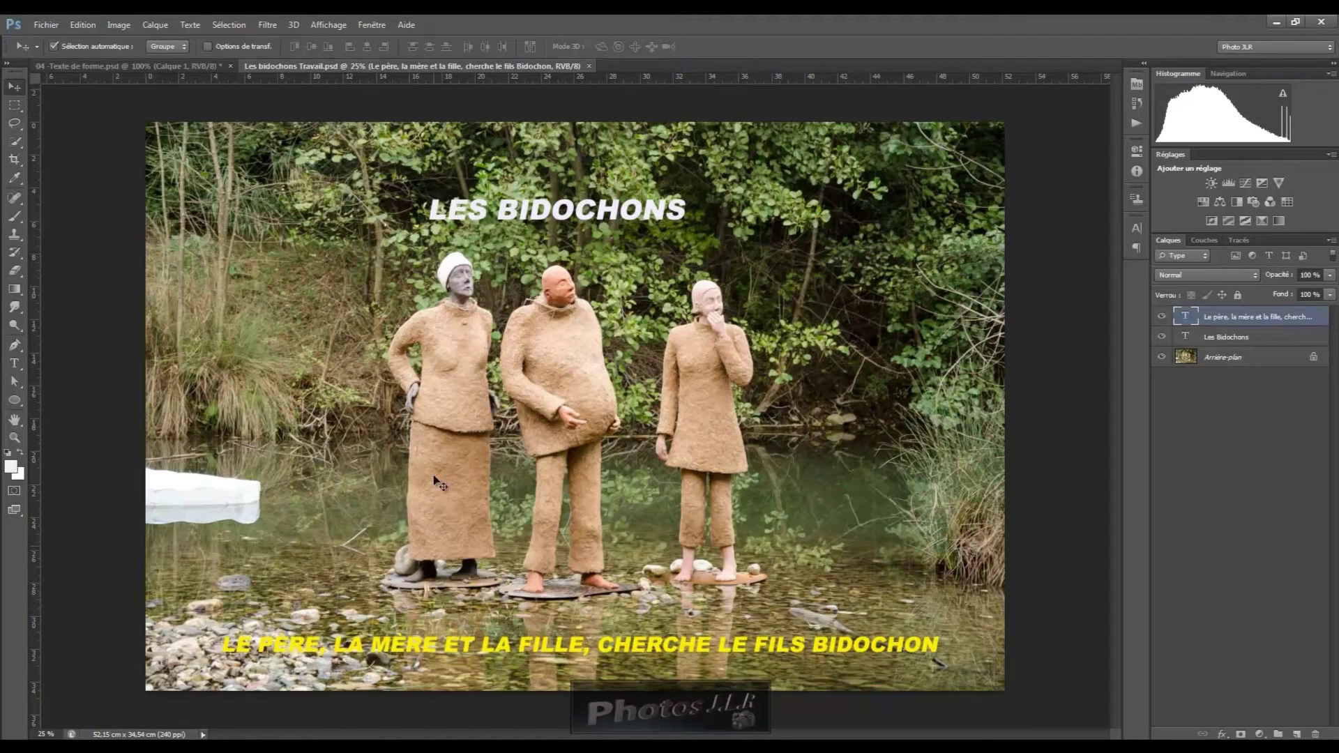
Open the layer style of the yellow caption text and enable a drop shadow and an outer glow.
left_click(1320, 318)
double_click(1322, 315)
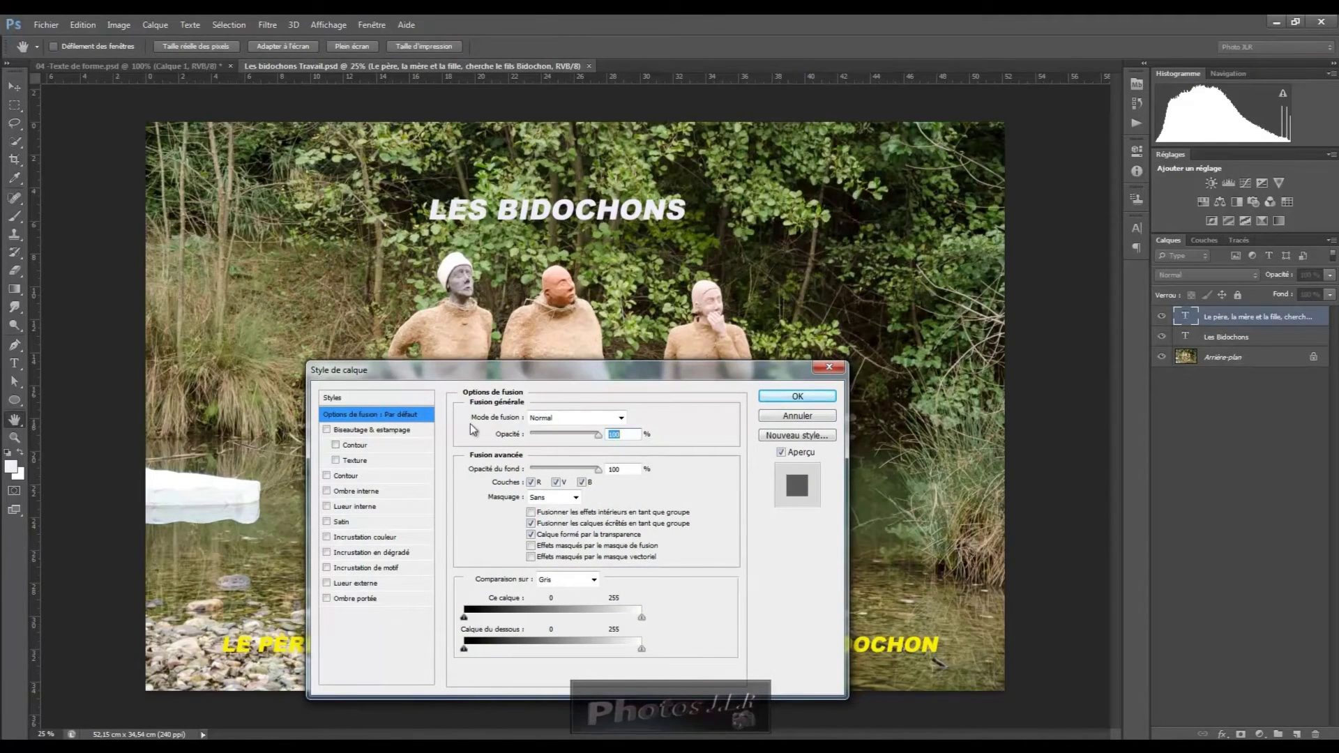
left_click_drag(550, 376, 547, 230)
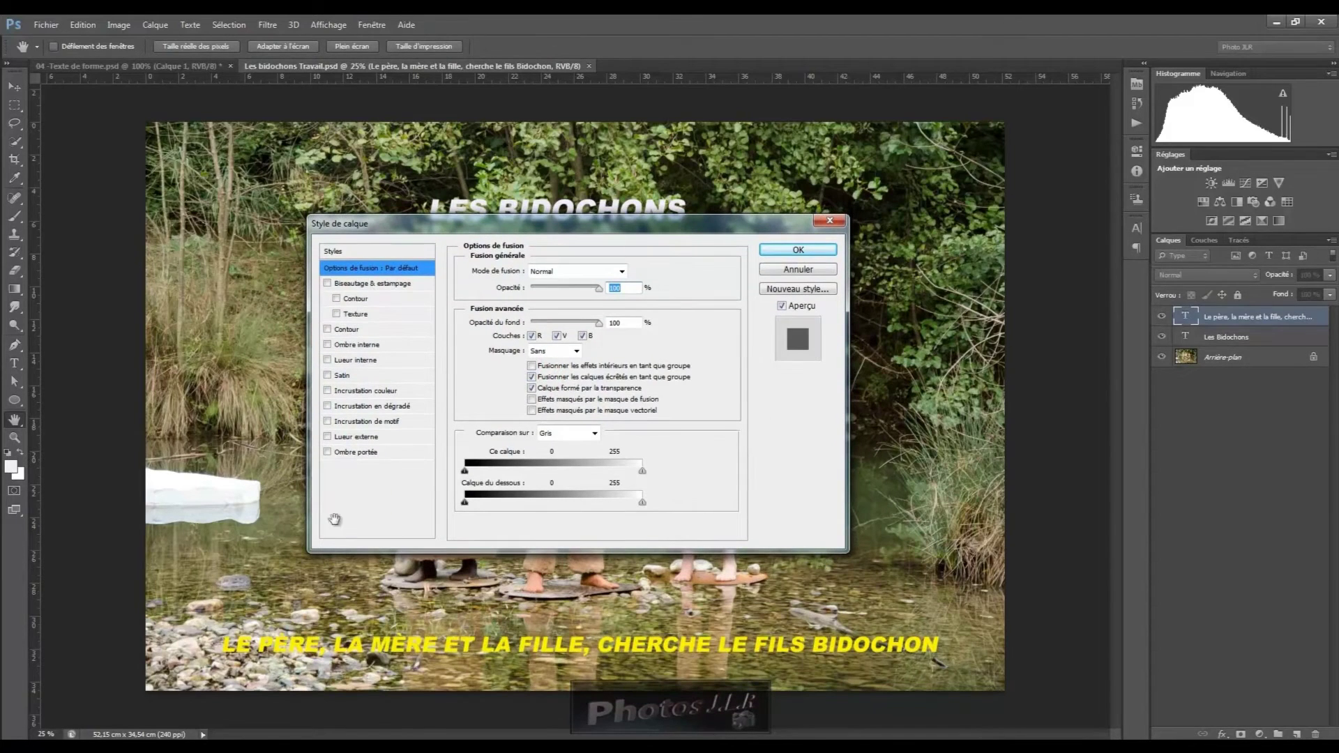
left_click(332, 452)
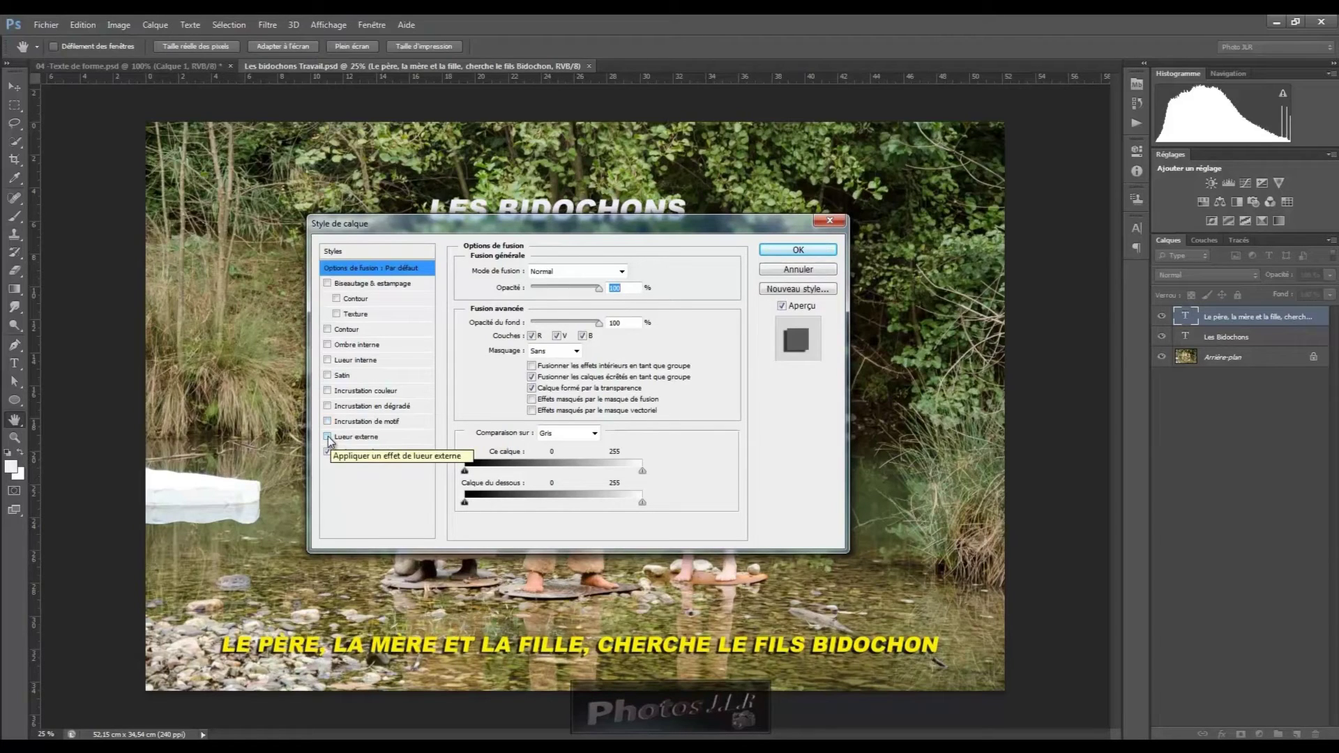
left_click(336, 440)
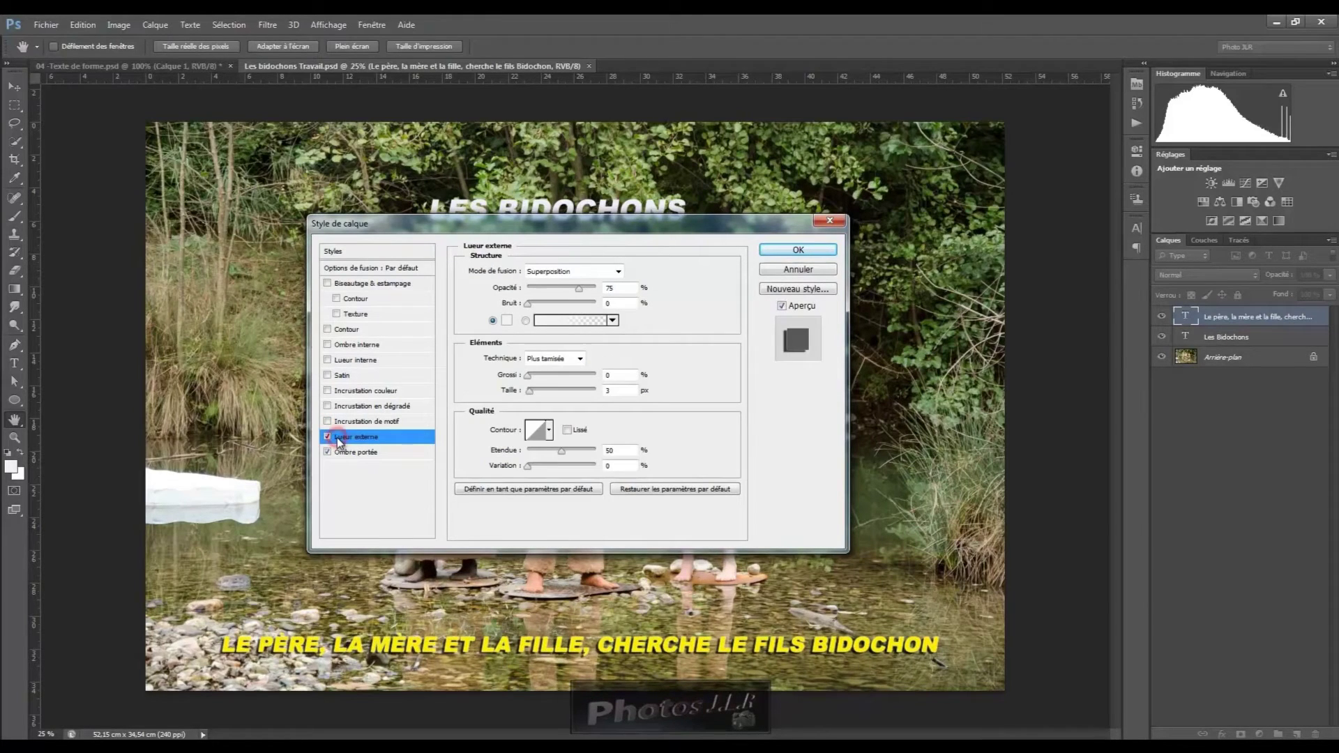
Try the Rouge, vert gradient as the fill of the caption's outer glow.
left_click(339, 439)
left_click(612, 320)
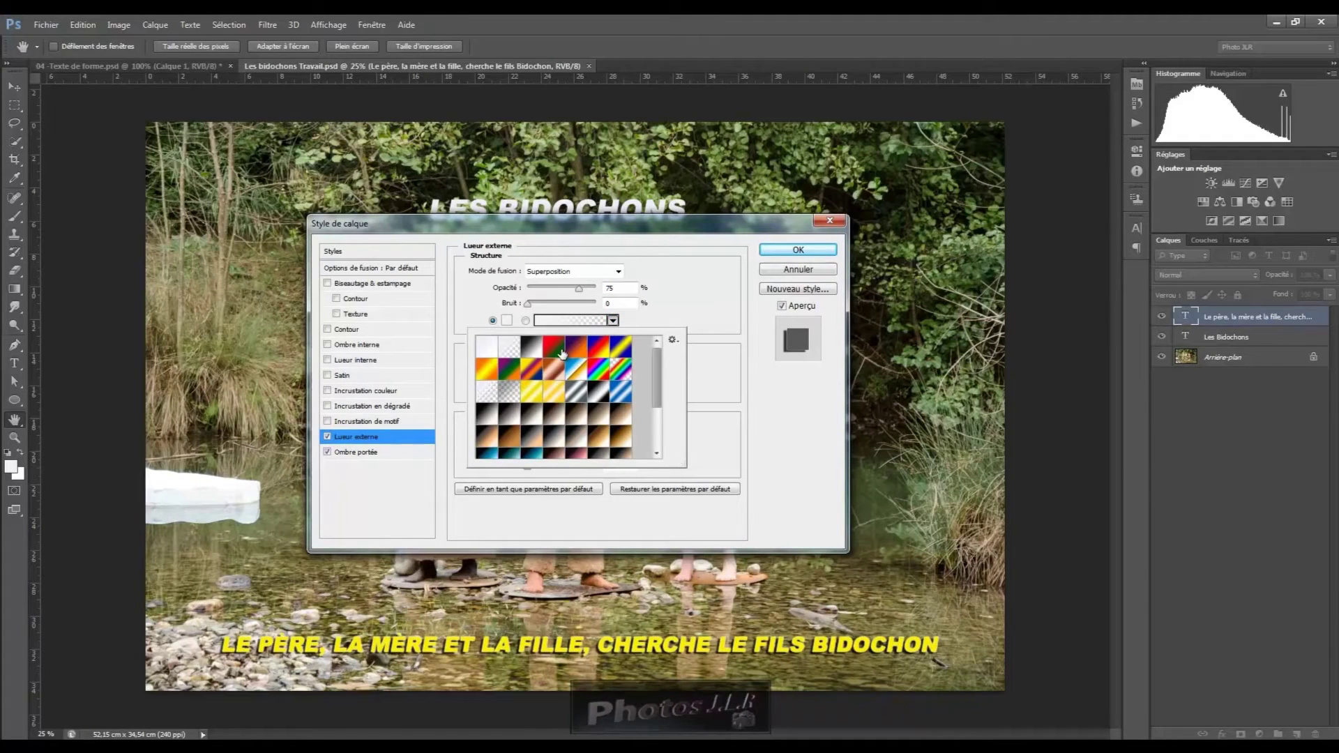
left_click(561, 352)
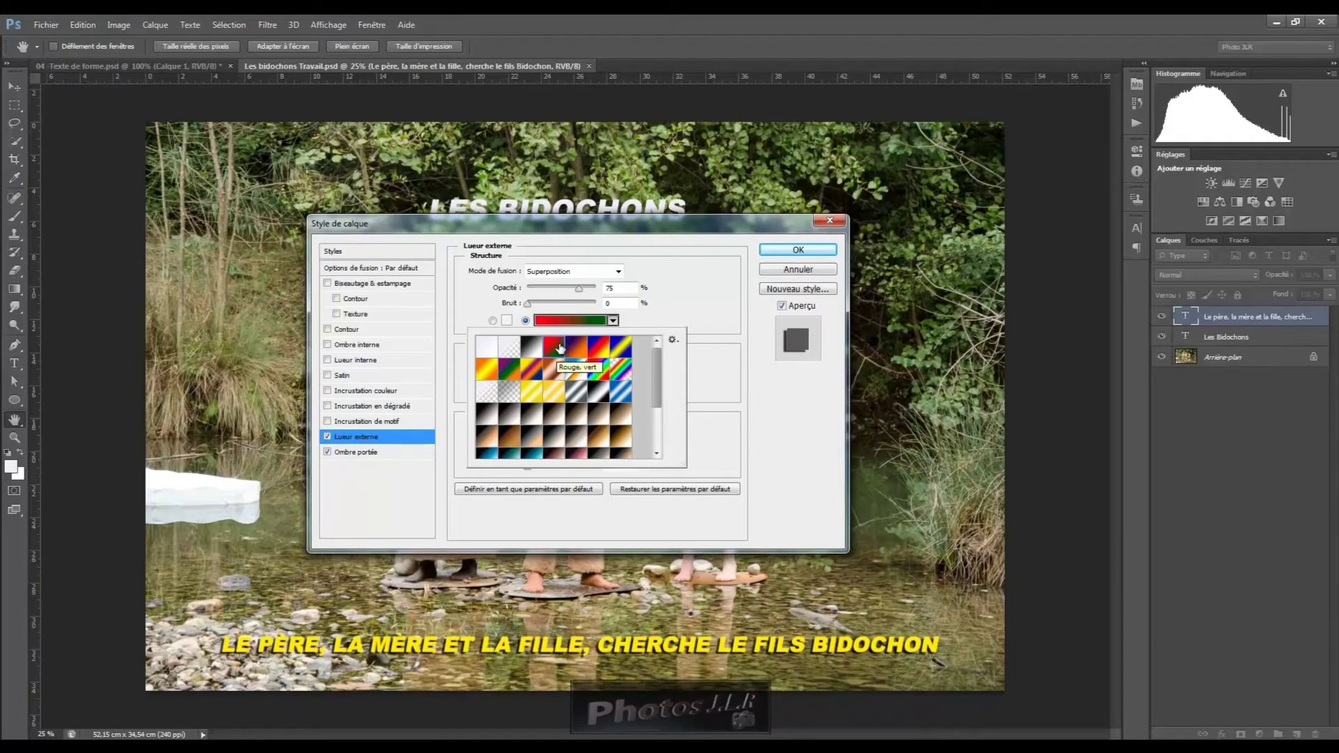
left_click(513, 325)
Give the outer glow a solid bright red colour, f30a0a.
left_click(493, 320)
left_click(507, 320)
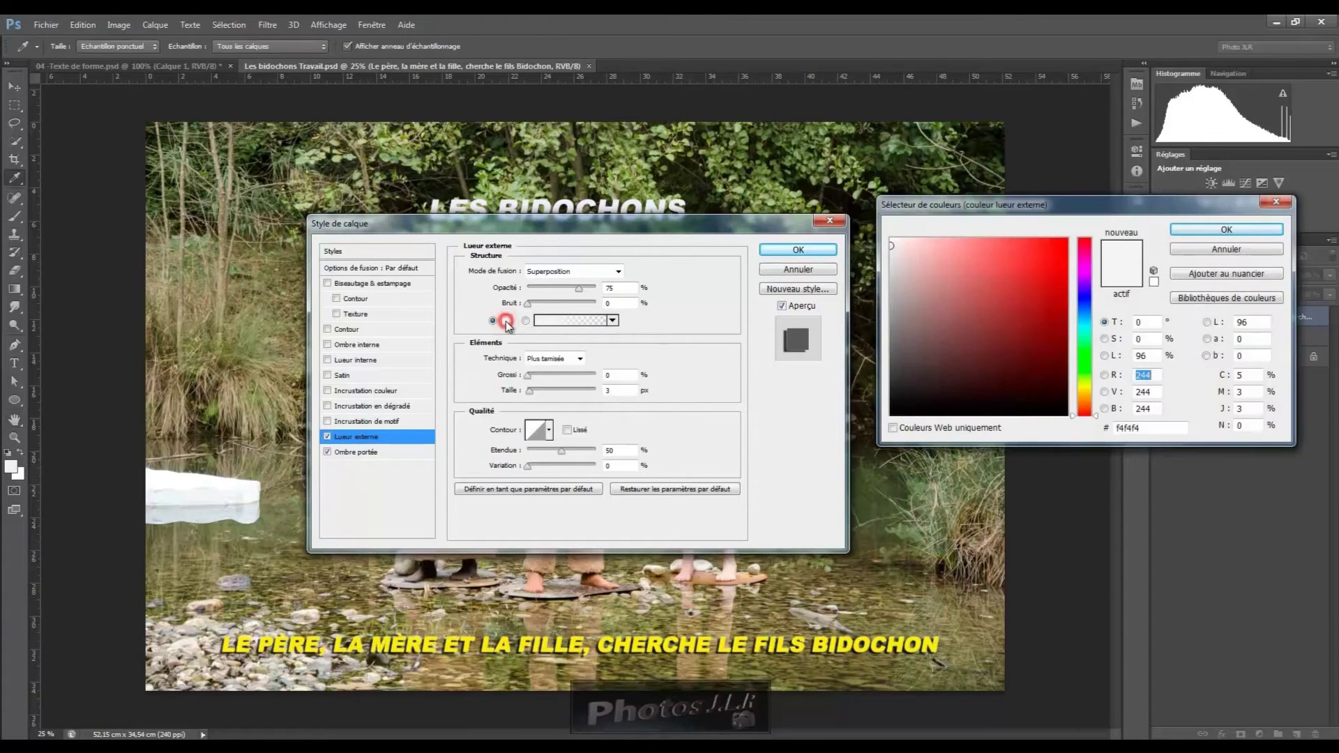
left_click(1061, 247)
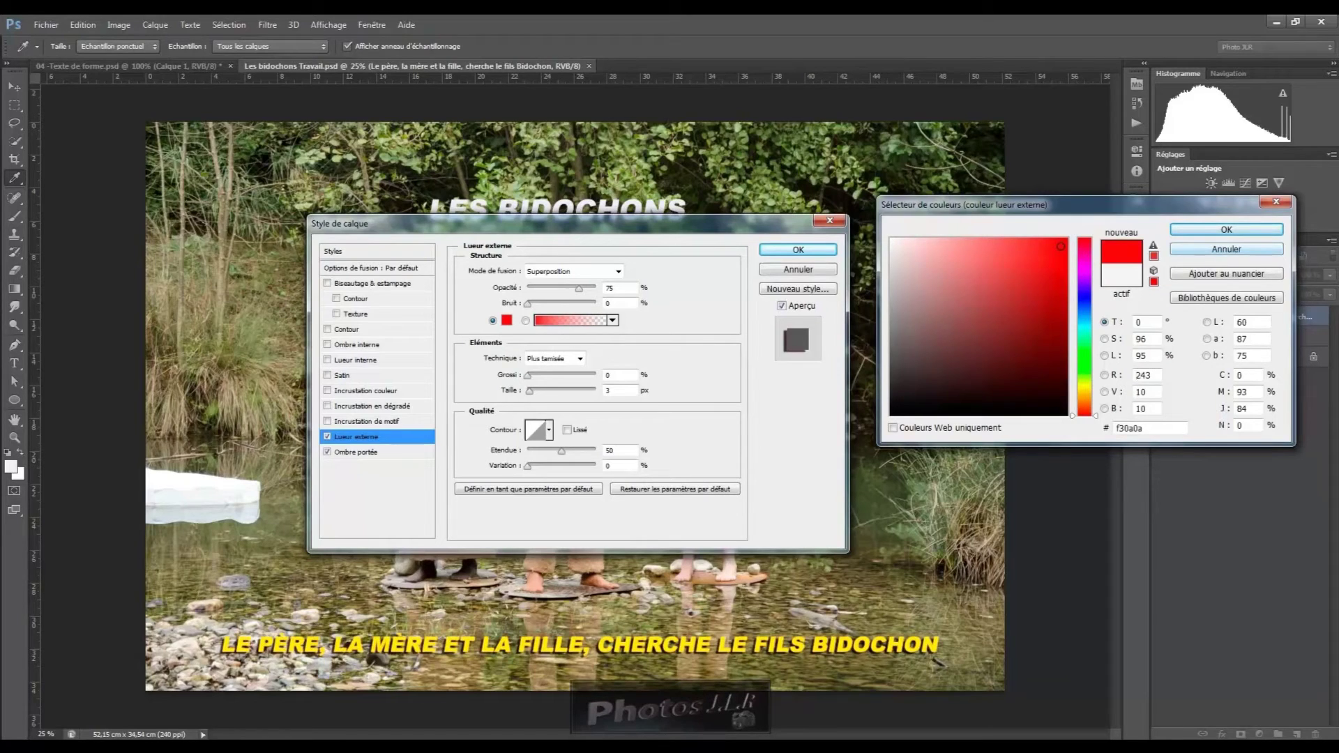
left_click(1261, 237)
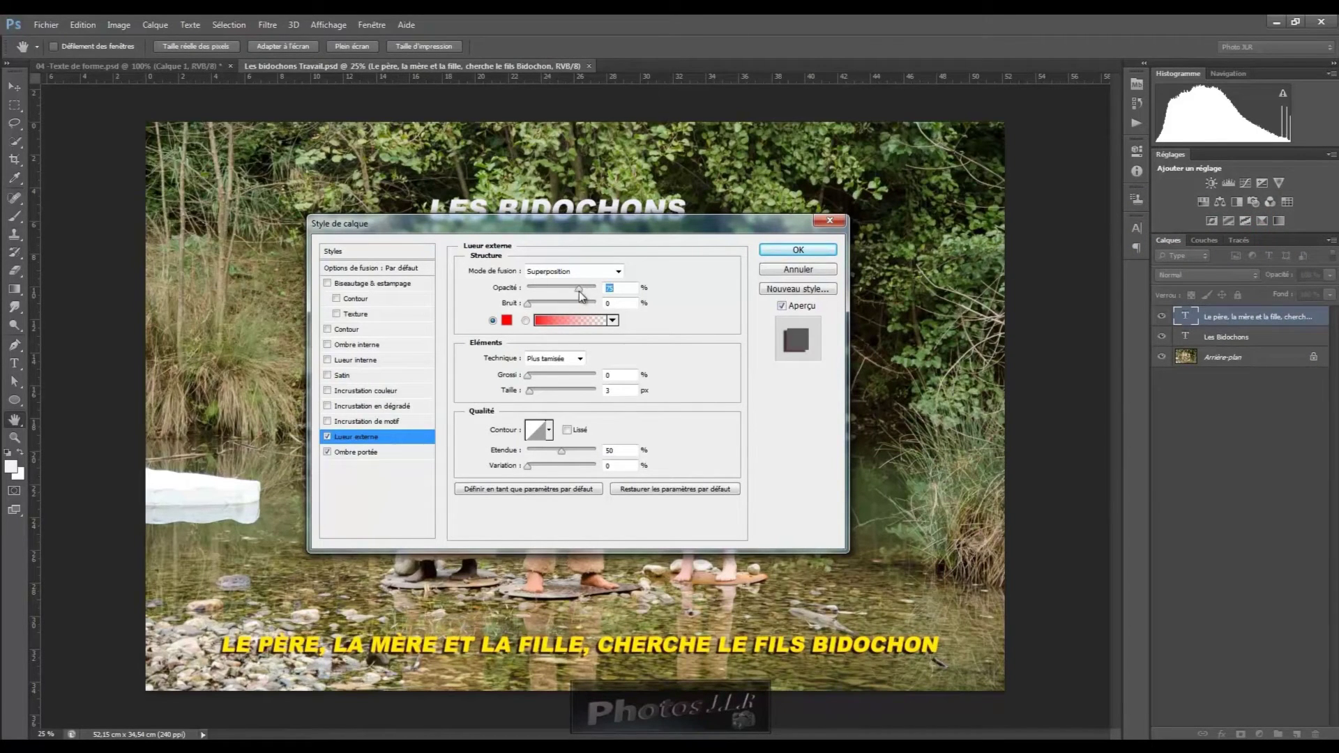
Set the outer glow's opacity to 86 % and spread to about 15 %, increase its size slightly, and apply the layer style.
left_click_drag(581, 287, 587, 287)
left_click_drag(529, 375, 537, 375)
left_click(581, 360)
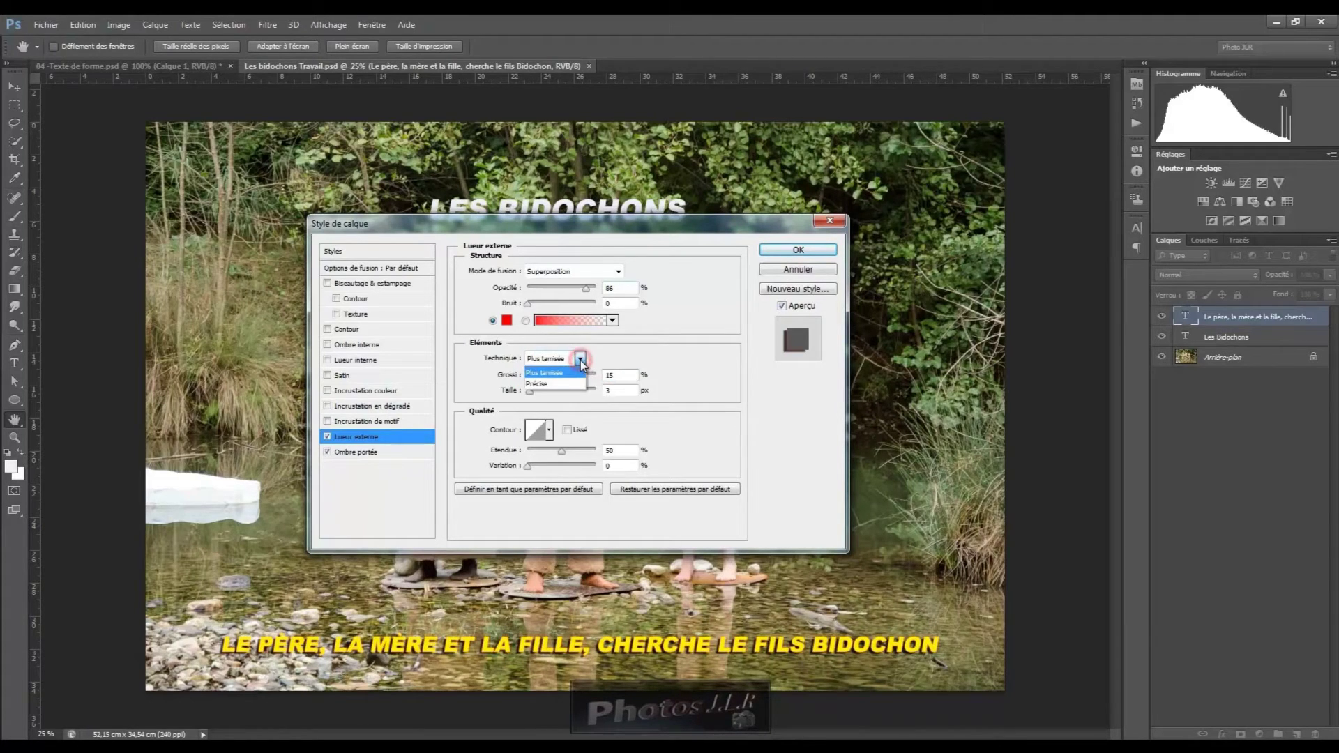
left_click(578, 372)
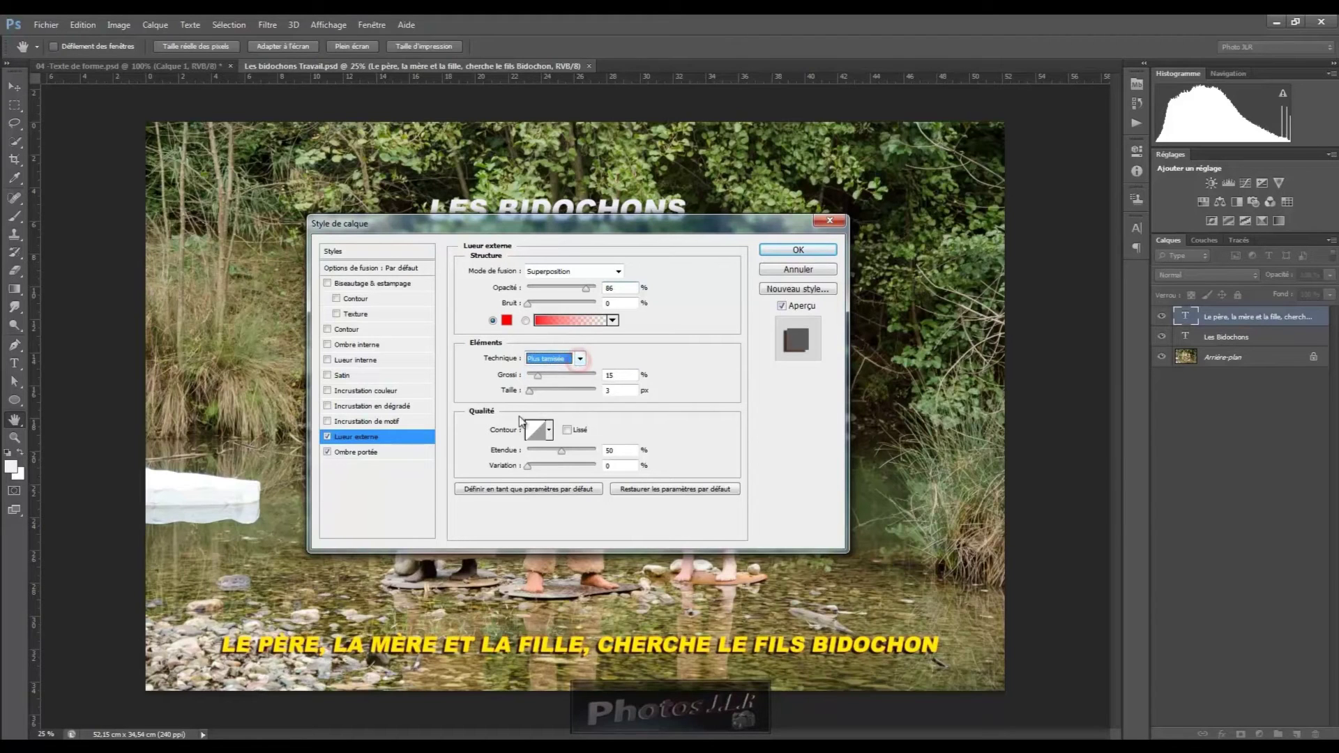
left_click(528, 392)
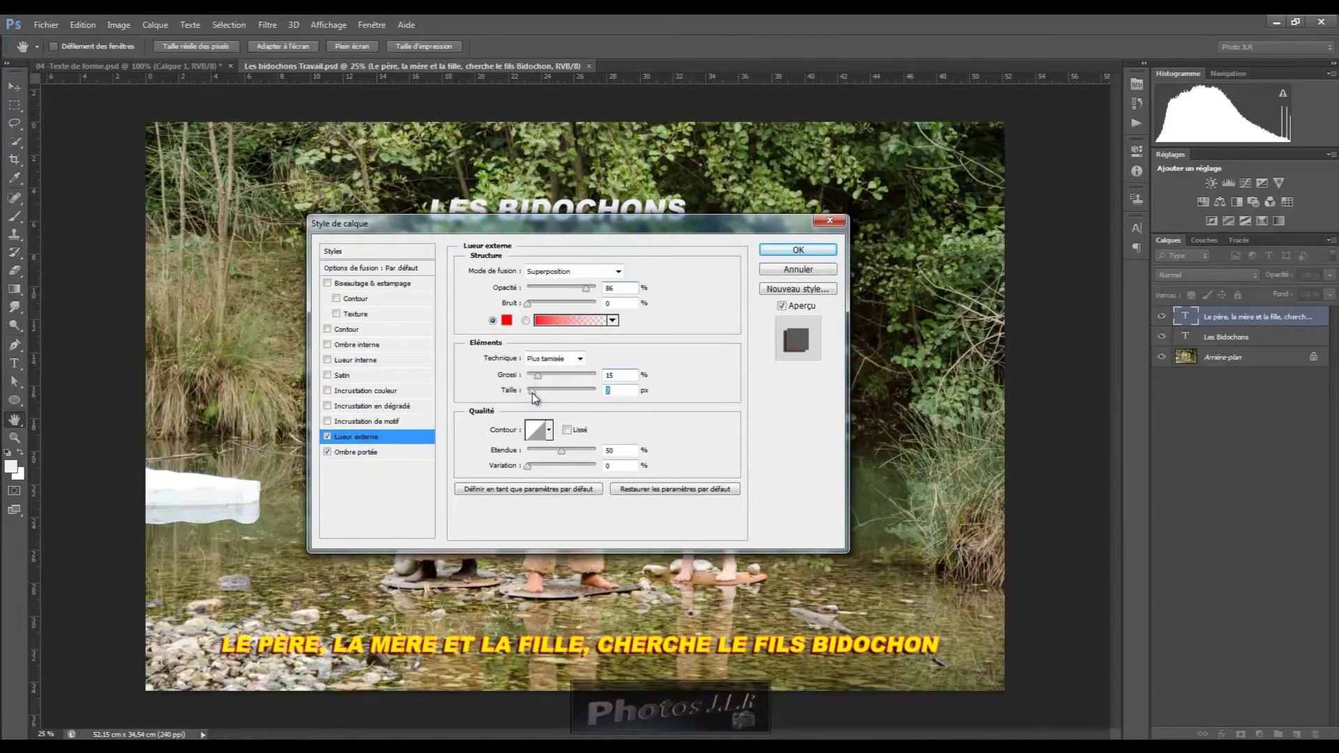
left_click(540, 375)
left_click(818, 253)
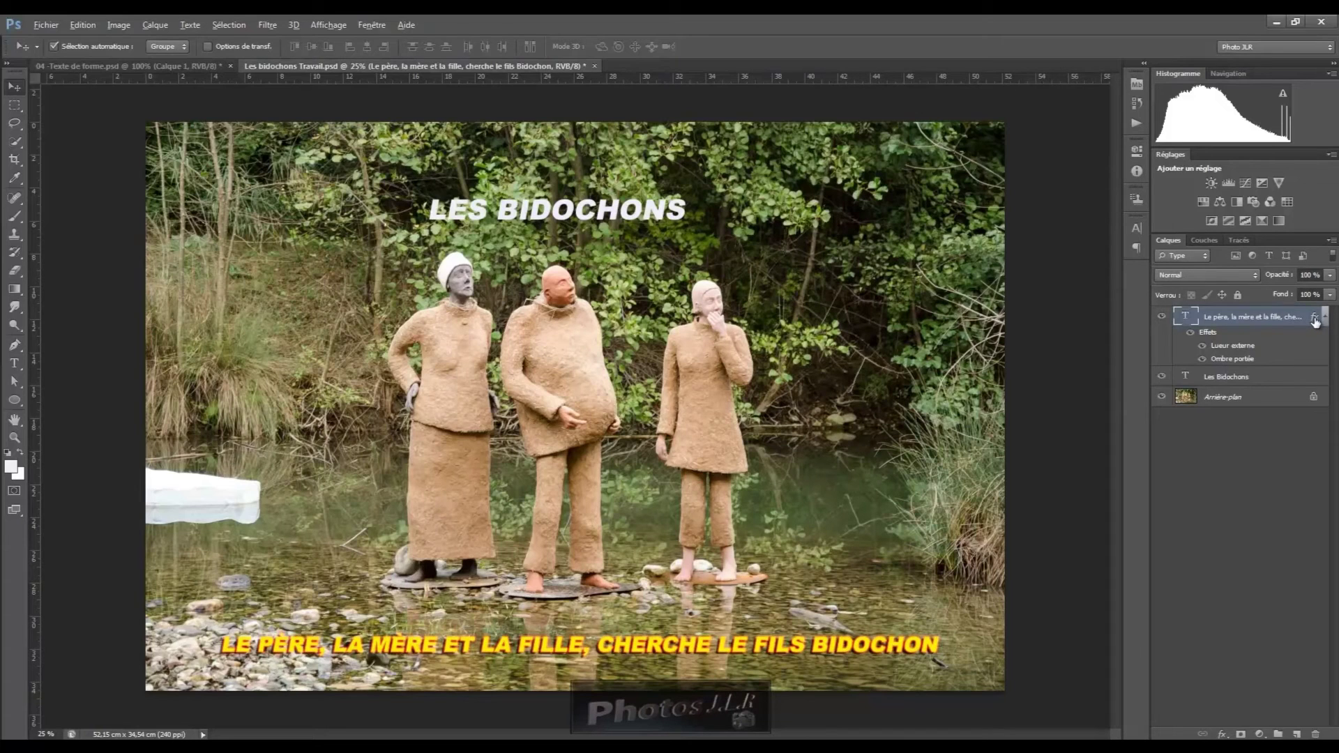
Copy the caption's layer effects to the Les Bidochons title layer and collapse the effects lists of both layers.
left_click_drag(1315, 321, 1318, 378)
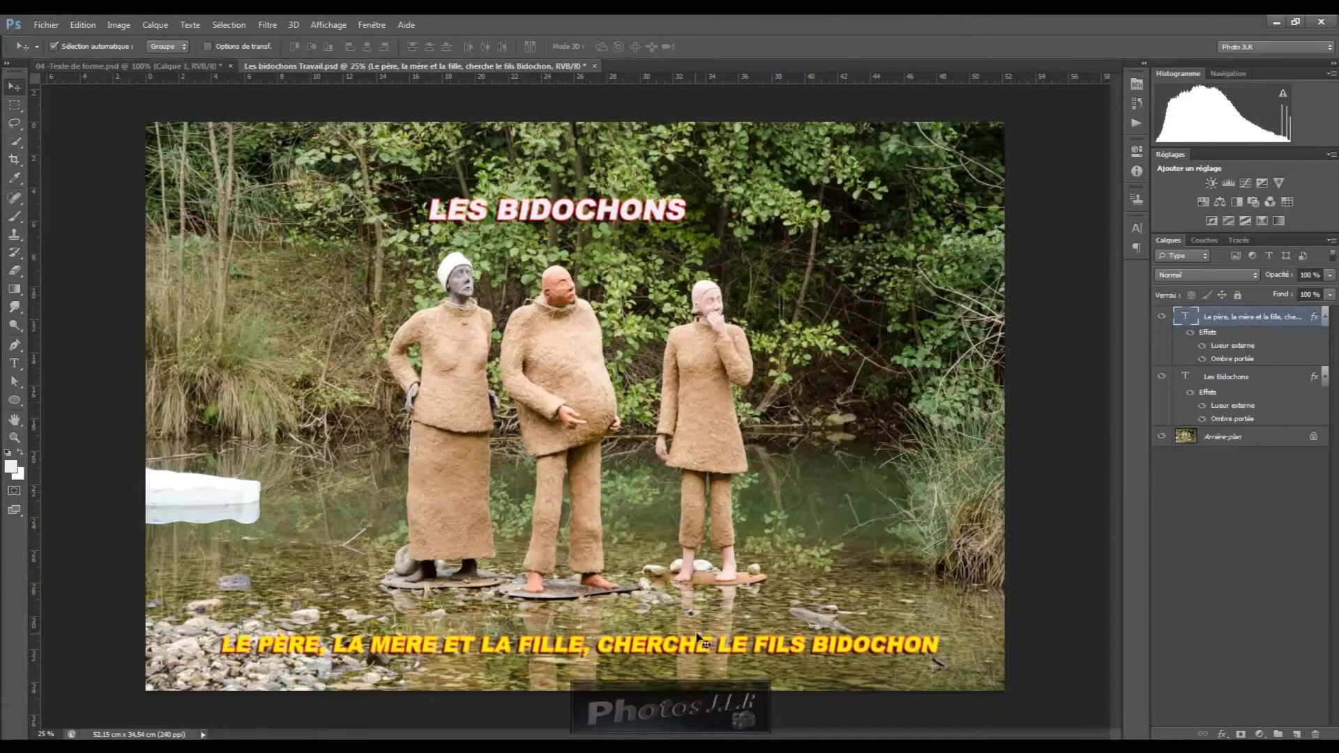
left_click(1324, 318)
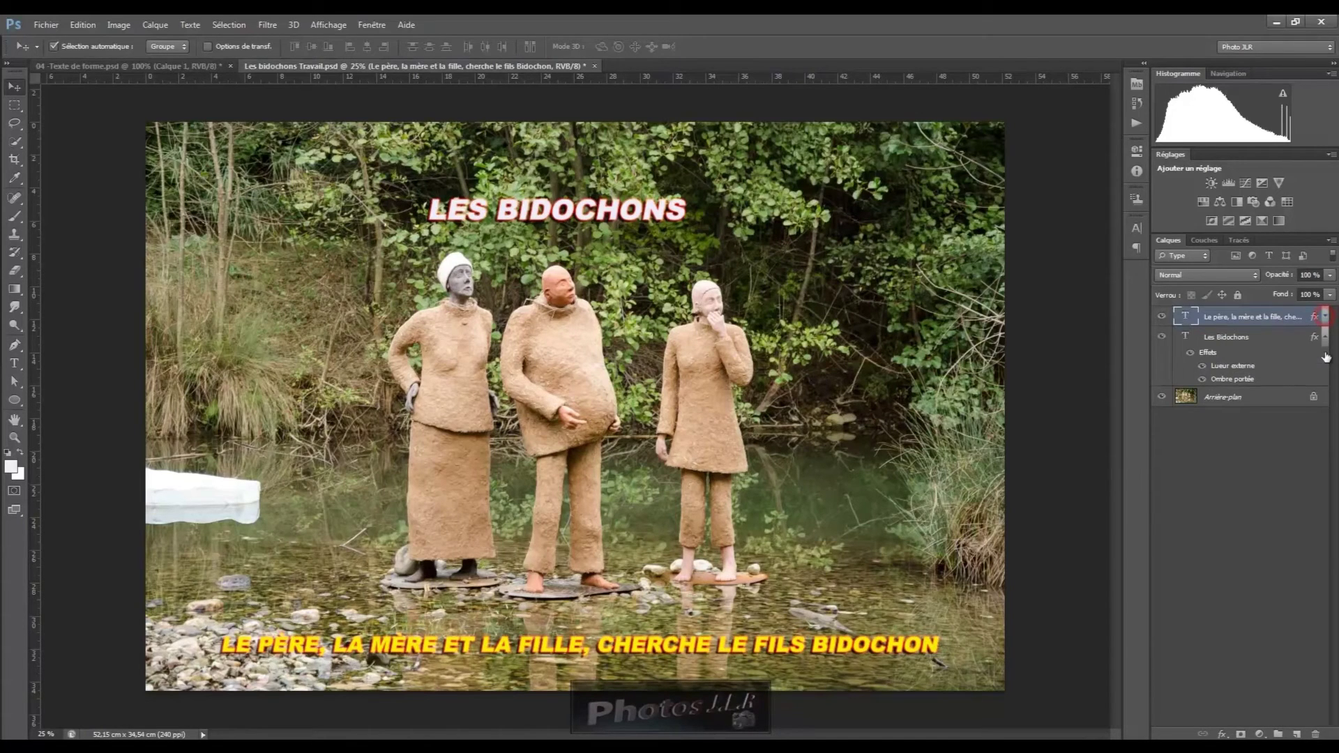
left_click(1324, 337)
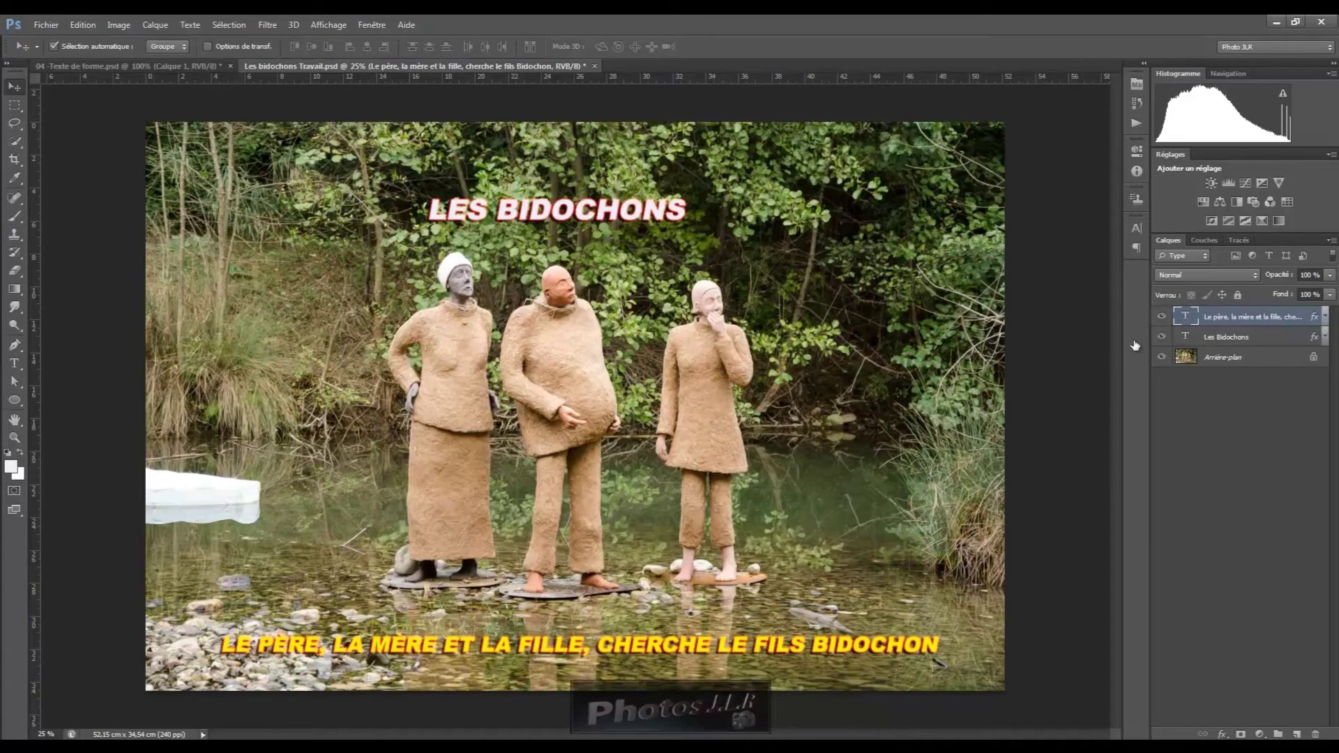
Select the whole Les Bidochons title text for editing and open its text warp settings.
left_click(1187, 339)
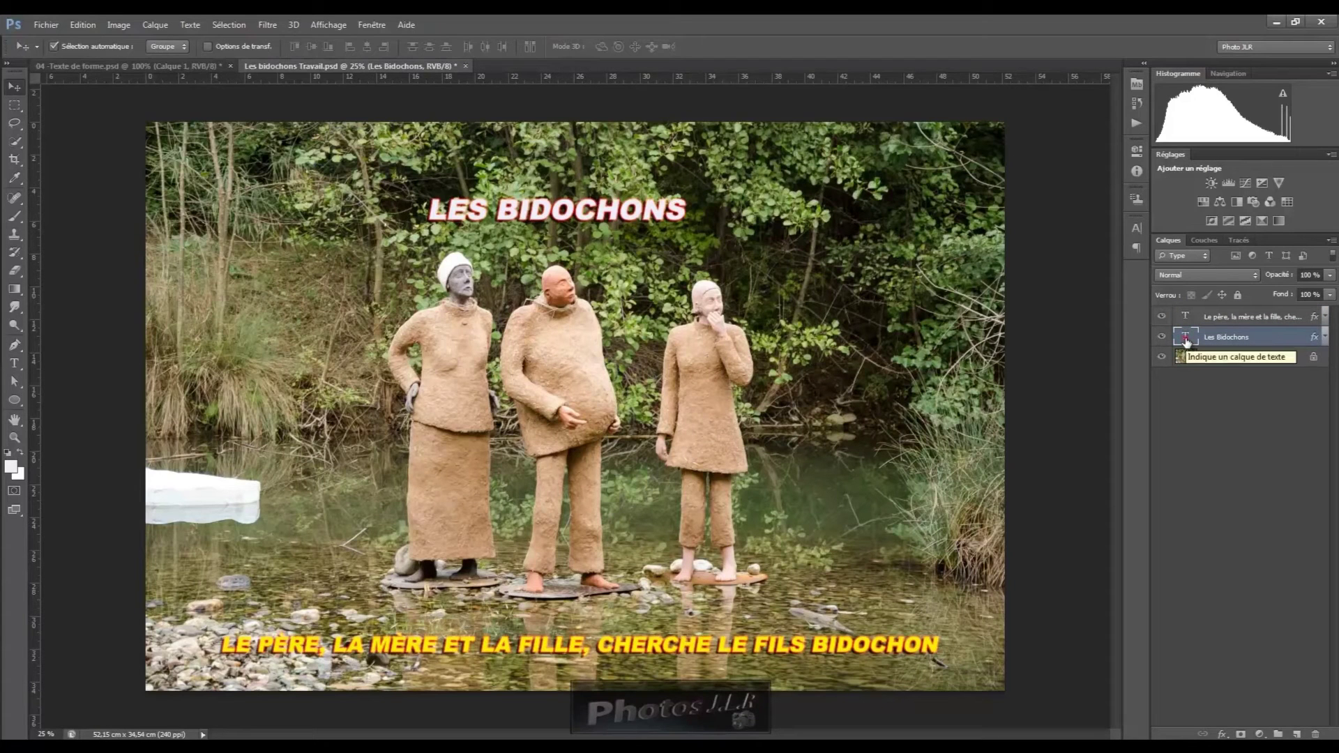
double_click(1187, 339)
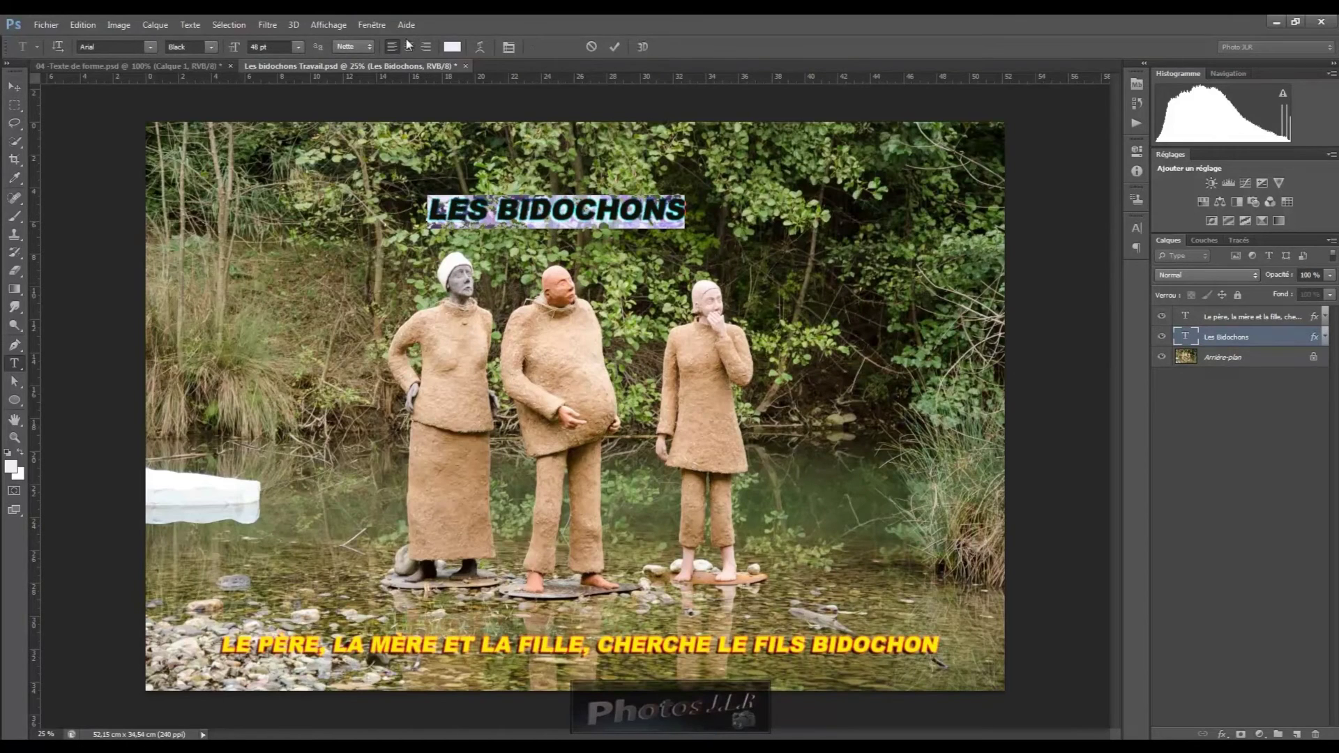
left_click(479, 47)
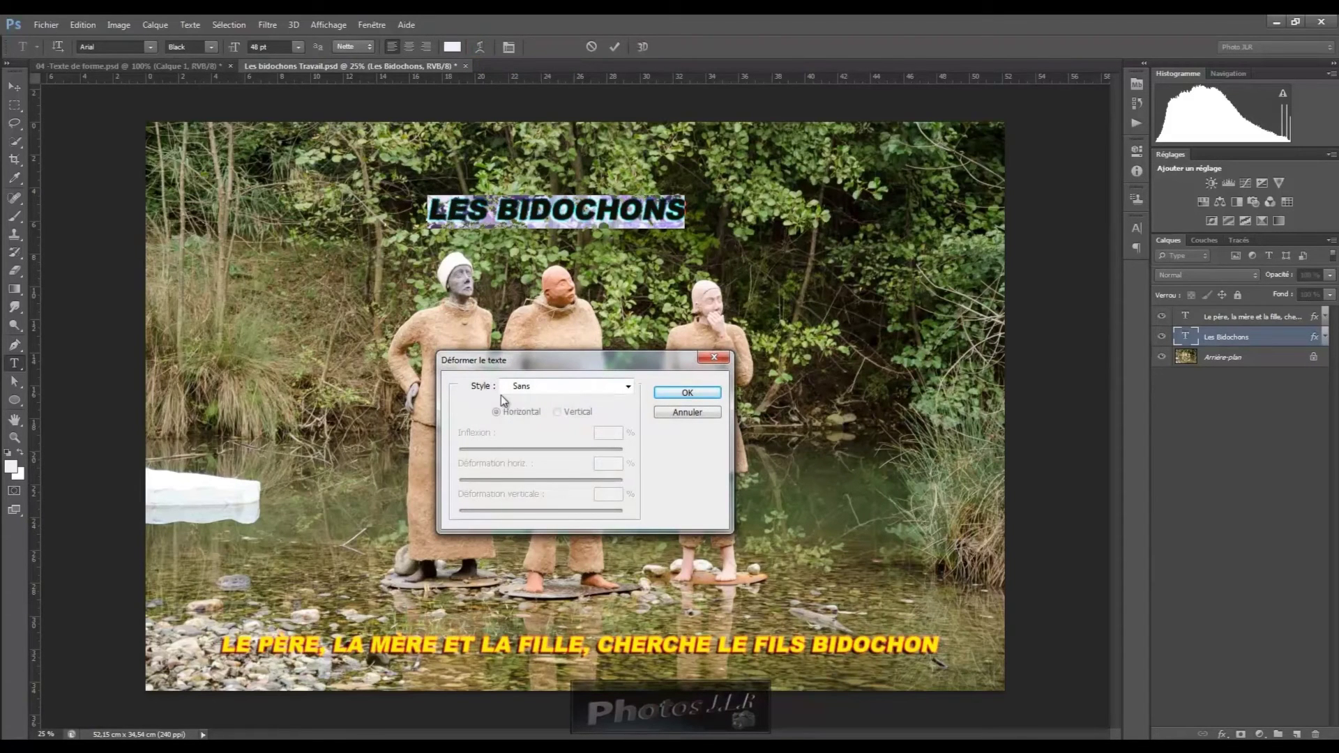
Try a horizontal Arc warp on the title with bend +67 %, horizontal distortion 0 % and vertical distortion -4 %.
left_click(630, 387)
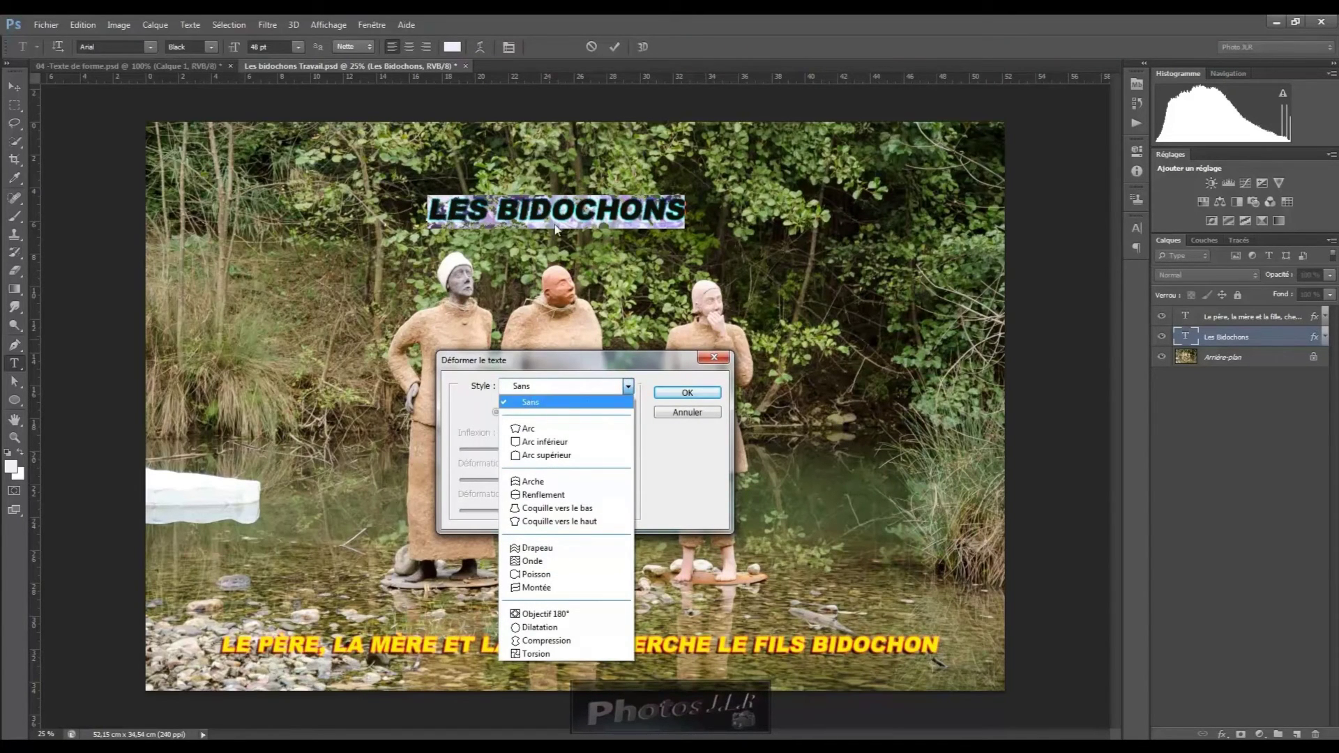
left_click(528, 430)
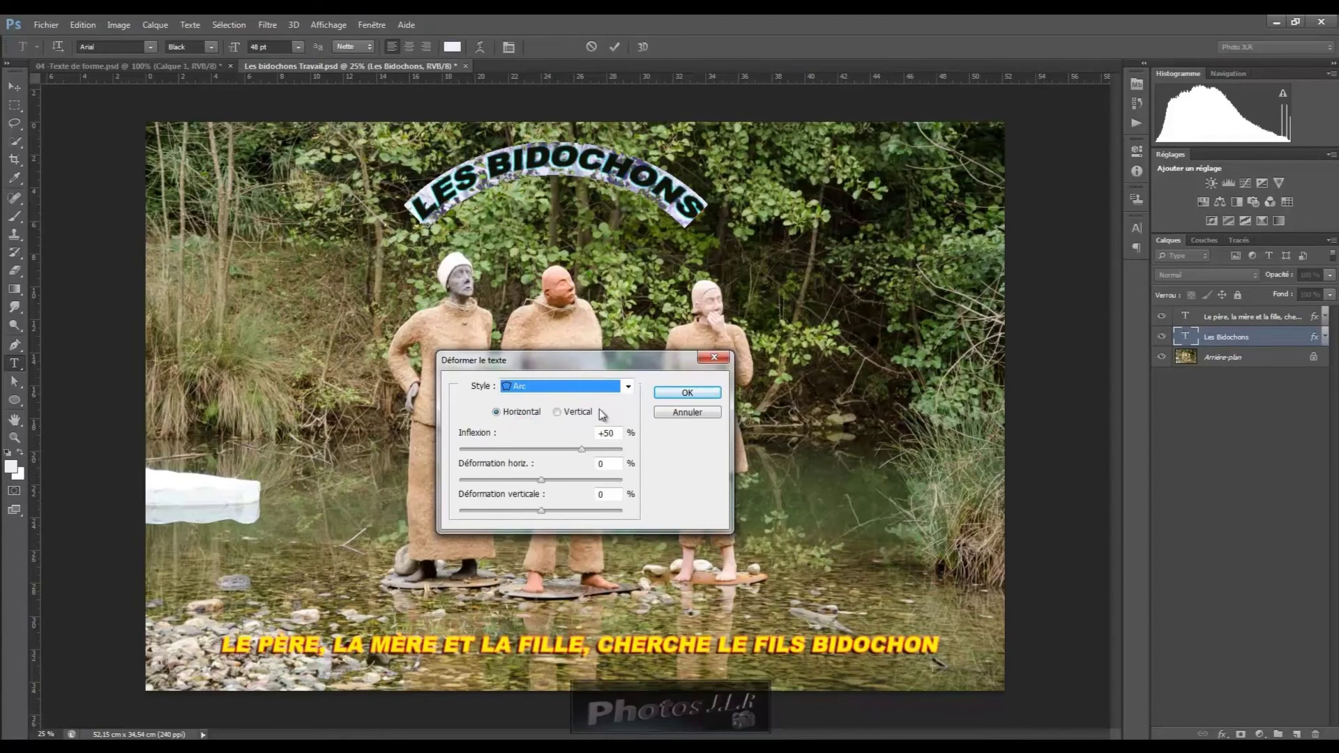
mouse_move(582, 450)
left_mouse_down()
mouse_move(570, 449)
mouse_move(595, 448)
left_mouse_up()
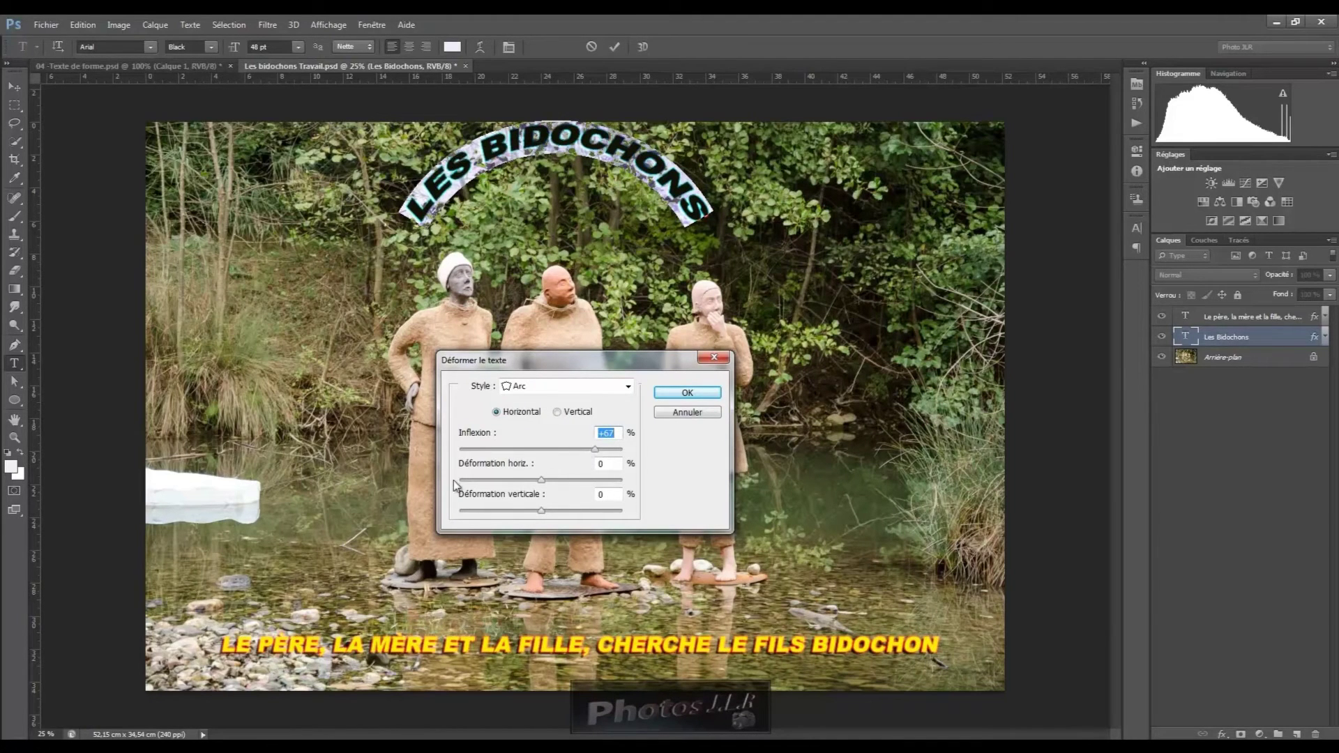
mouse_move(541, 481)
left_mouse_down()
mouse_move(597, 475)
mouse_move(480, 477)
mouse_move(530, 477)
left_mouse_up()
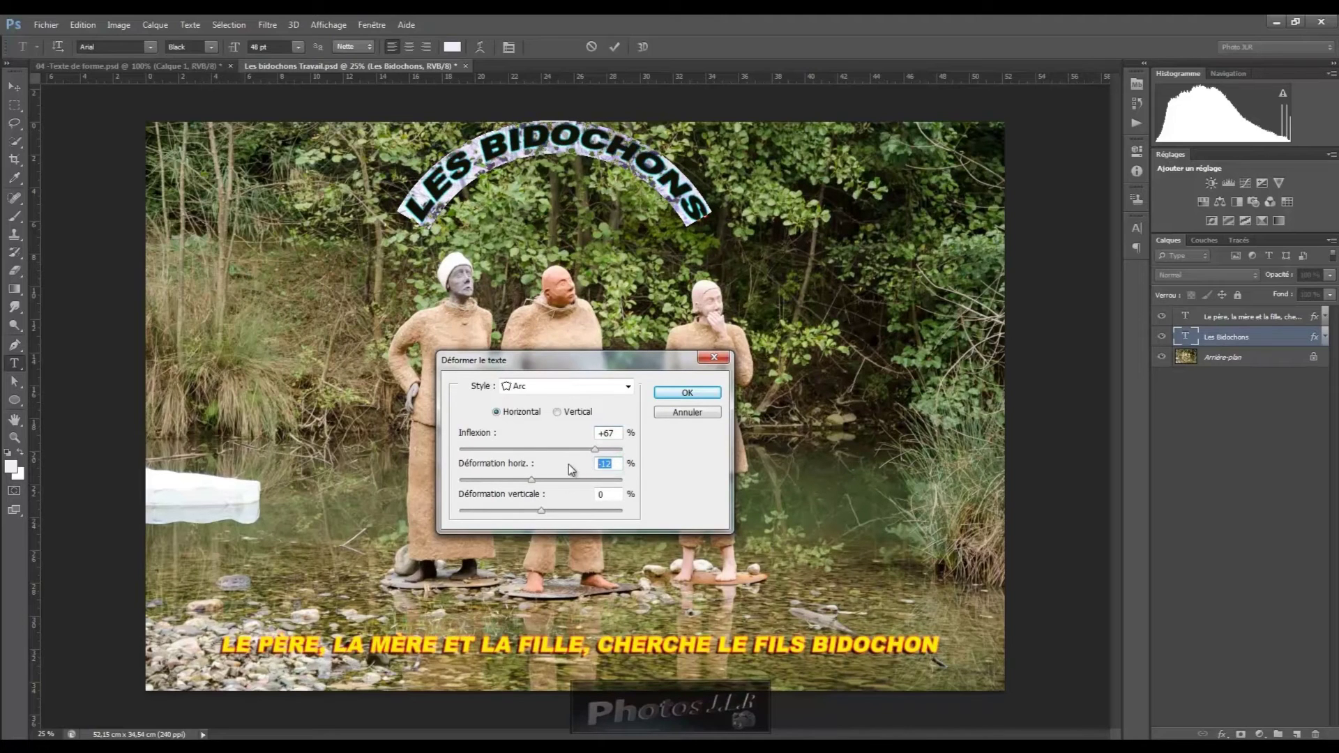
type("0")
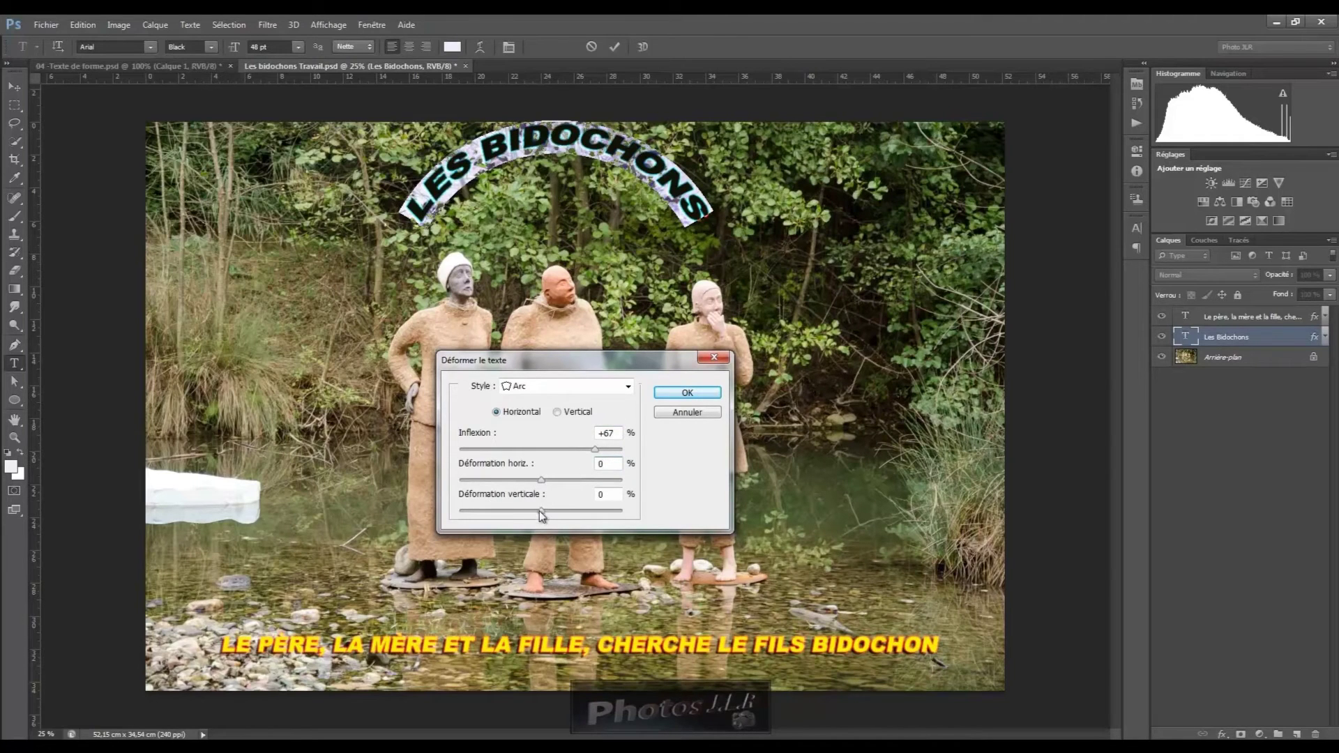
left_click_drag(540, 512, 539, 507)
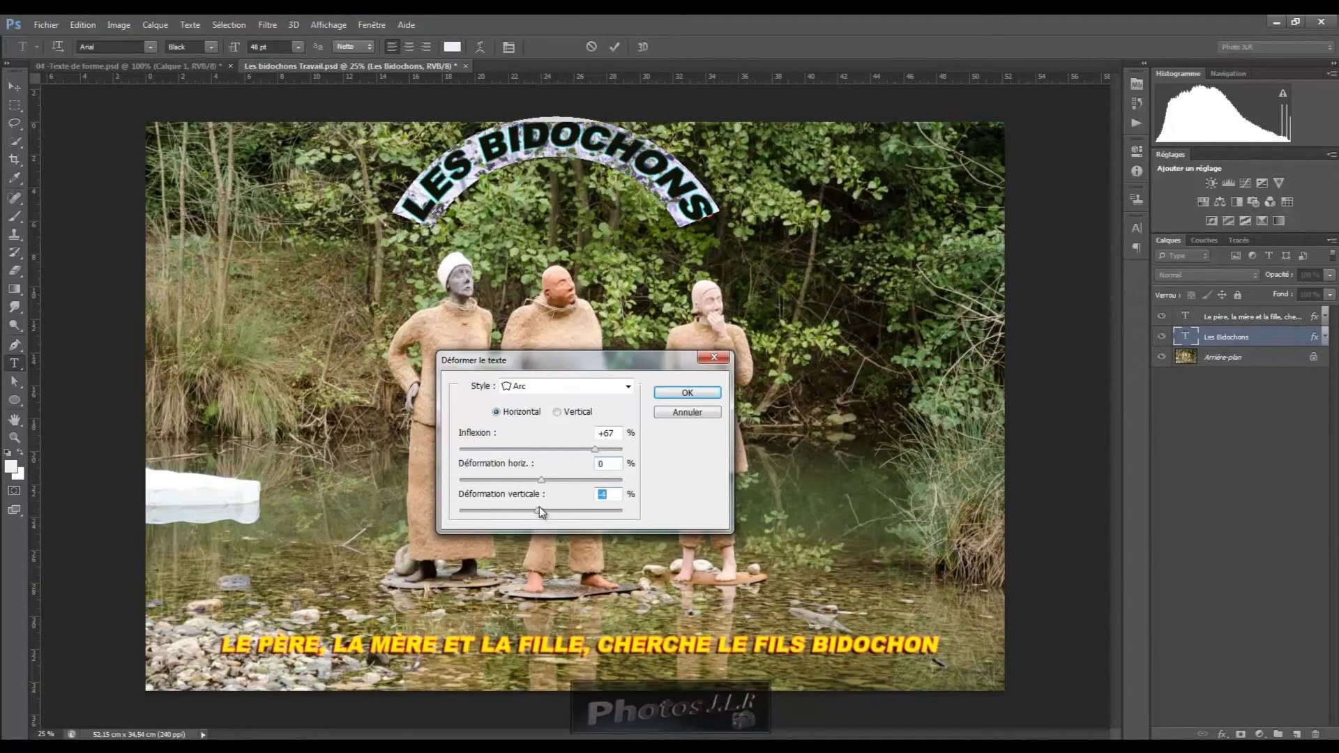
Try a vertical Arc warp with bend +47 %, horizontal distortion +58 % and vertical distortion 0 %, and discard the warp.
left_click(558, 413)
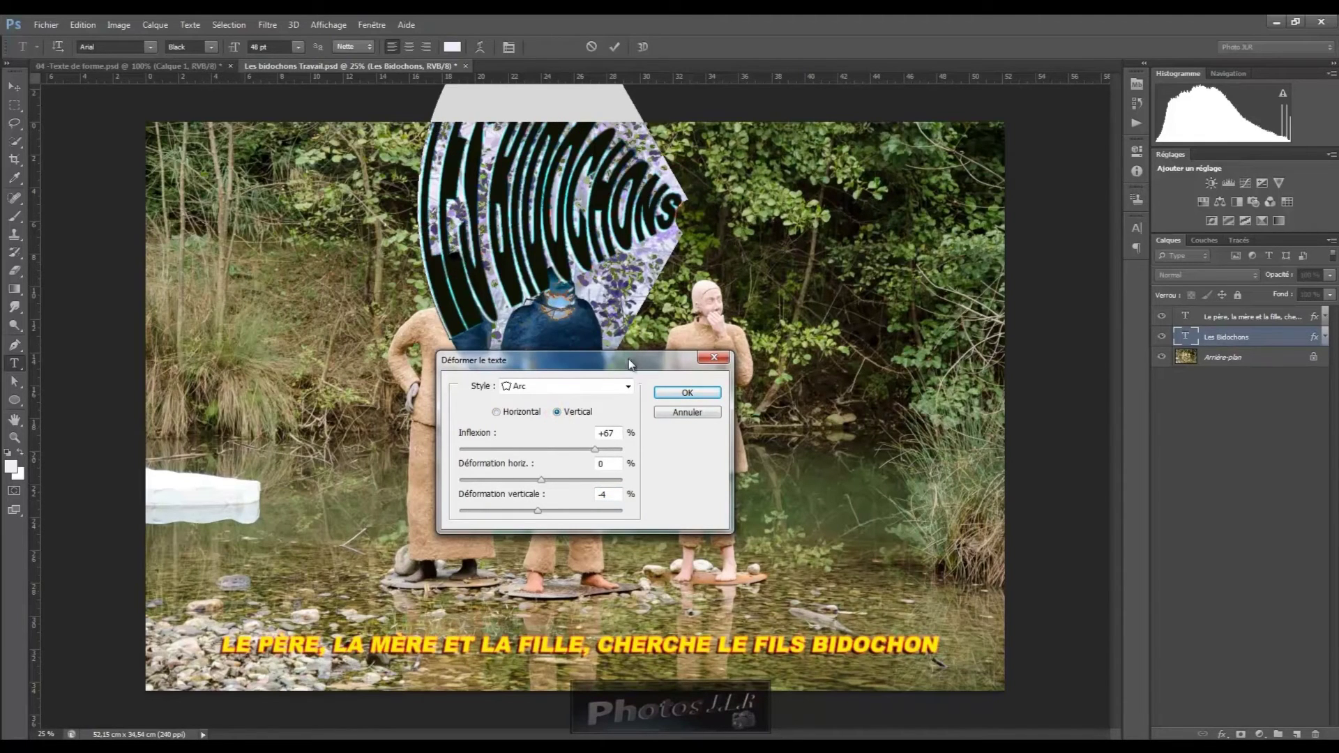
left_click_drag(629, 364, 627, 430)
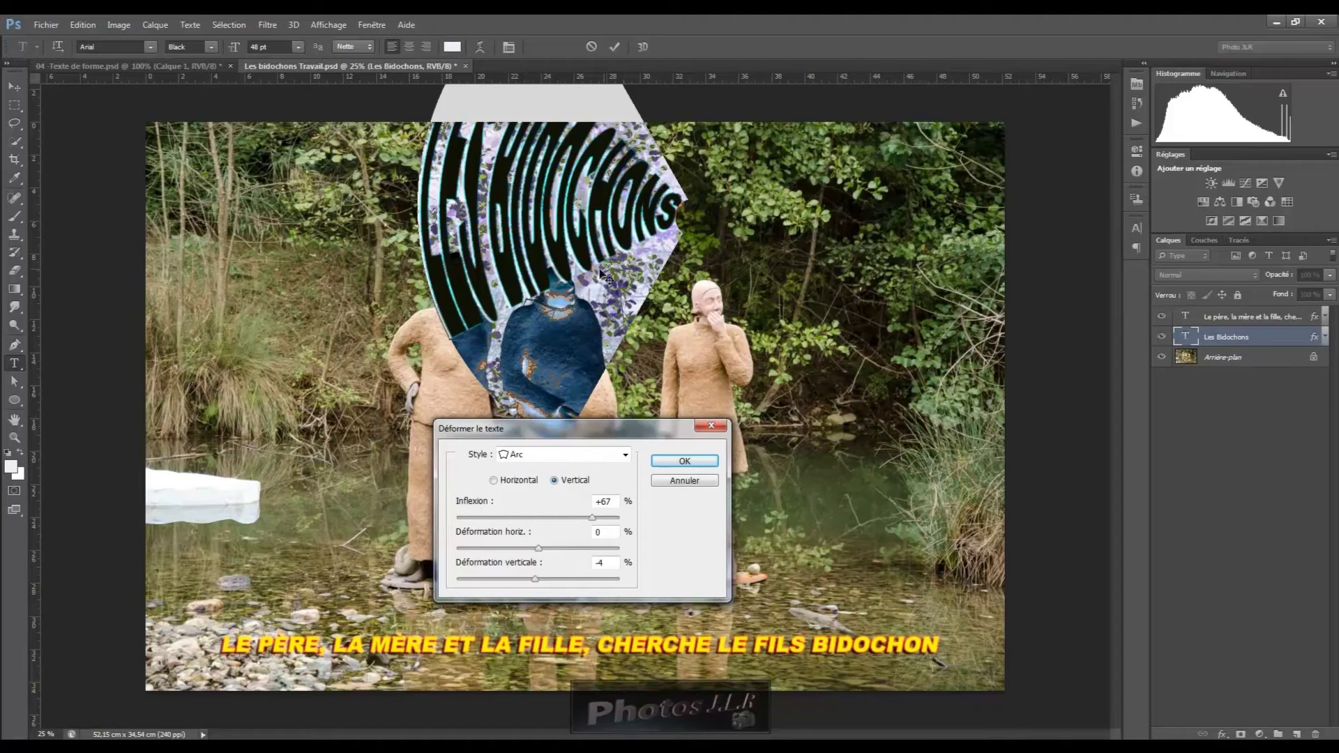
mouse_move(593, 517)
left_mouse_down()
mouse_move(576, 513)
mouse_move(549, 547)
mouse_move(584, 541)
left_mouse_up()
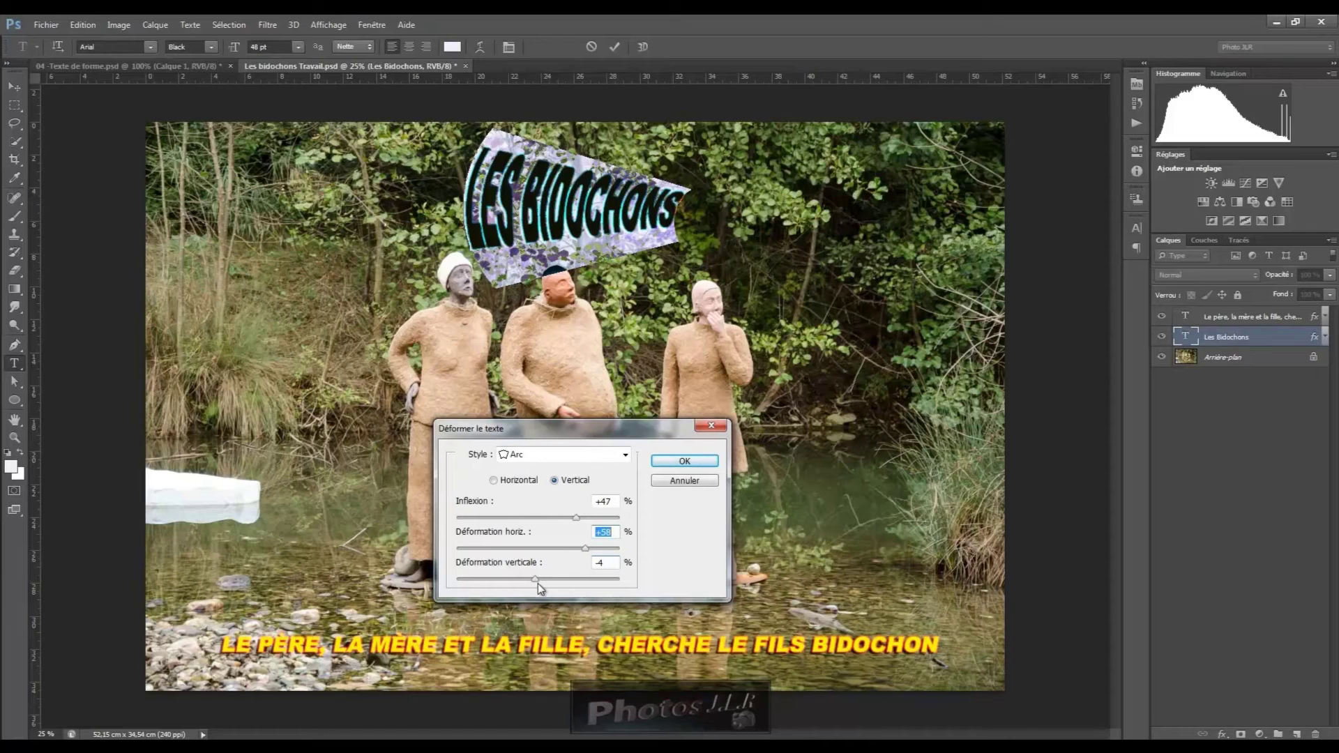
left_click_drag(533, 579, 538, 579)
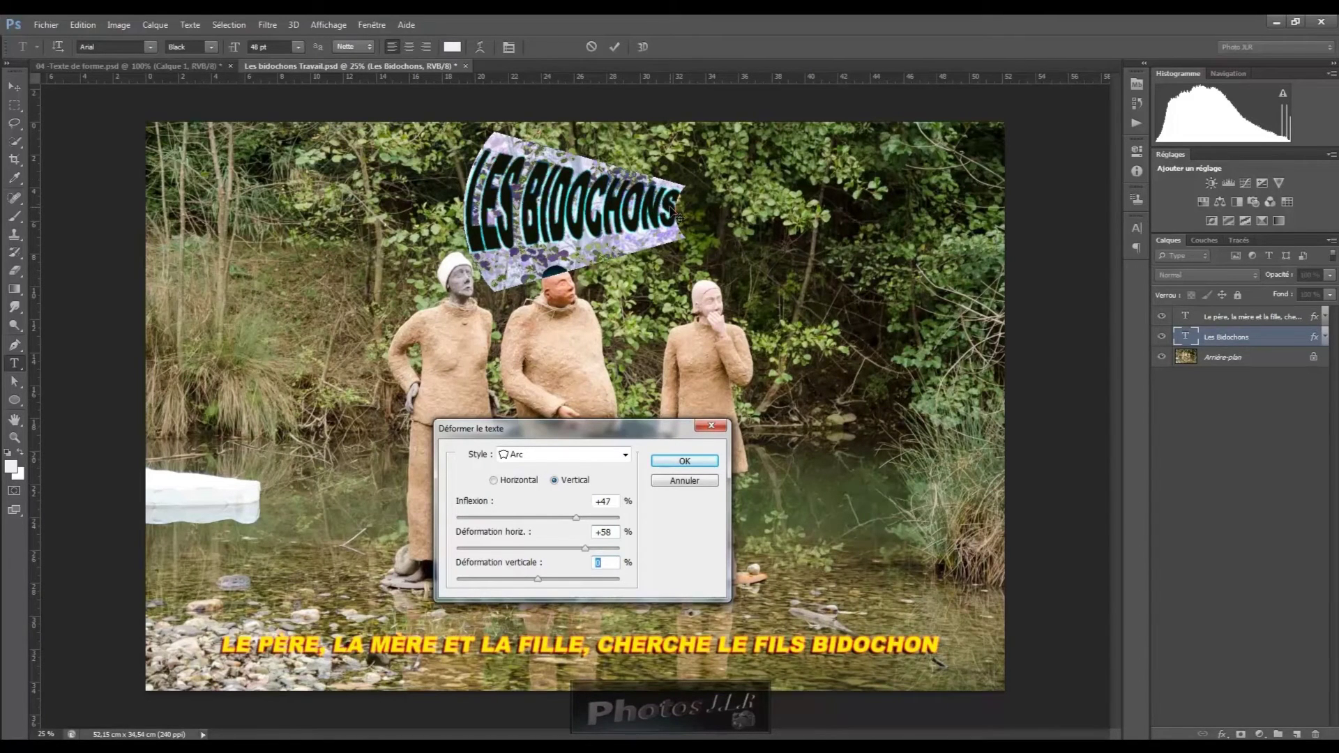
left_click(682, 480)
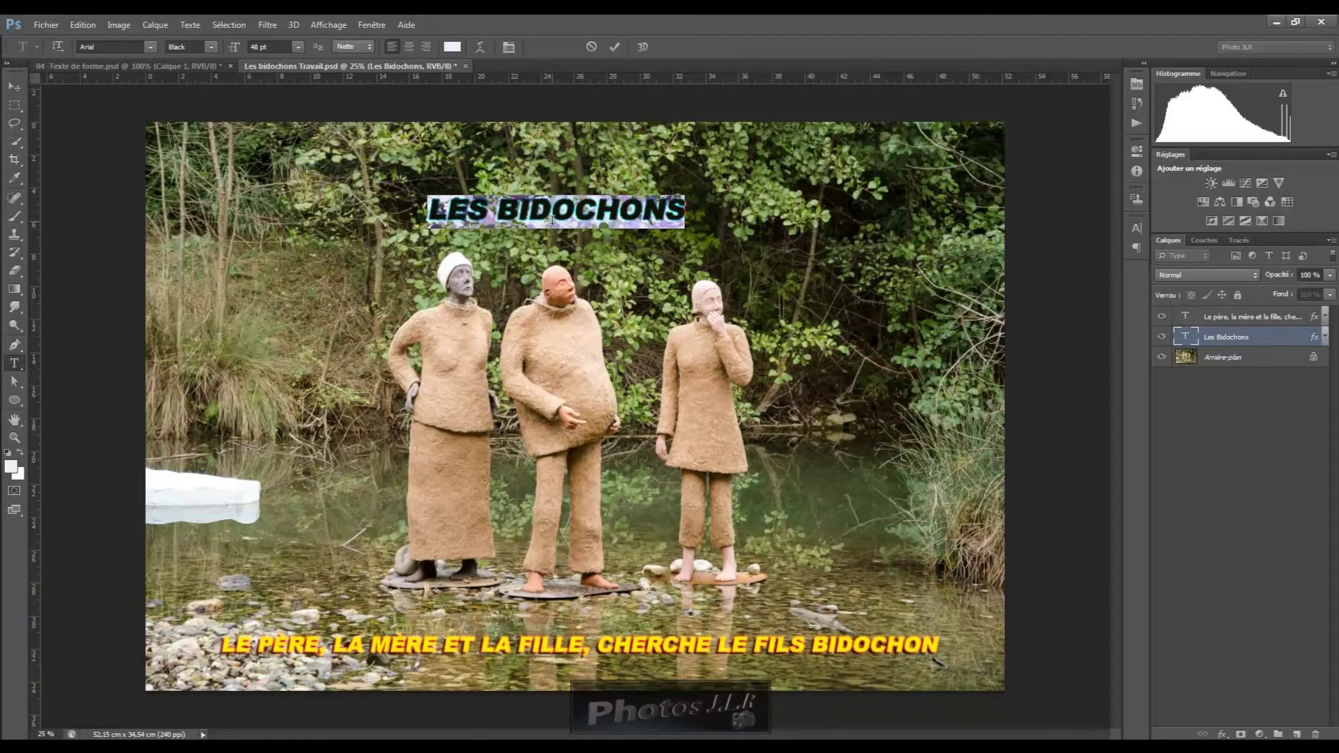
Warp the title text with the horizontal Arc inférieur style and a bend of +36 %.
left_click(480, 47)
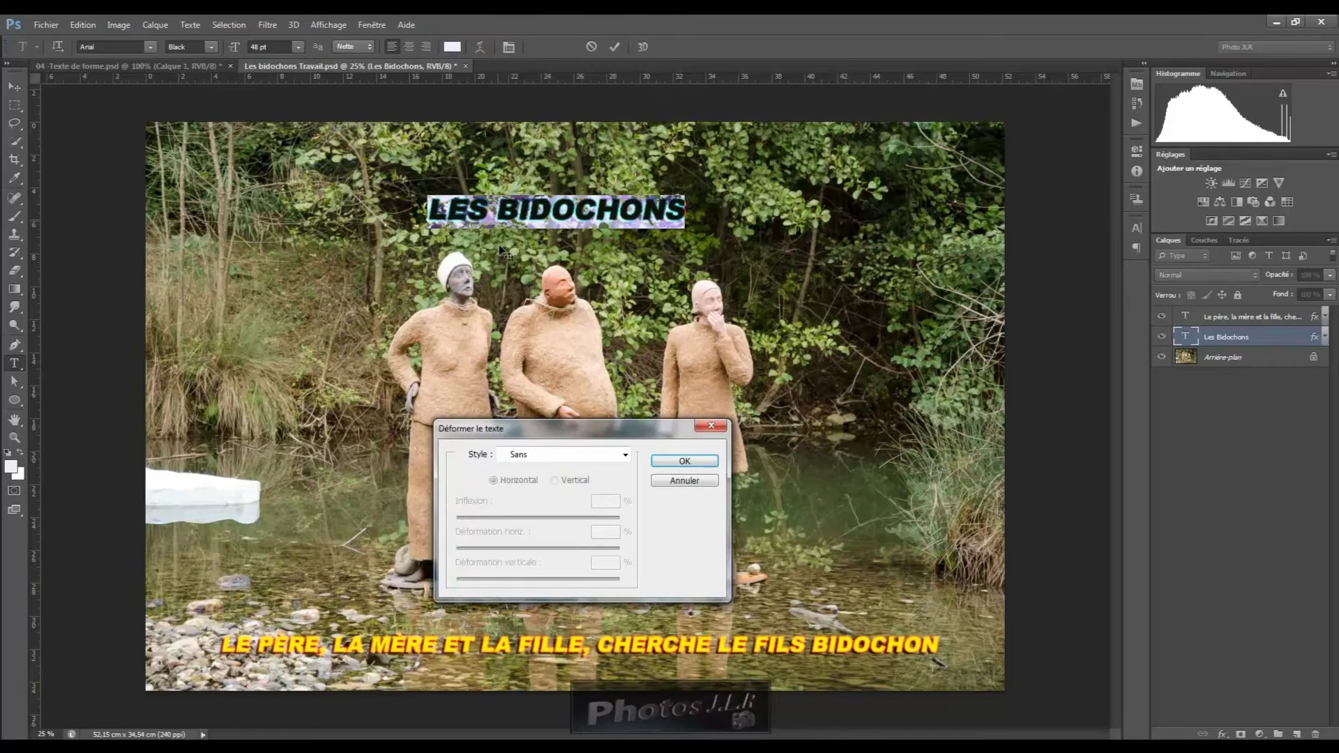
left_click(631, 458)
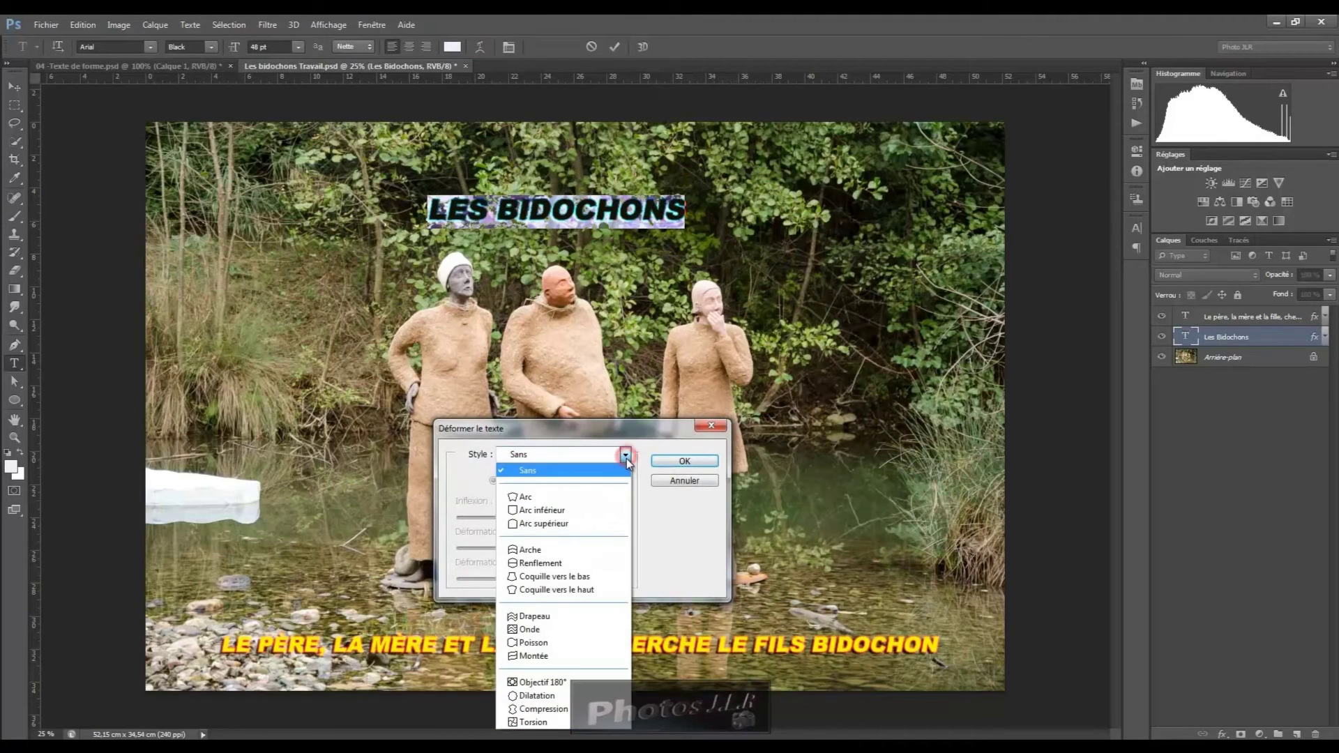
left_click(540, 512)
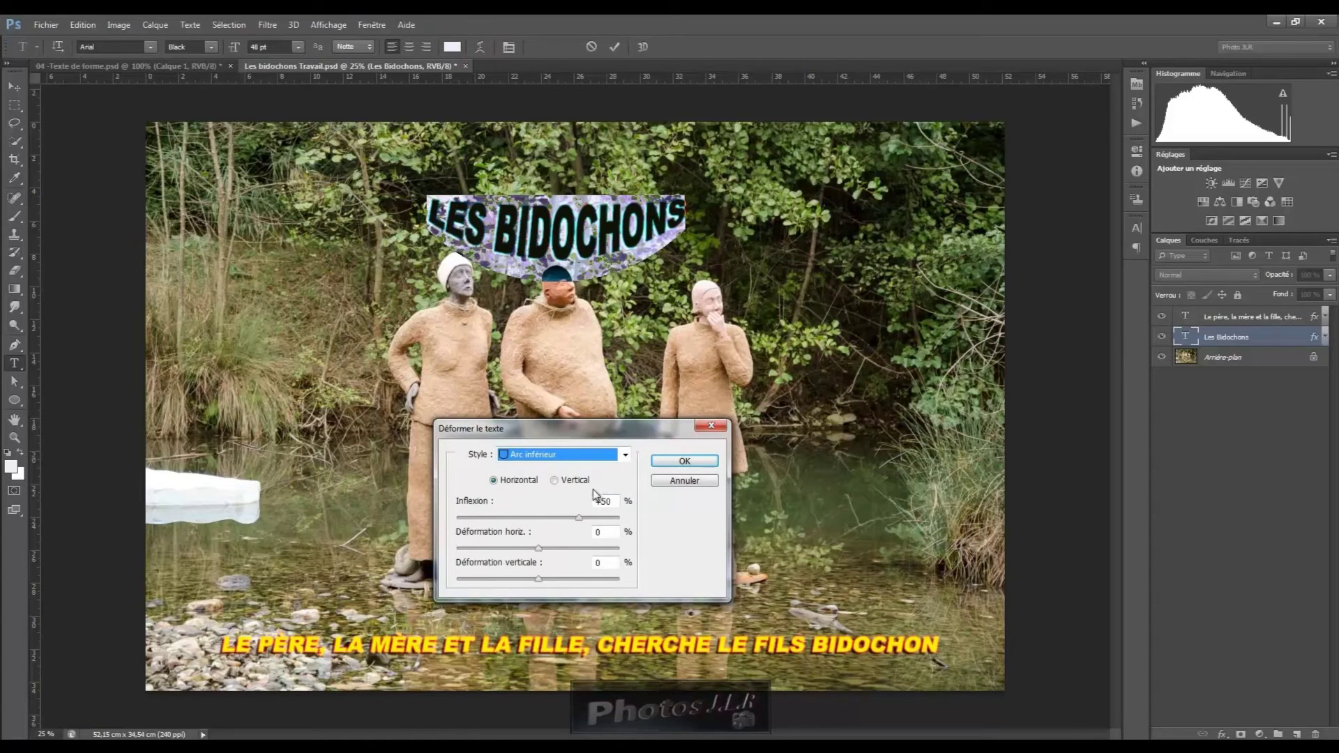
mouse_move(580, 518)
left_mouse_down()
mouse_move(551, 518)
mouse_move(580, 515)
mouse_move(567, 516)
left_mouse_up()
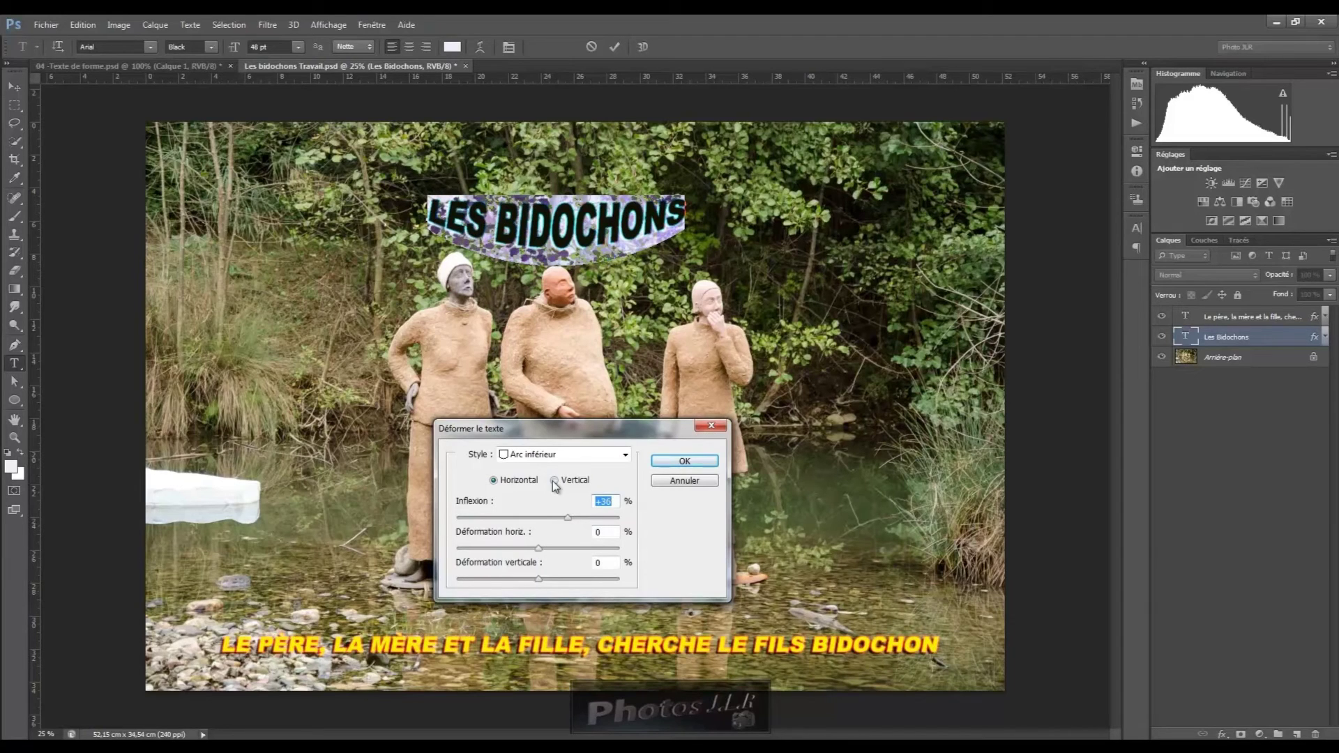
Try the horizontal Arc supérieur, Arche and Renflement warp styles in turn on the Les Bidochons title text.
left_click(626, 457)
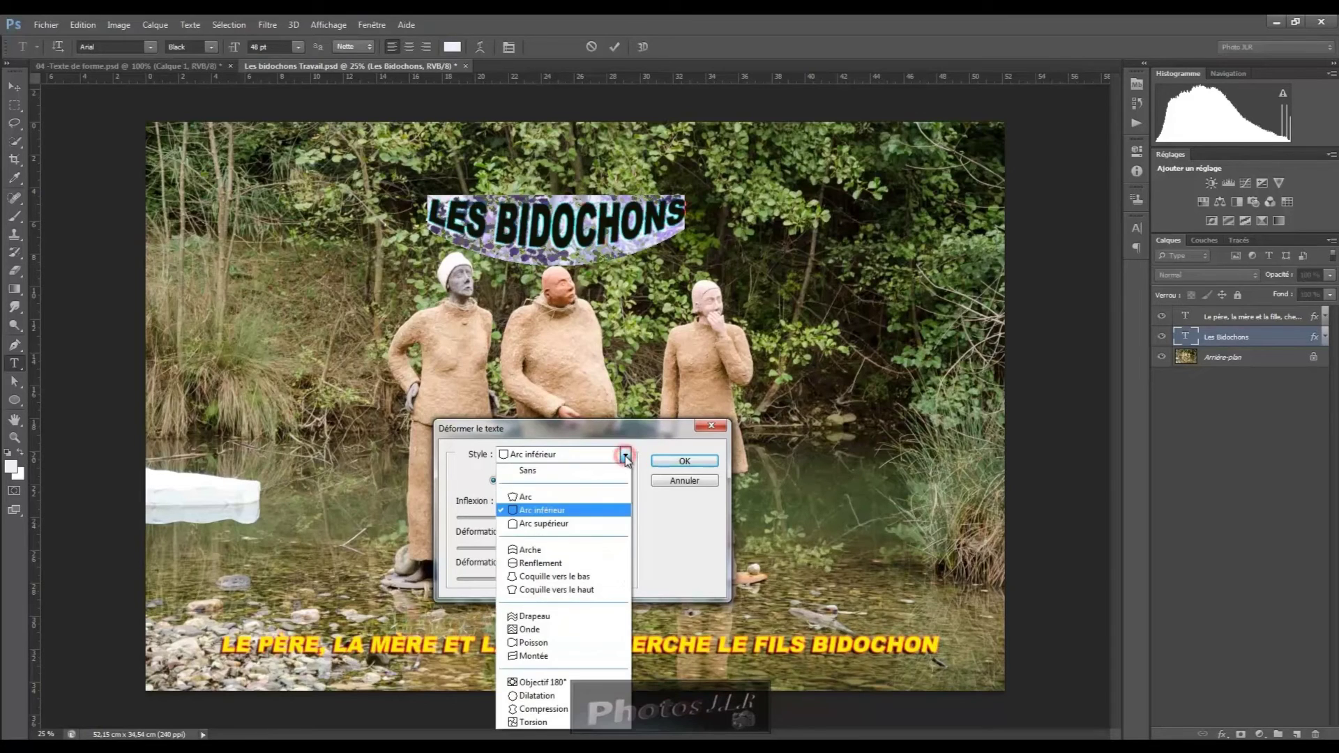
left_click(546, 524)
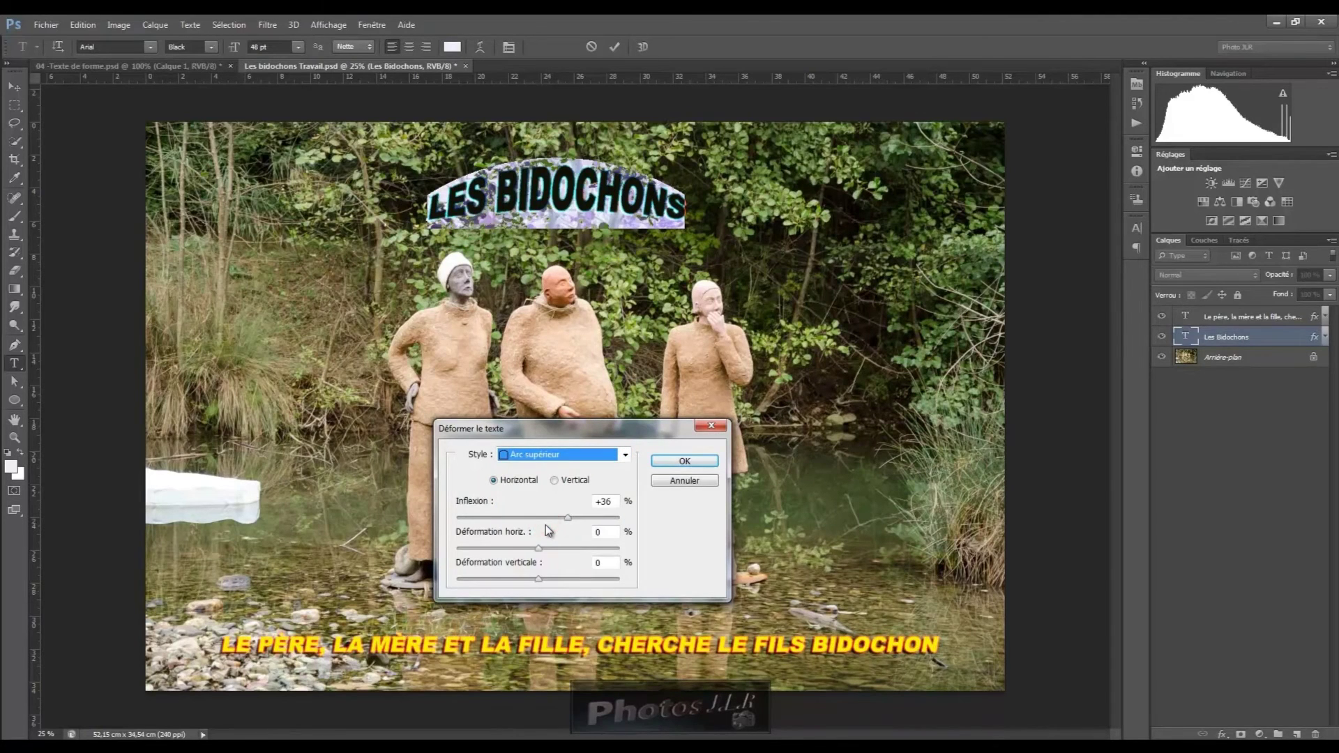
left_click(625, 455)
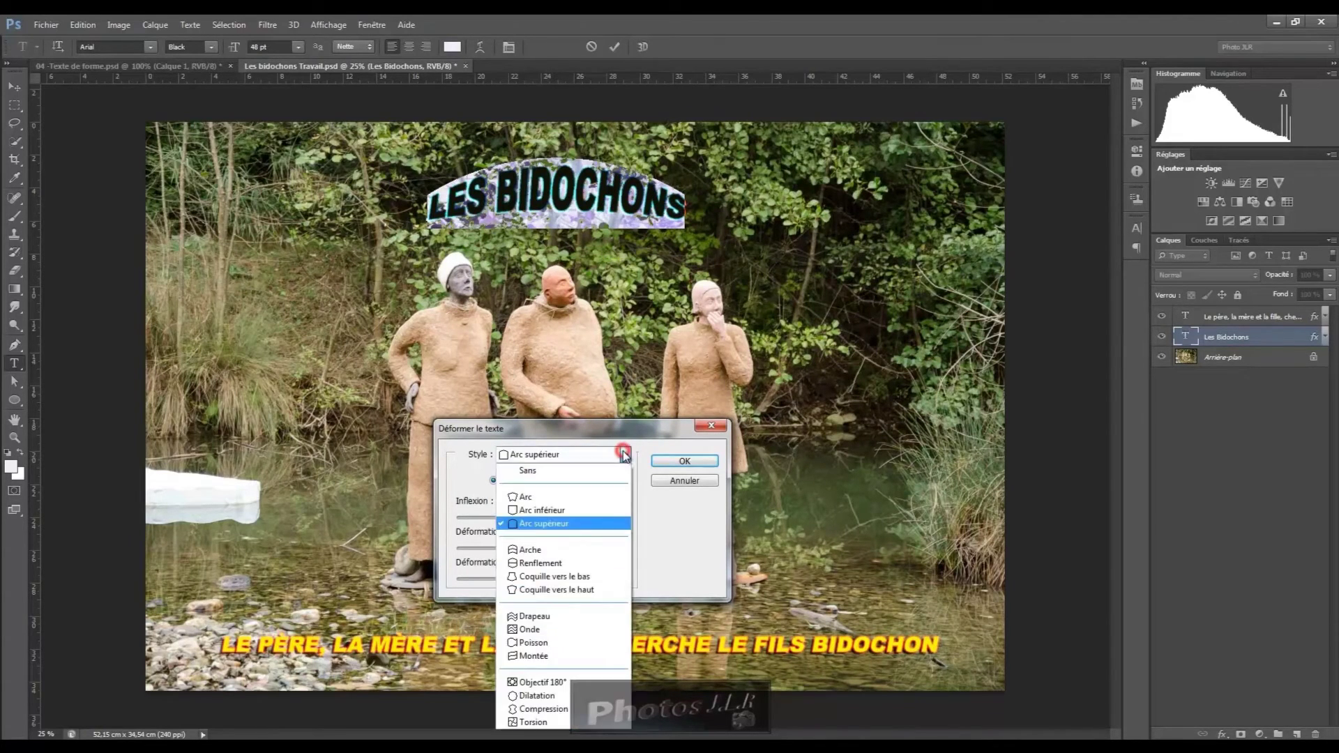
left_click(529, 551)
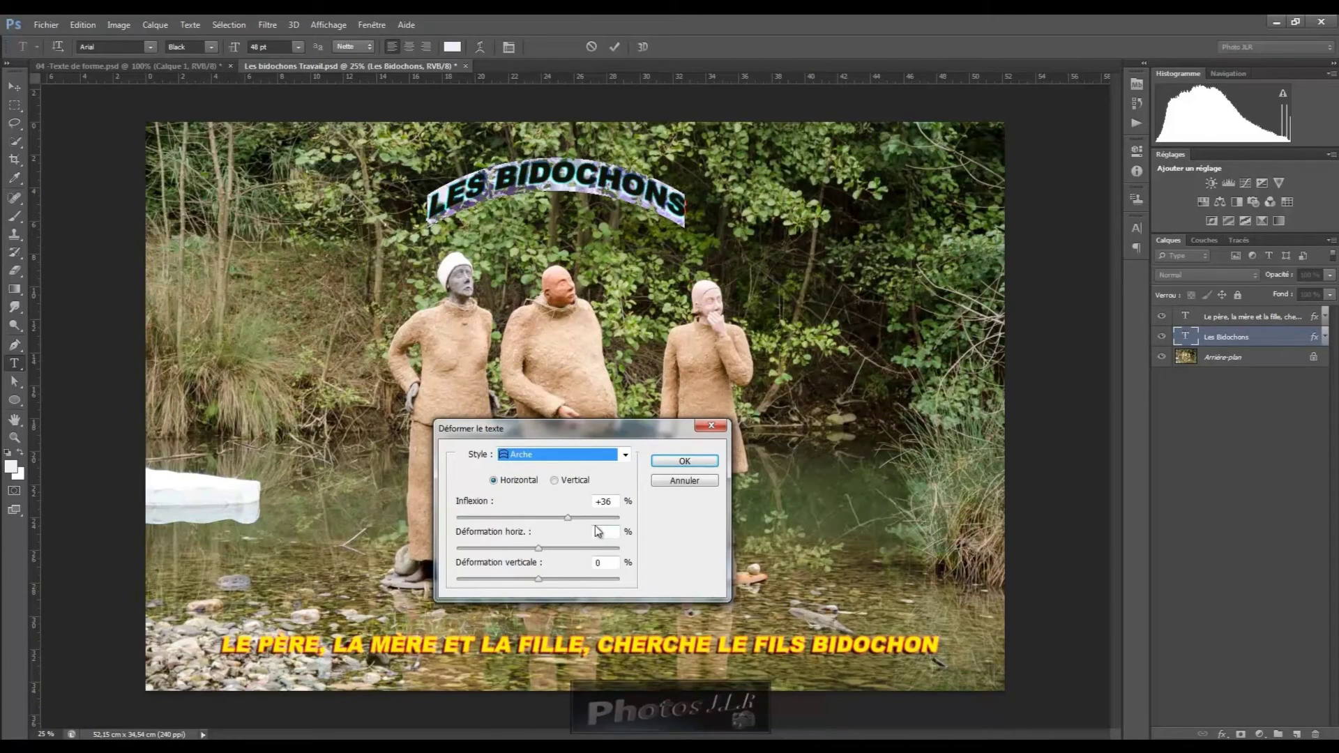
left_click(625, 455)
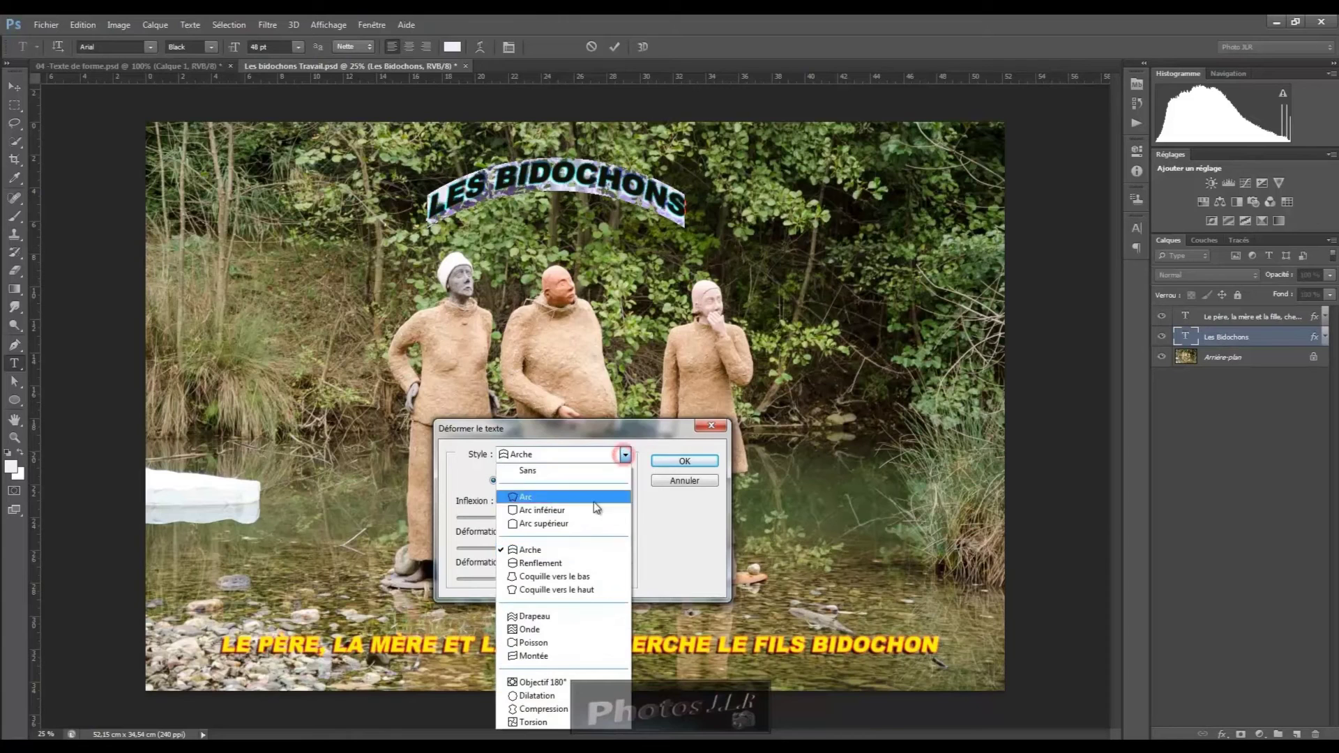
left_click(542, 565)
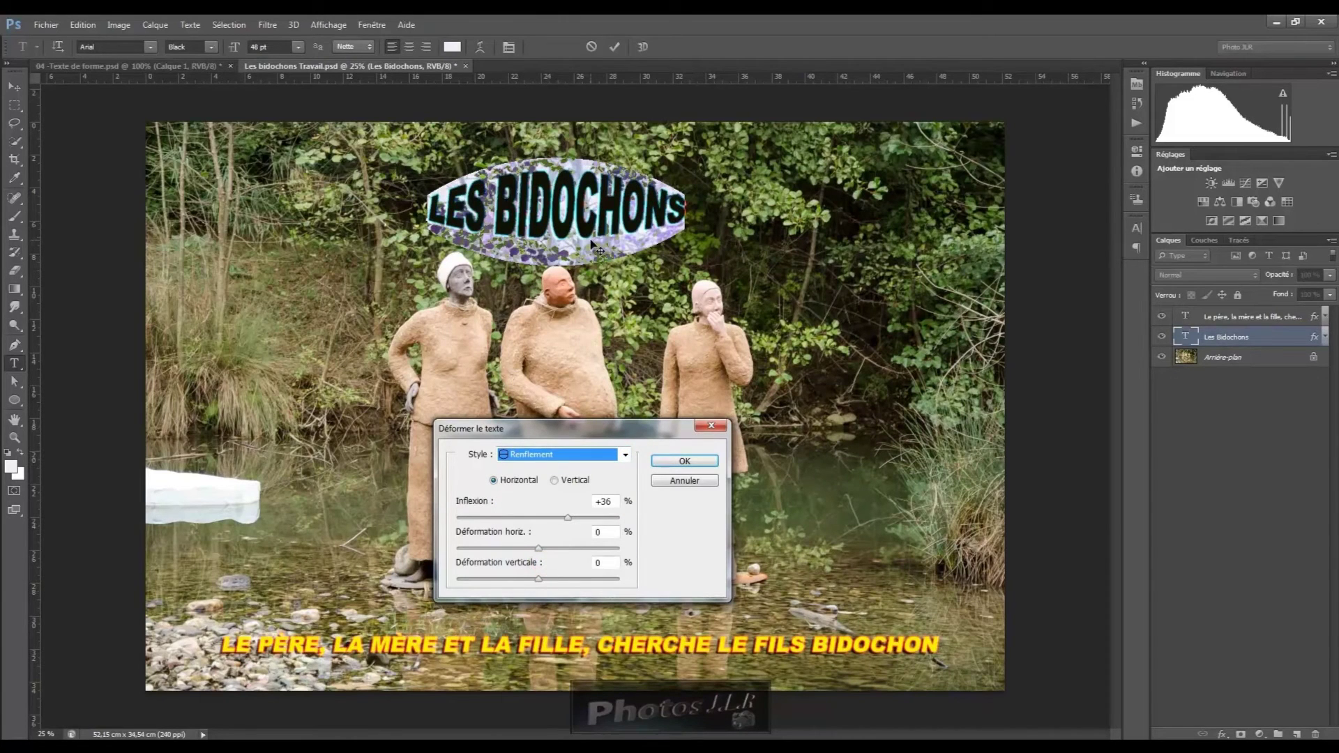
Try the Coquille vers le bas warp on the title with a bend of +42 %, followed by the Coquille vers le haut style.
left_click(627, 457)
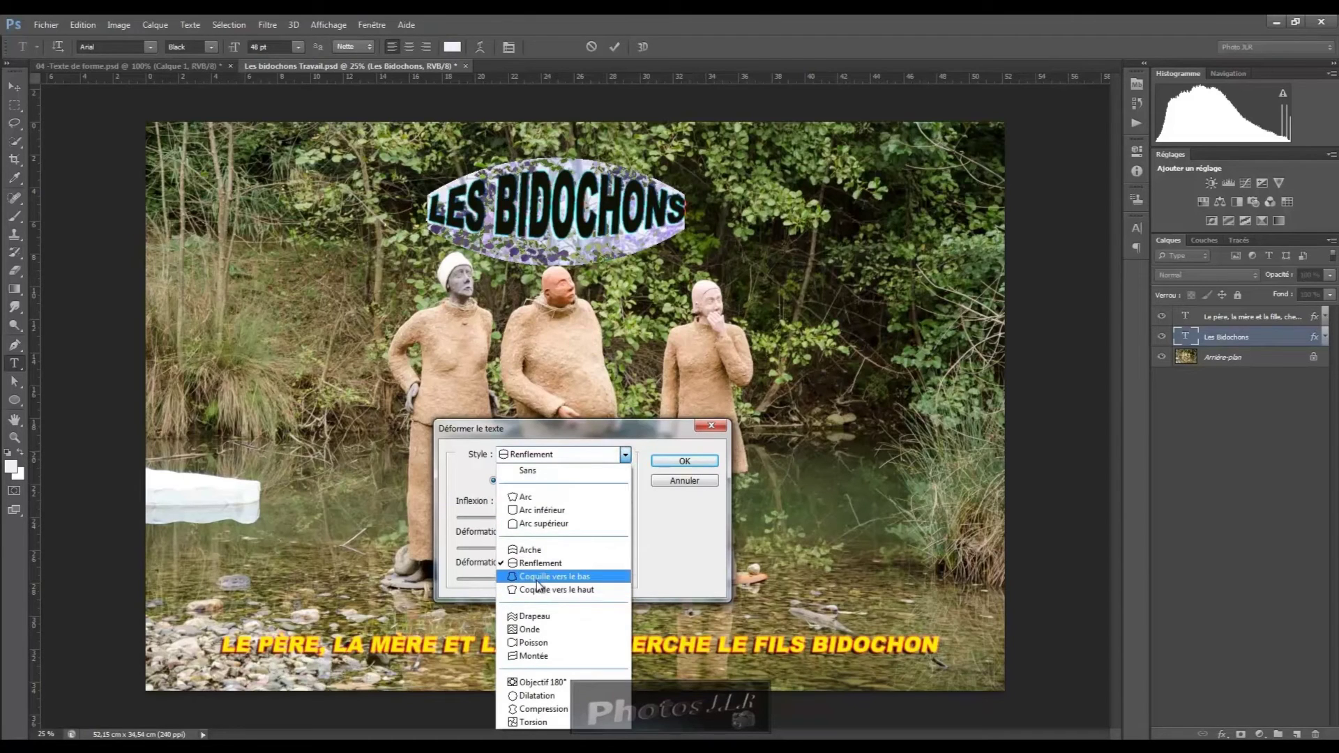
left_click(537, 580)
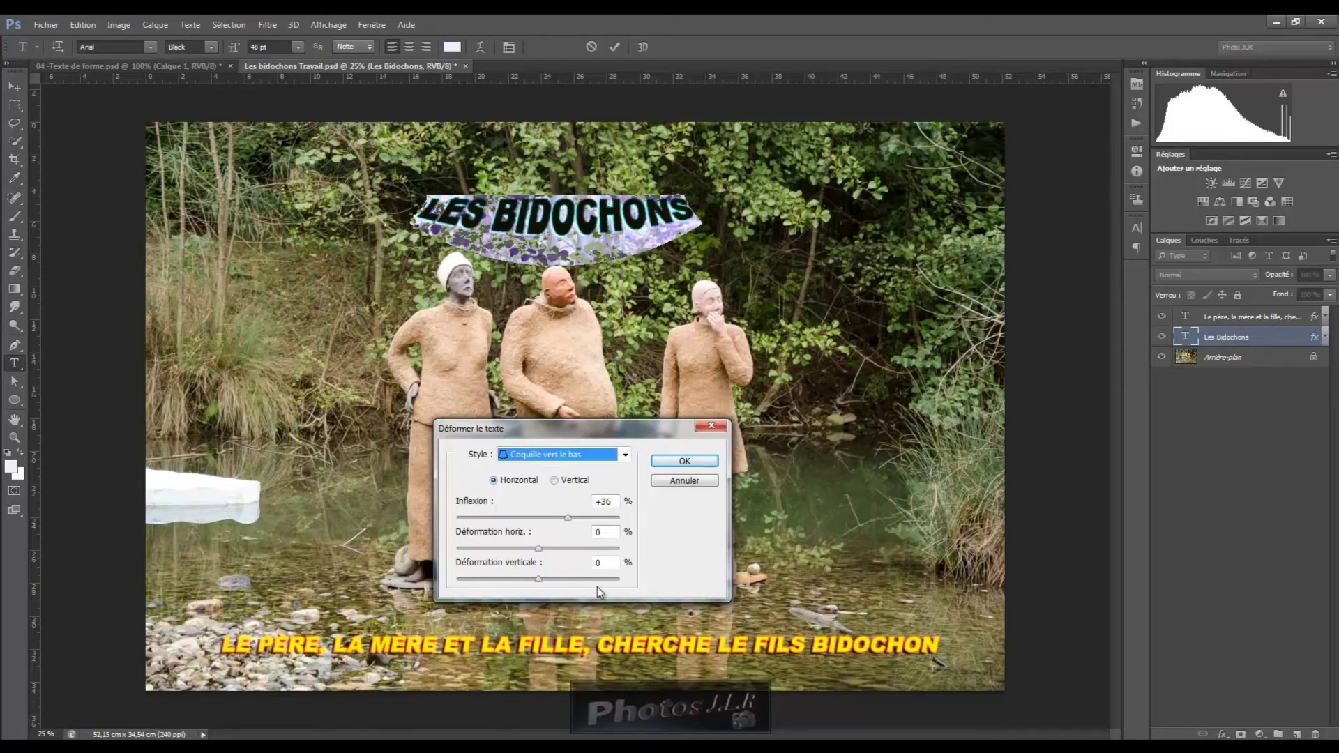
left_click_drag(568, 517, 579, 512)
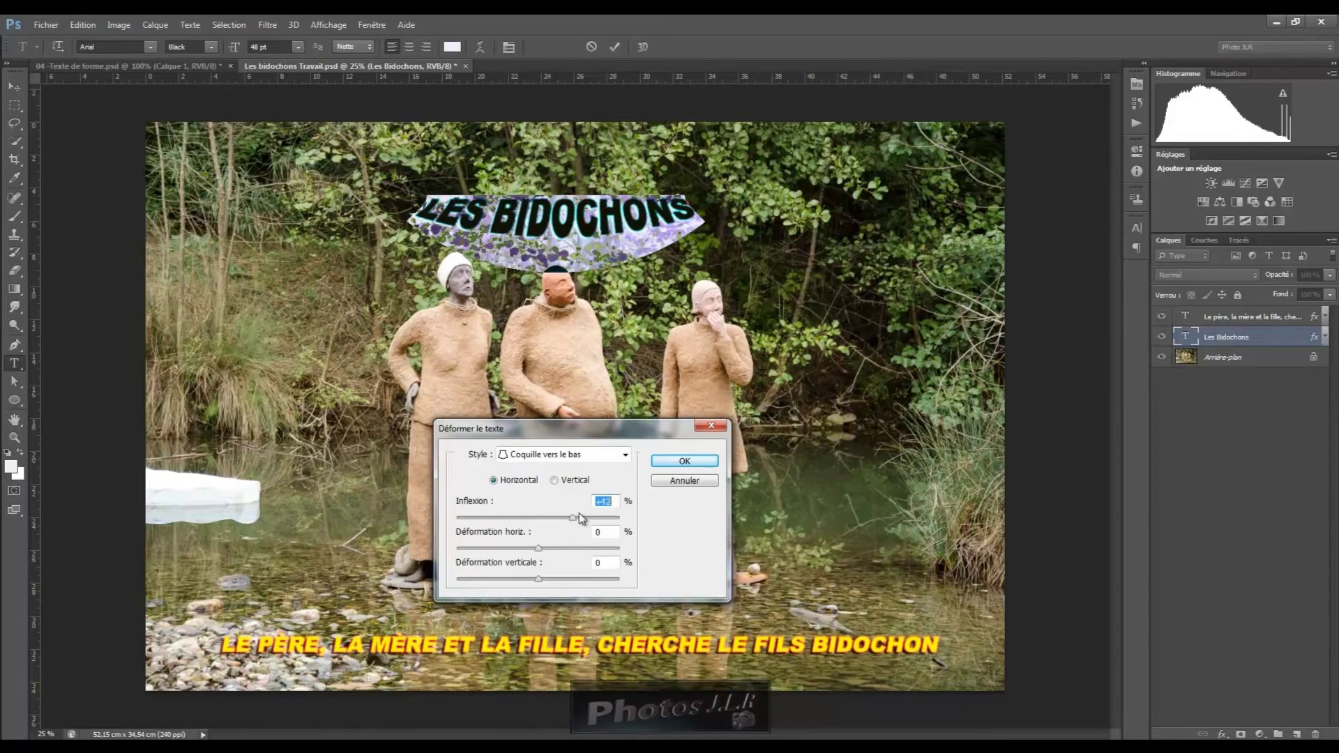
left_click(625, 455)
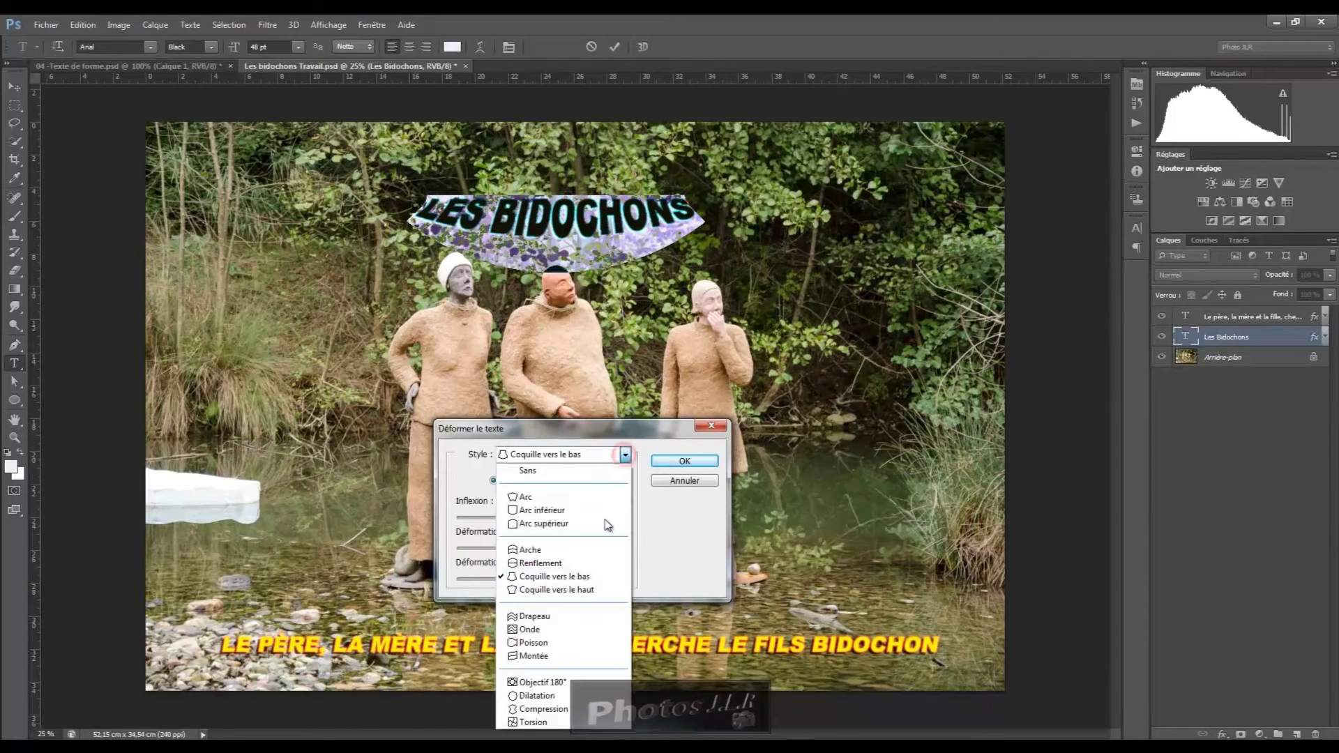
left_click(551, 592)
Try the horizontal Drapeau and Onde warp styles on the title text.
left_click(625, 455)
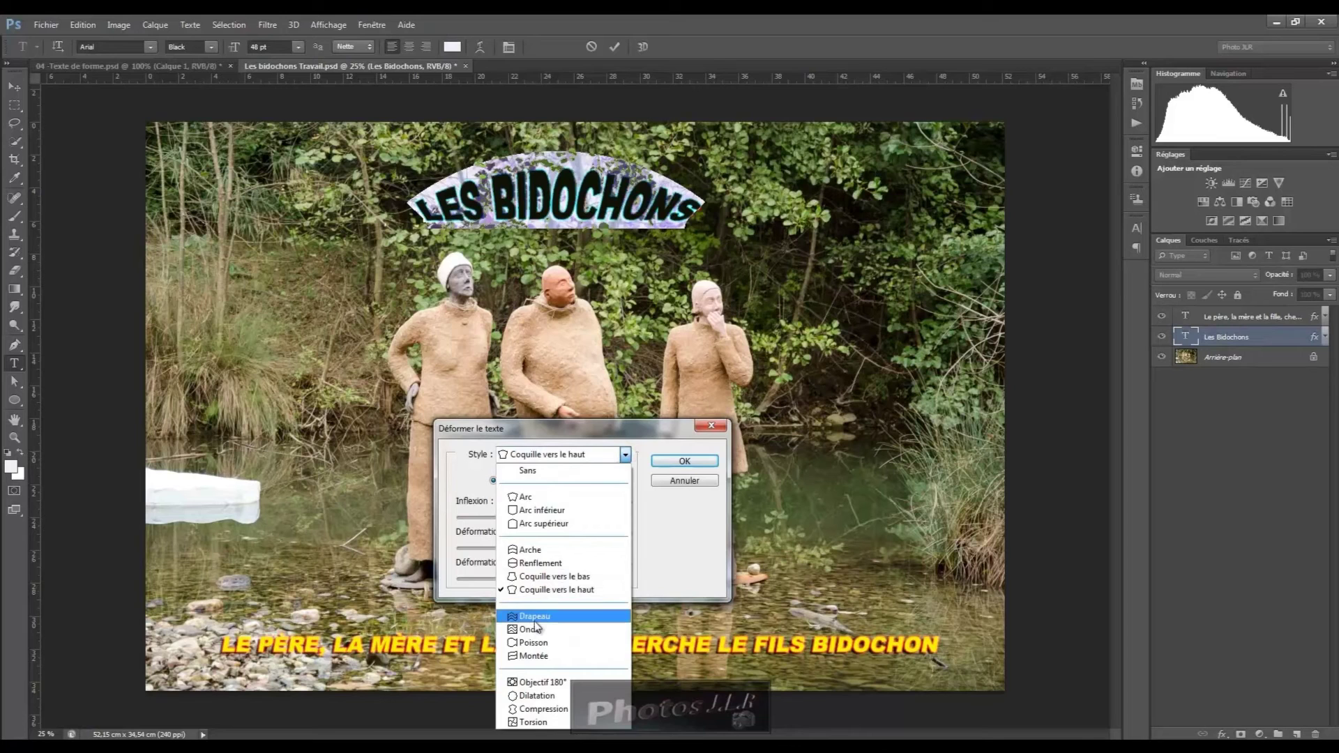
left_click(534, 617)
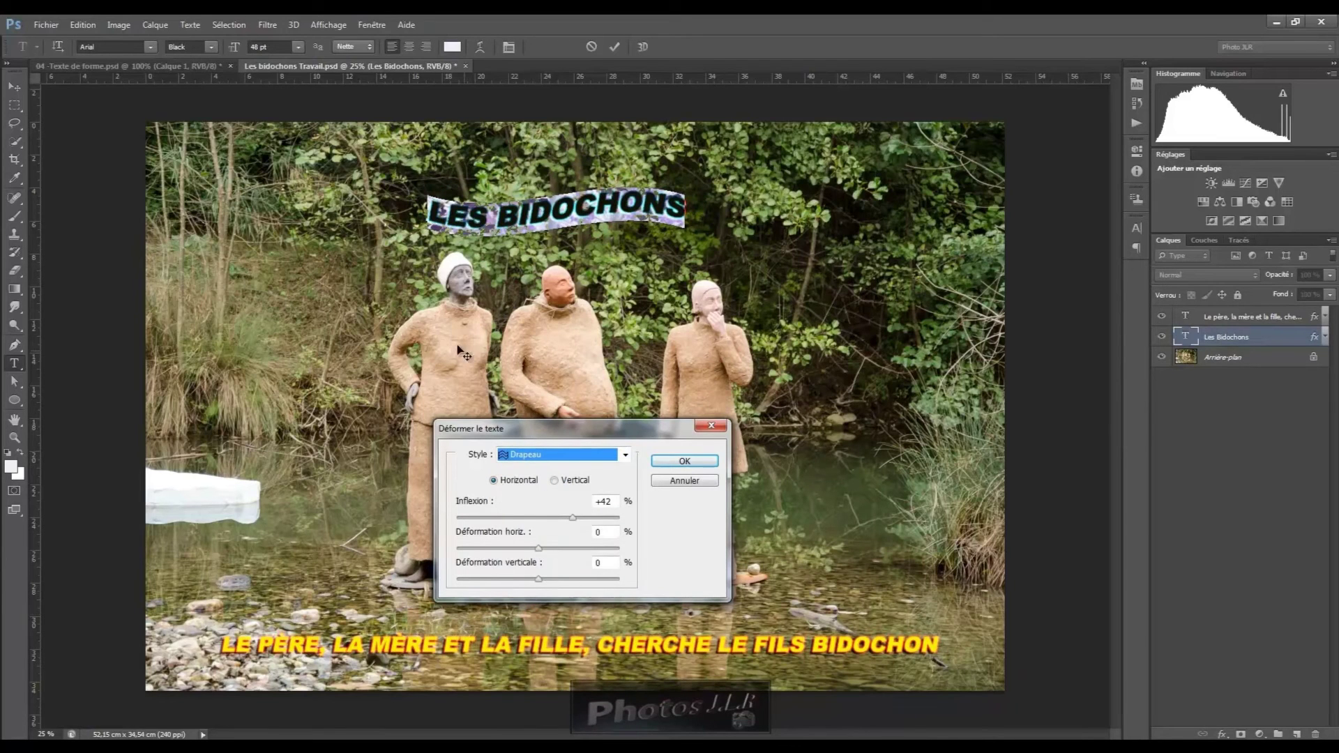
left_click(626, 456)
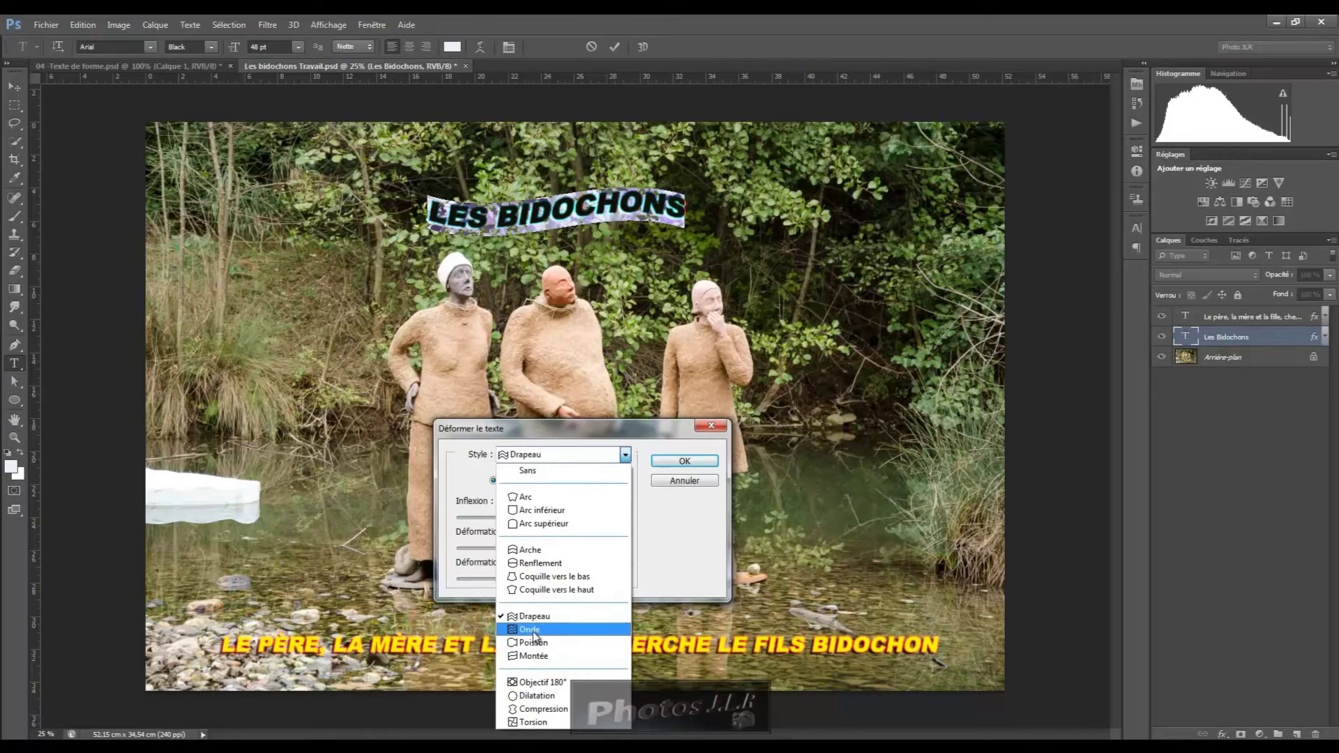
left_click(535, 631)
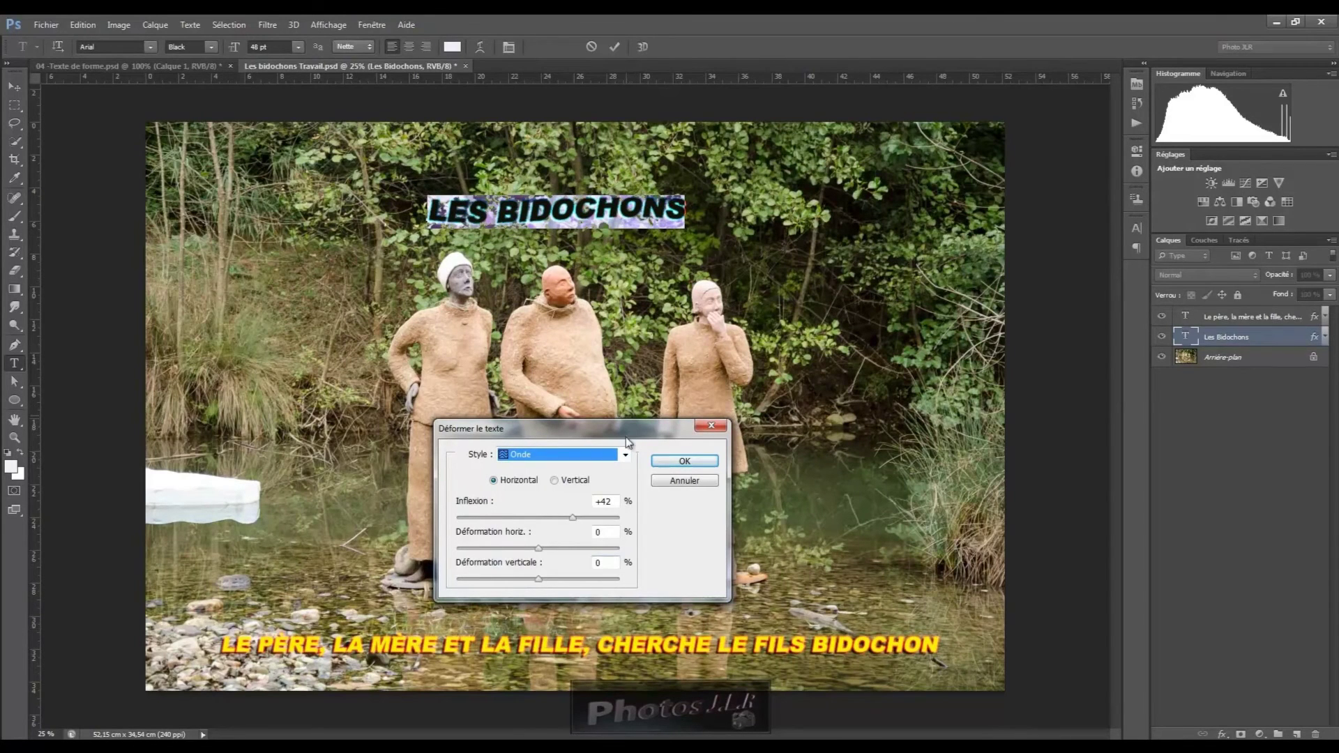
Try the Poisson warp on the title with bend +54 %, horizontal distortion +12 % and vertical distortion +1 %.
left_click(627, 457)
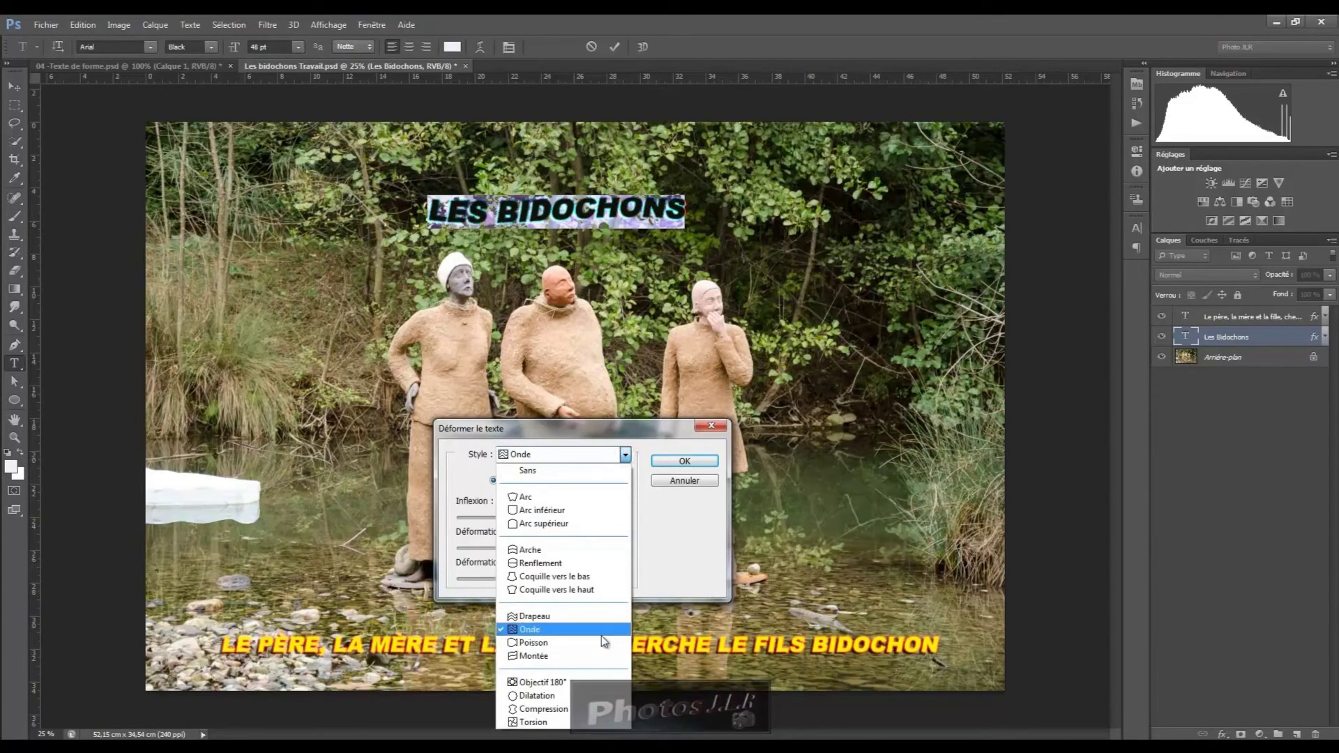
left_click(536, 642)
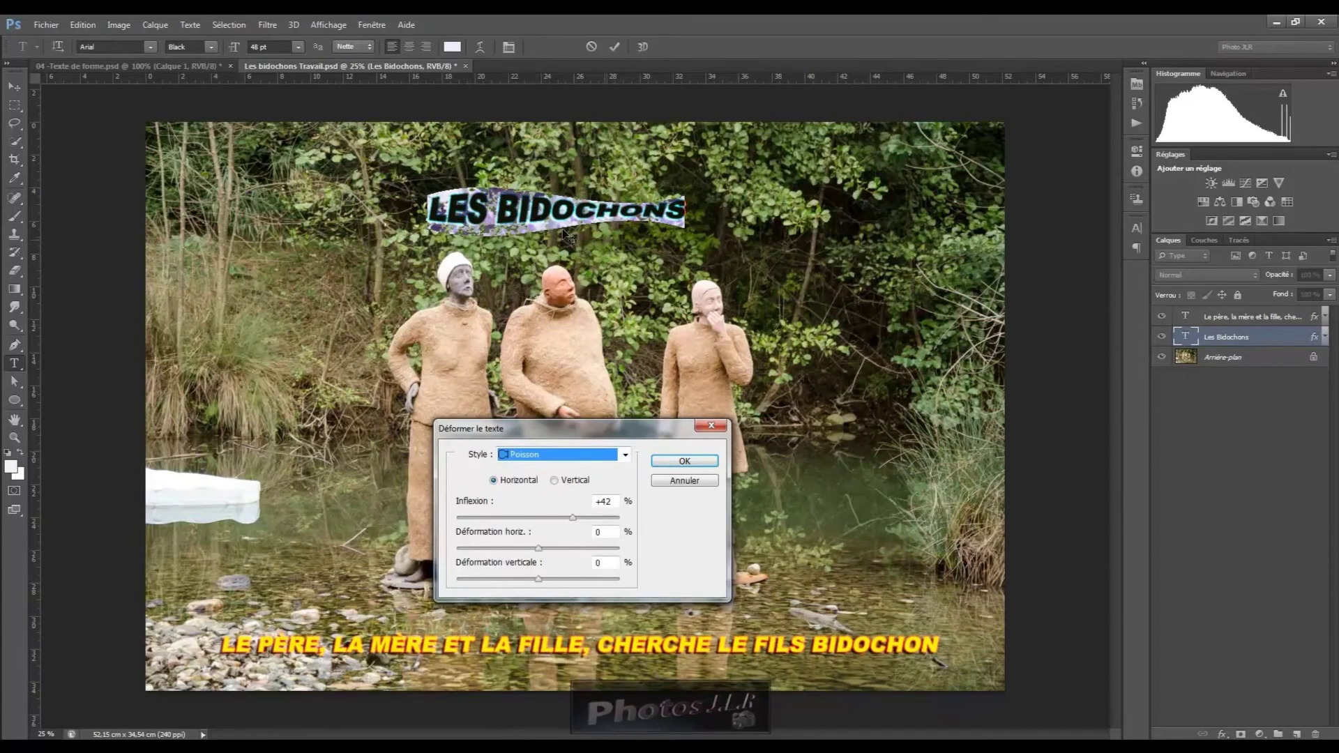
left_click_drag(570, 516, 538, 576)
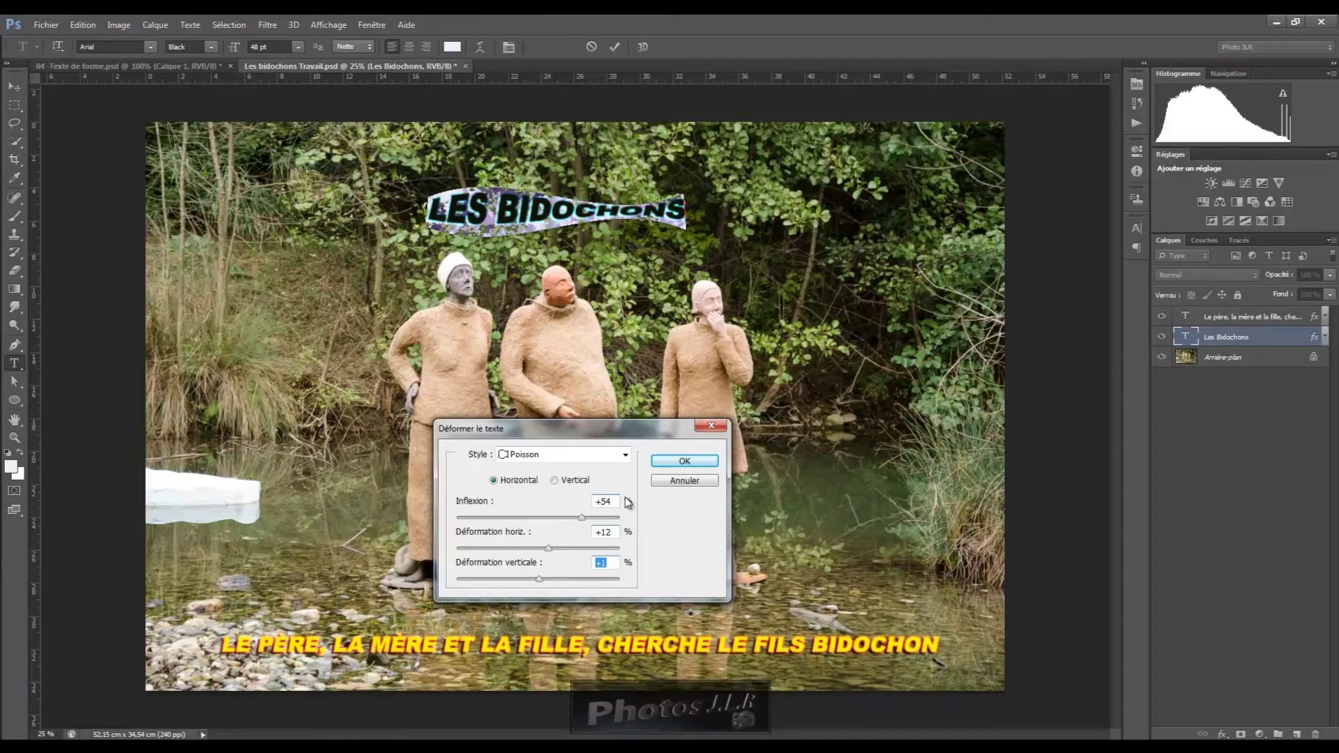
Try the Montée, Objectif 180°, Dilatation and Compression warp styles in turn on the title text.
left_click(625, 456)
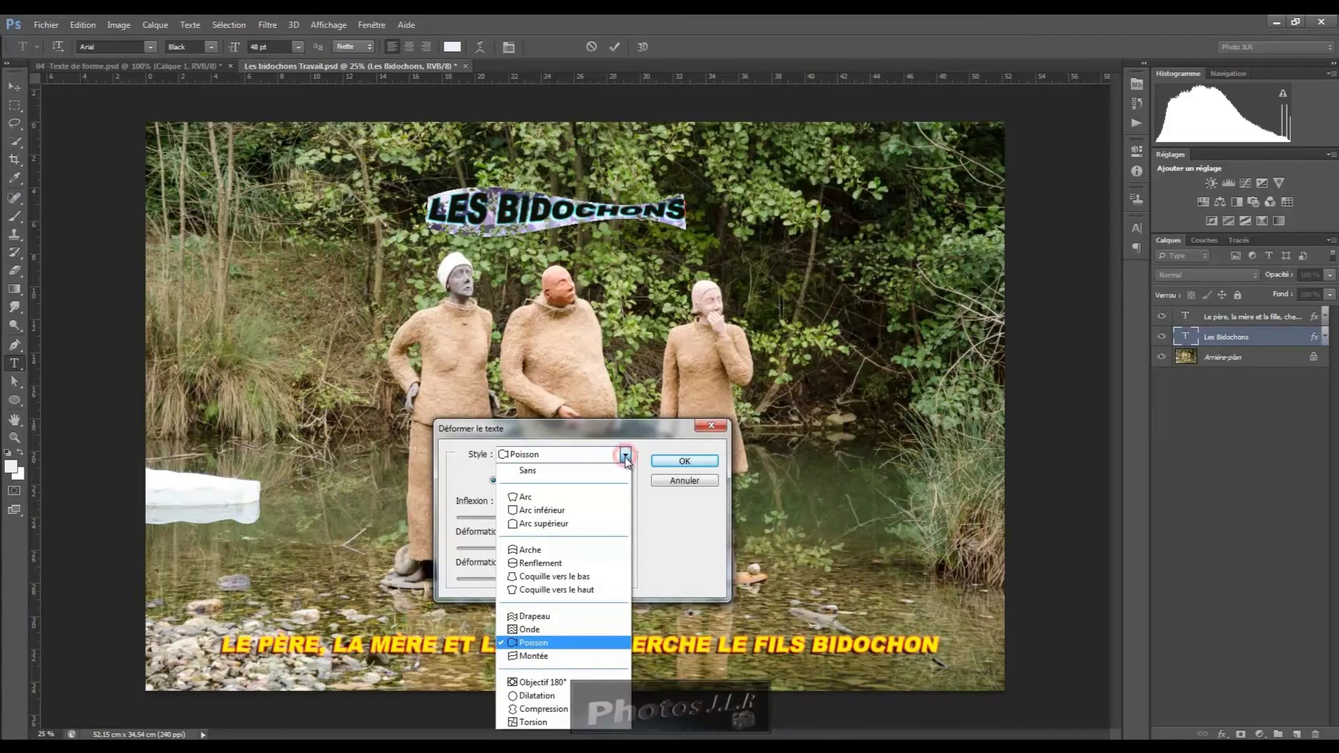
left_click(530, 656)
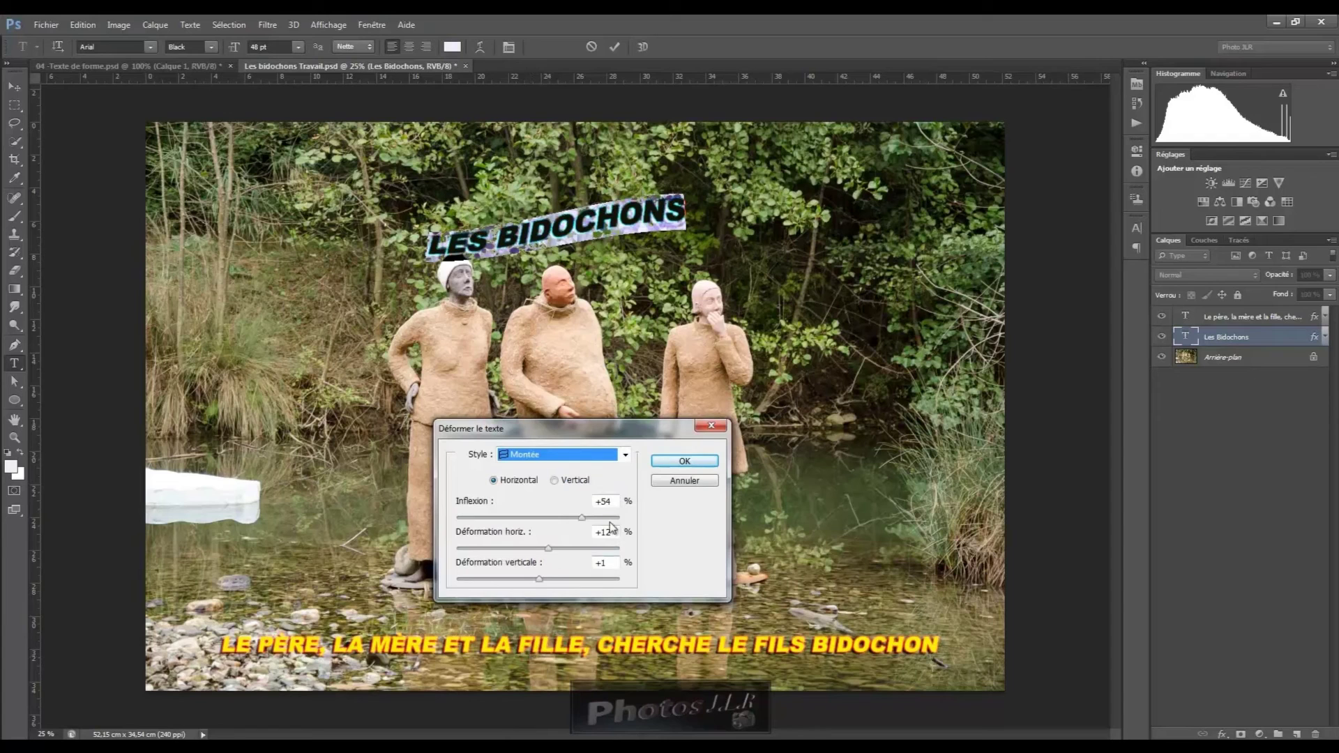
left_click(625, 455)
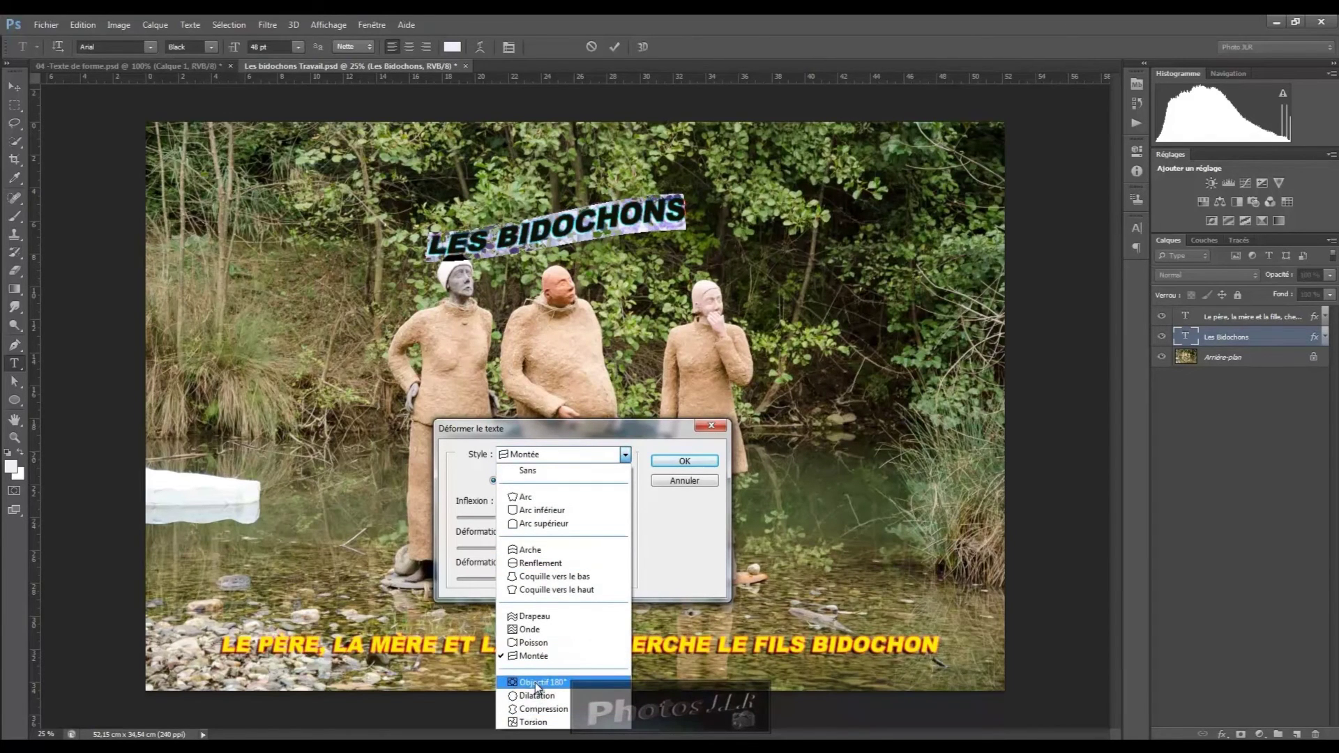
left_click(534, 682)
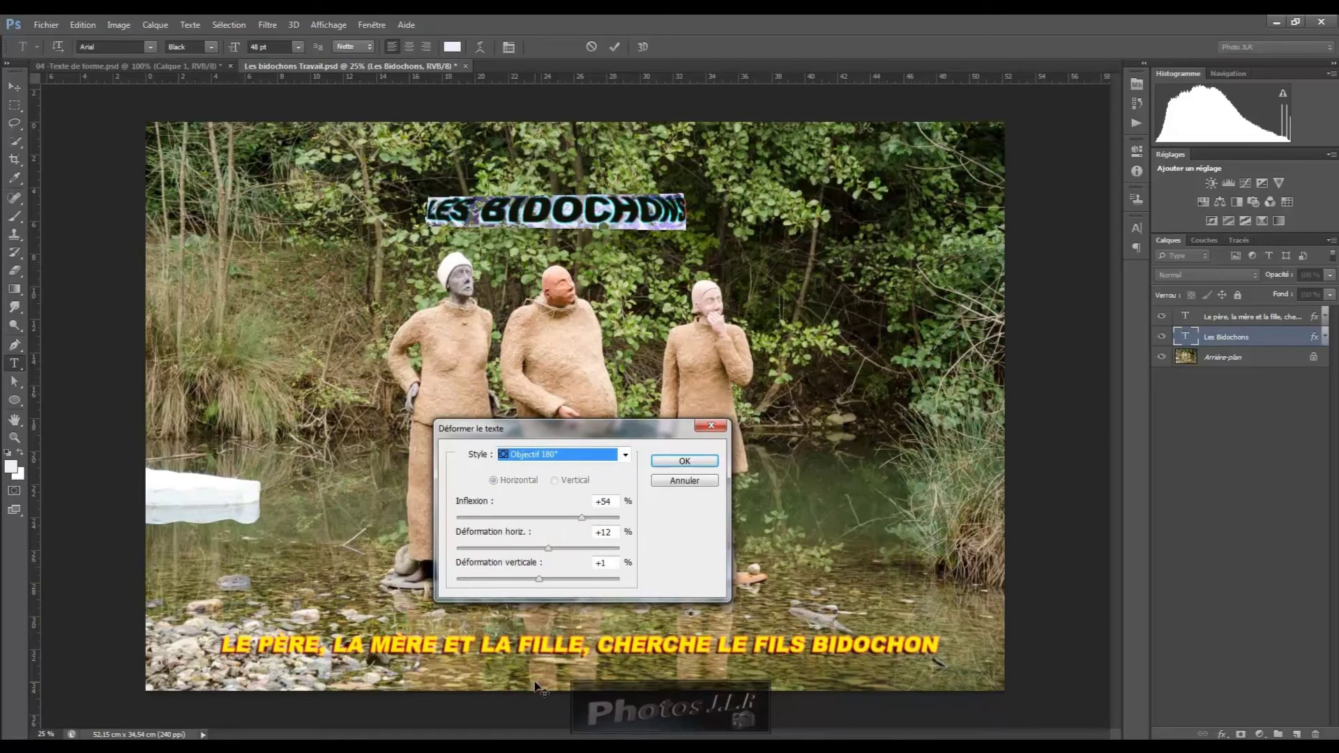
left_click(626, 457)
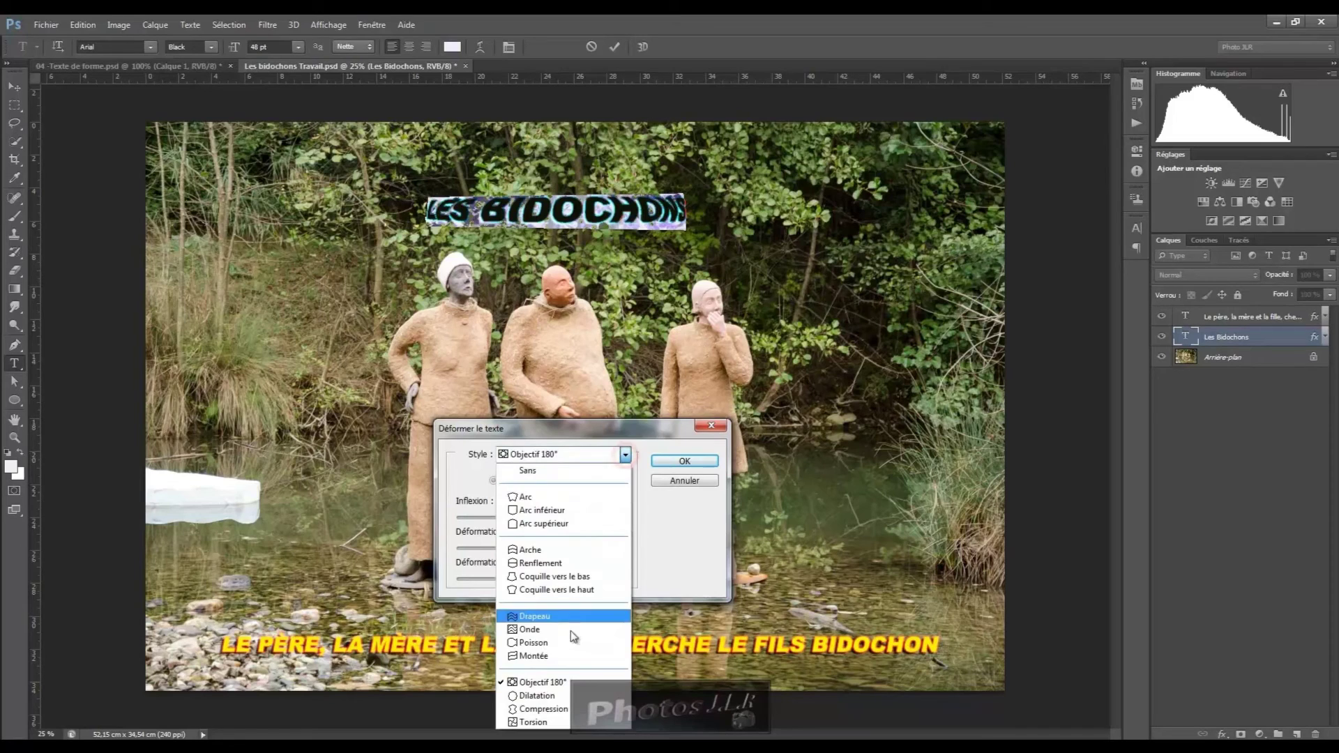
left_click(542, 697)
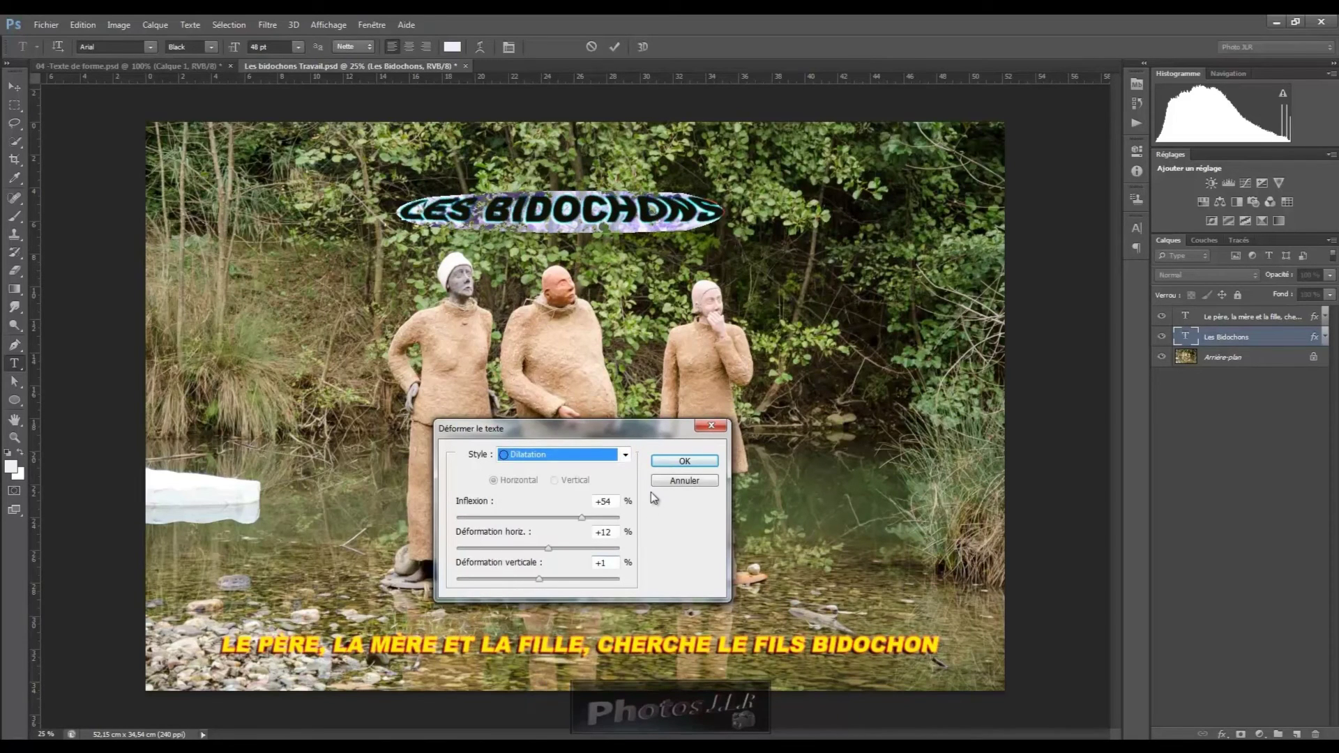
left_click(626, 456)
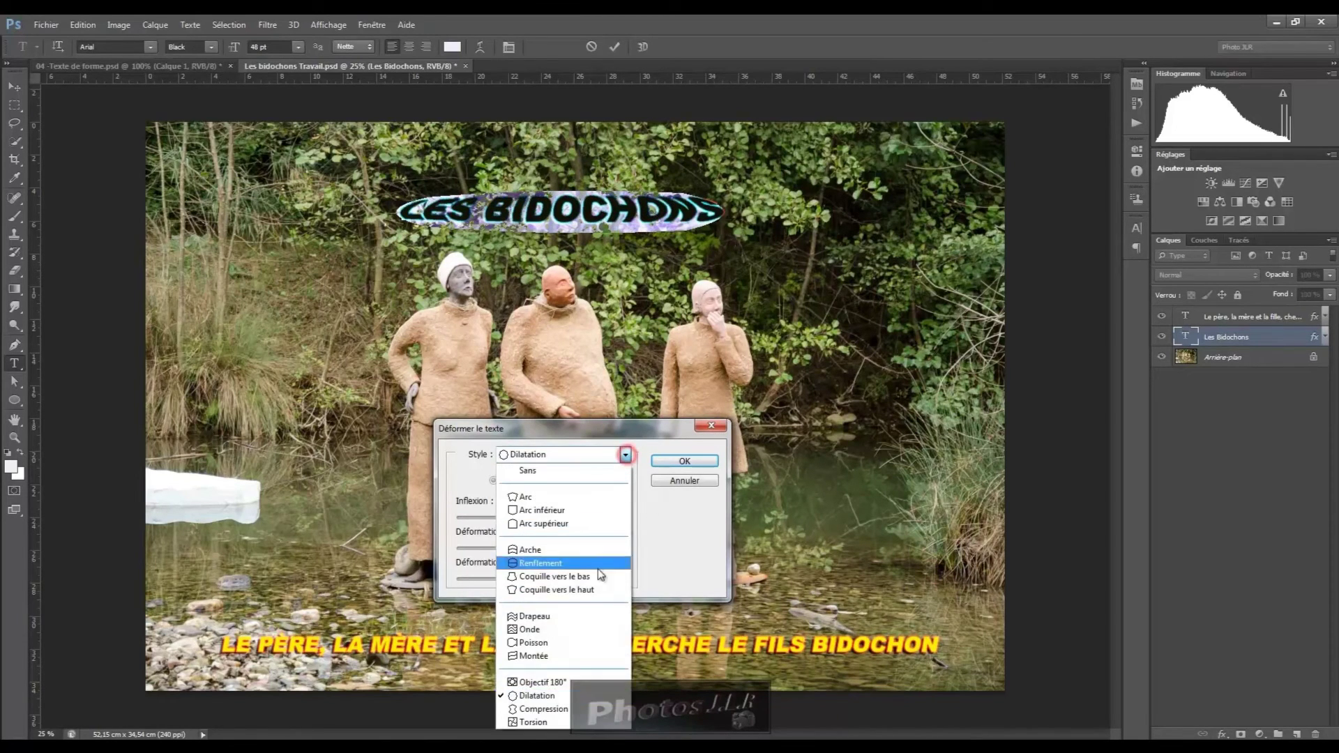
left_click(550, 709)
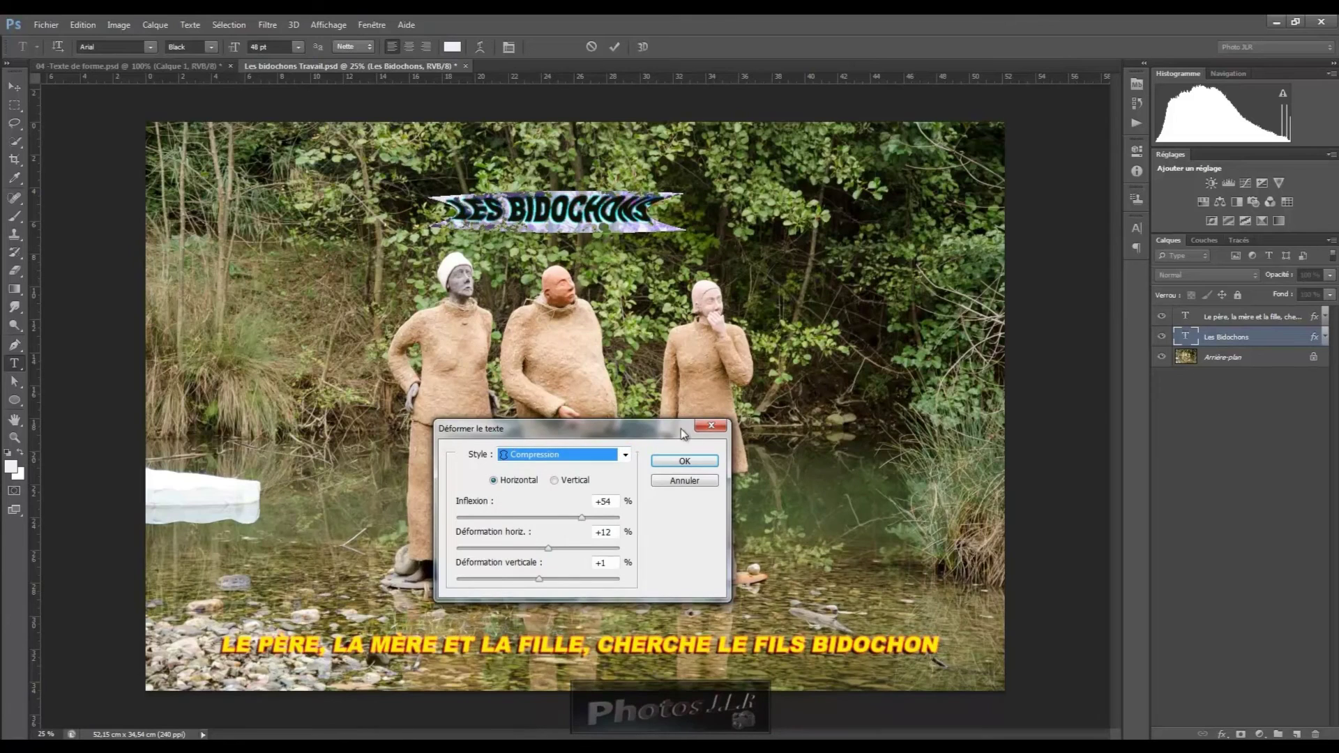
Try a Torsion warp with horizontal distortion -19 % on the title, discard the text warp and leave text editing.
left_click(624, 459)
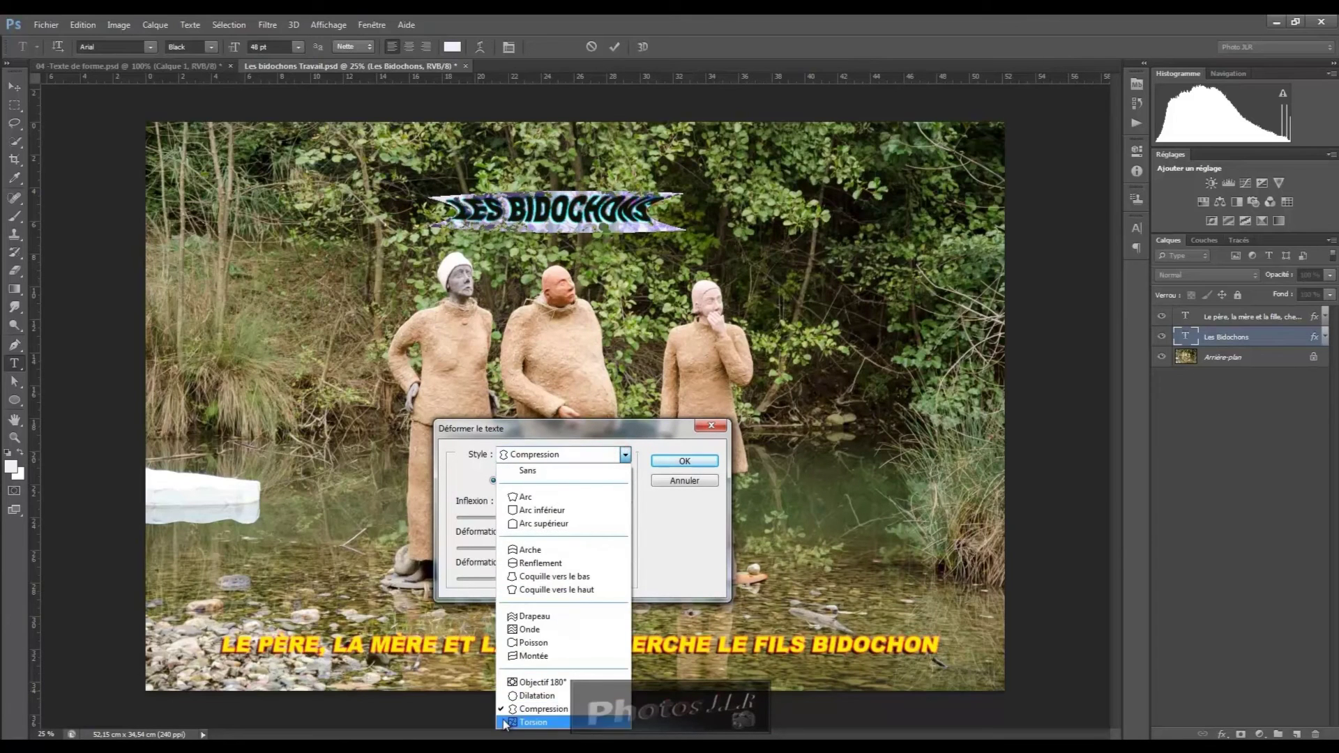
left_click(526, 723)
left_click_drag(548, 548, 521, 547)
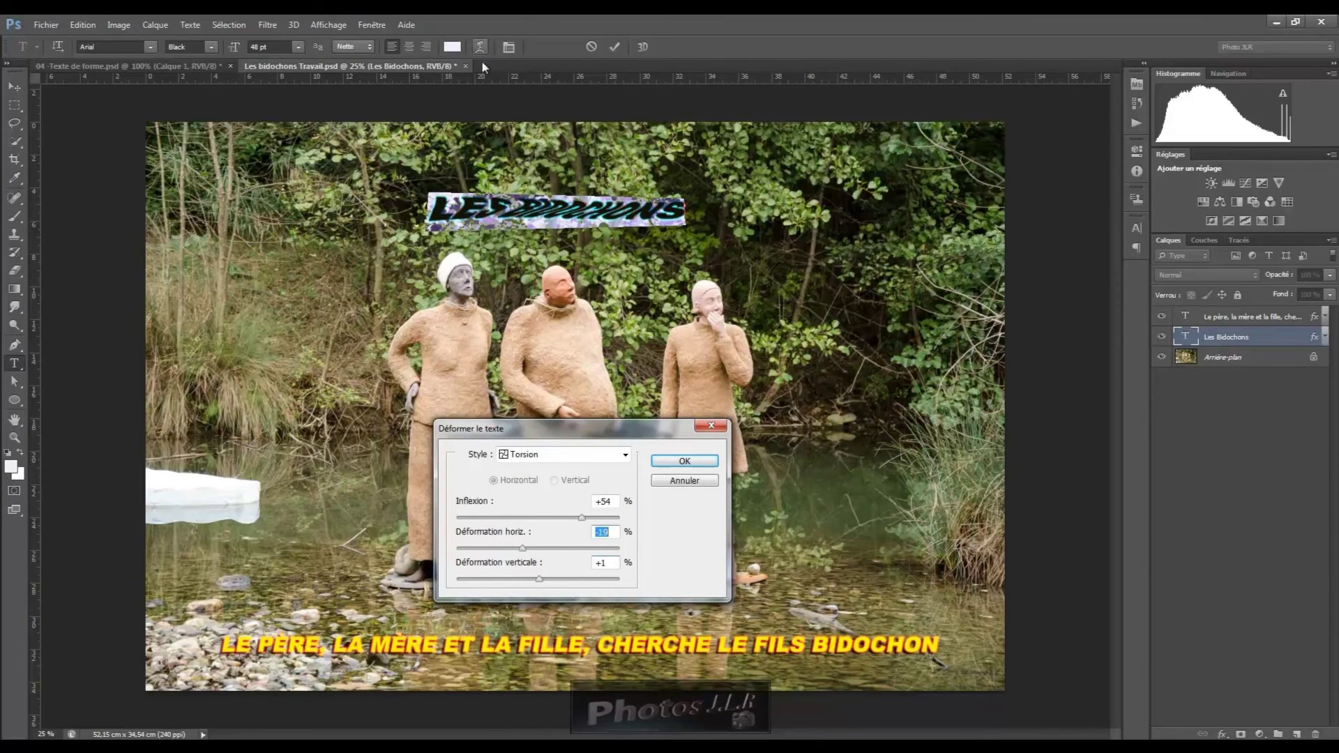
left_click(685, 481)
left_click(15, 86)
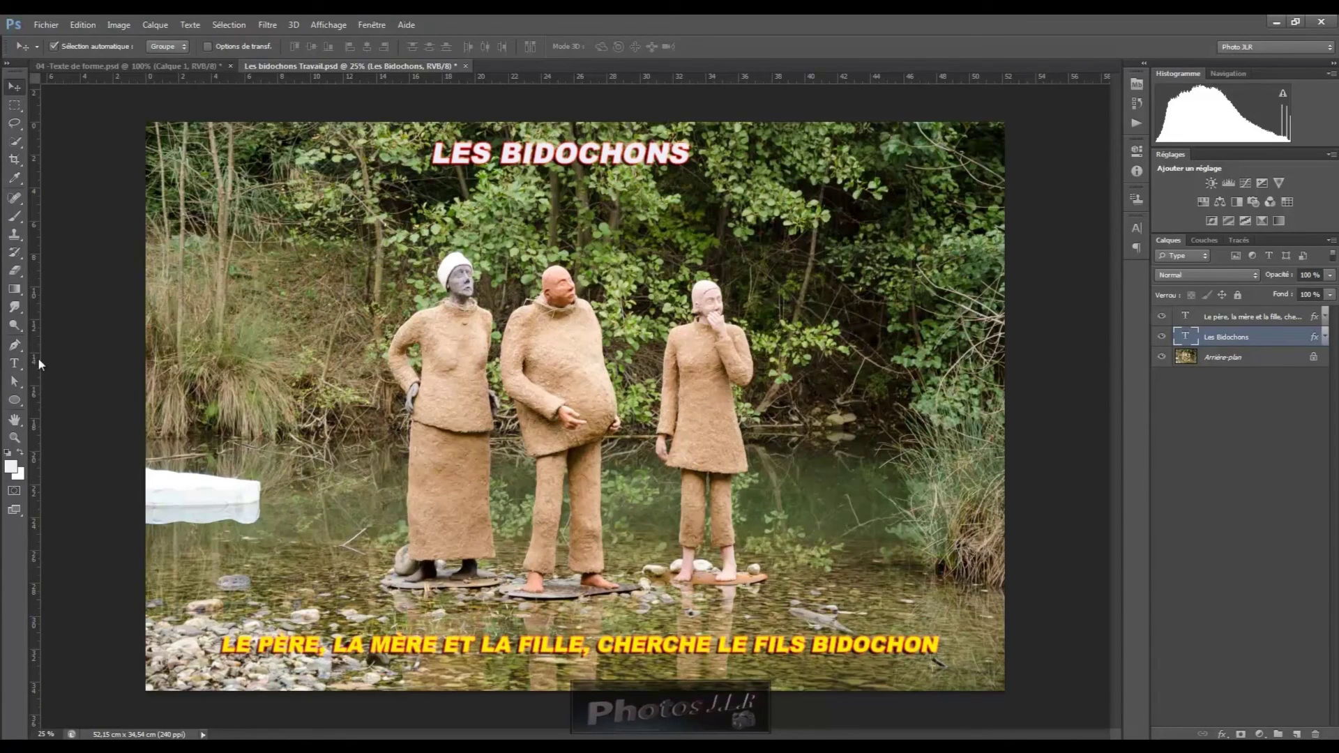
Draw an open curved Pen path arching over the three statues, from the left bank to the water at the right.
left_click(13, 344)
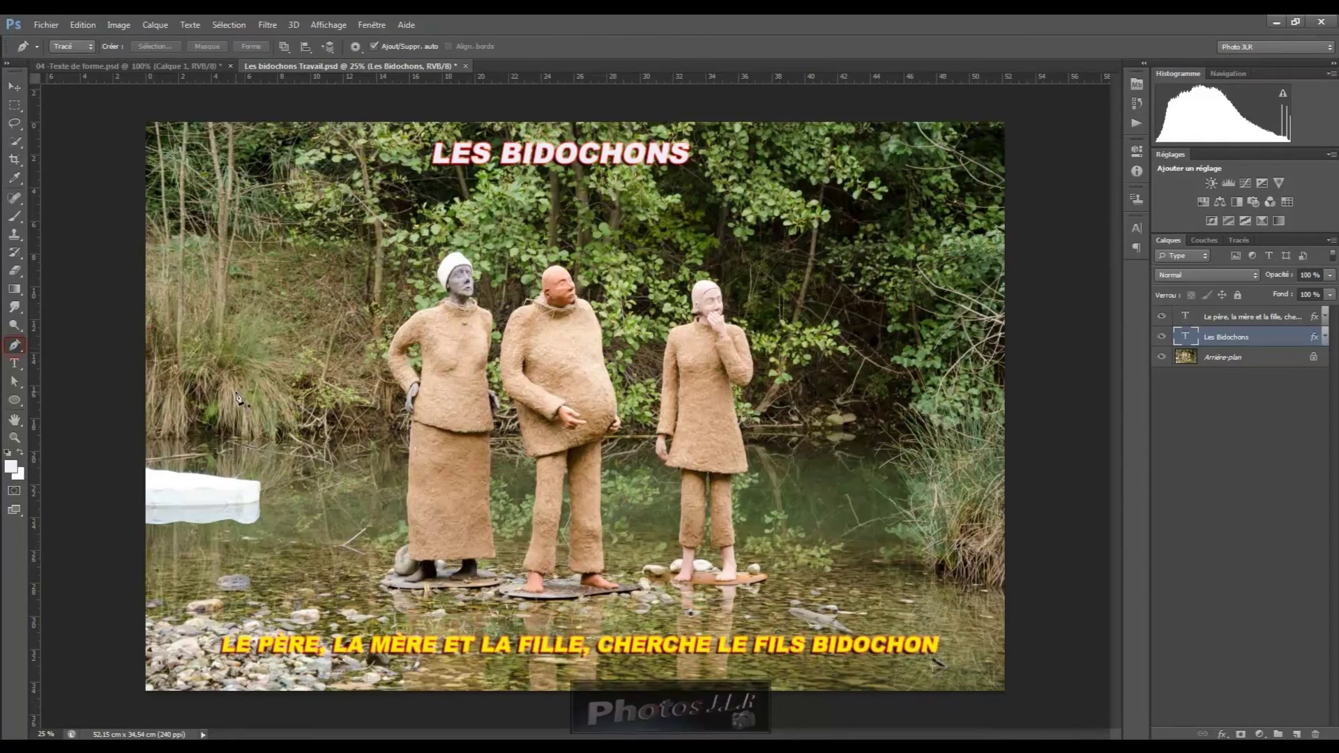
left_click(183, 443)
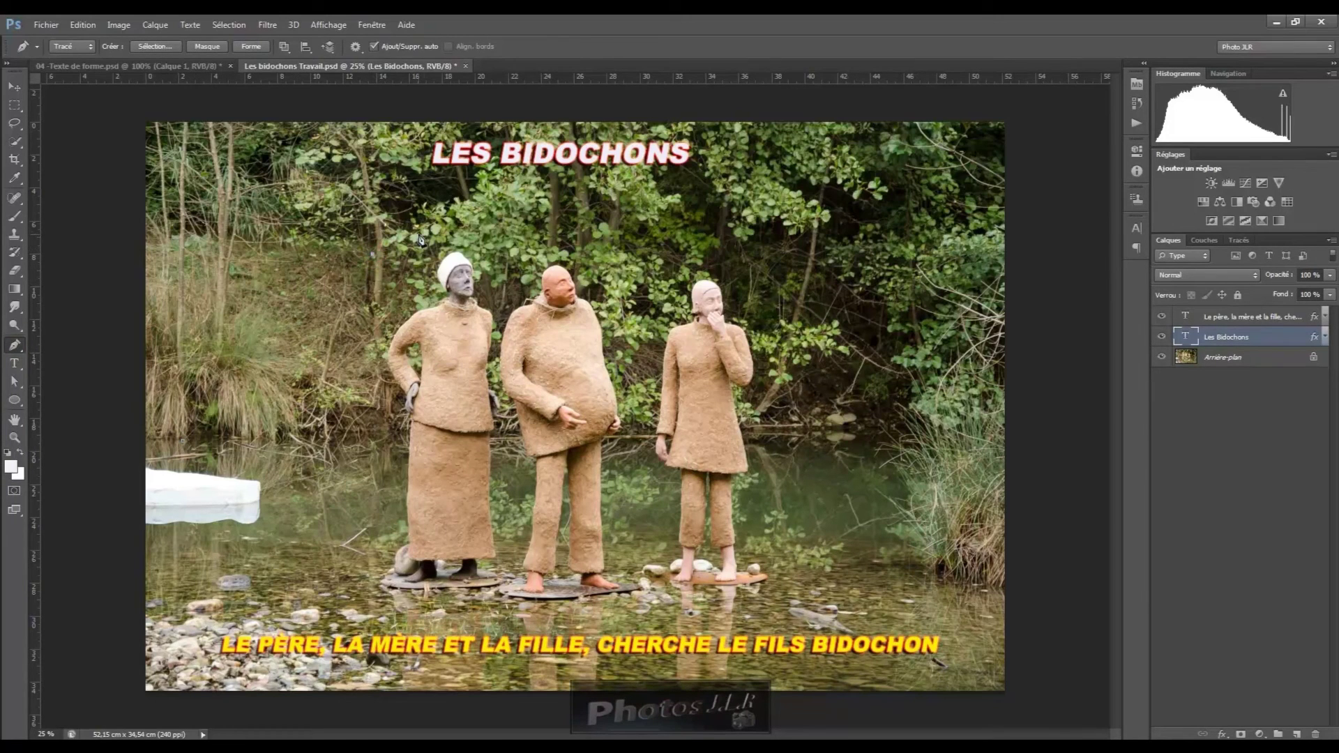
left_click(674, 225)
left_click(789, 263)
left_click(925, 543)
Start a text on the arched path above the left statue and paste the copied caption LE PÈRE, LA MÈRE ET LA FILLE, CHERCHE LE FILS BIDOCHON.
left_click(14, 365)
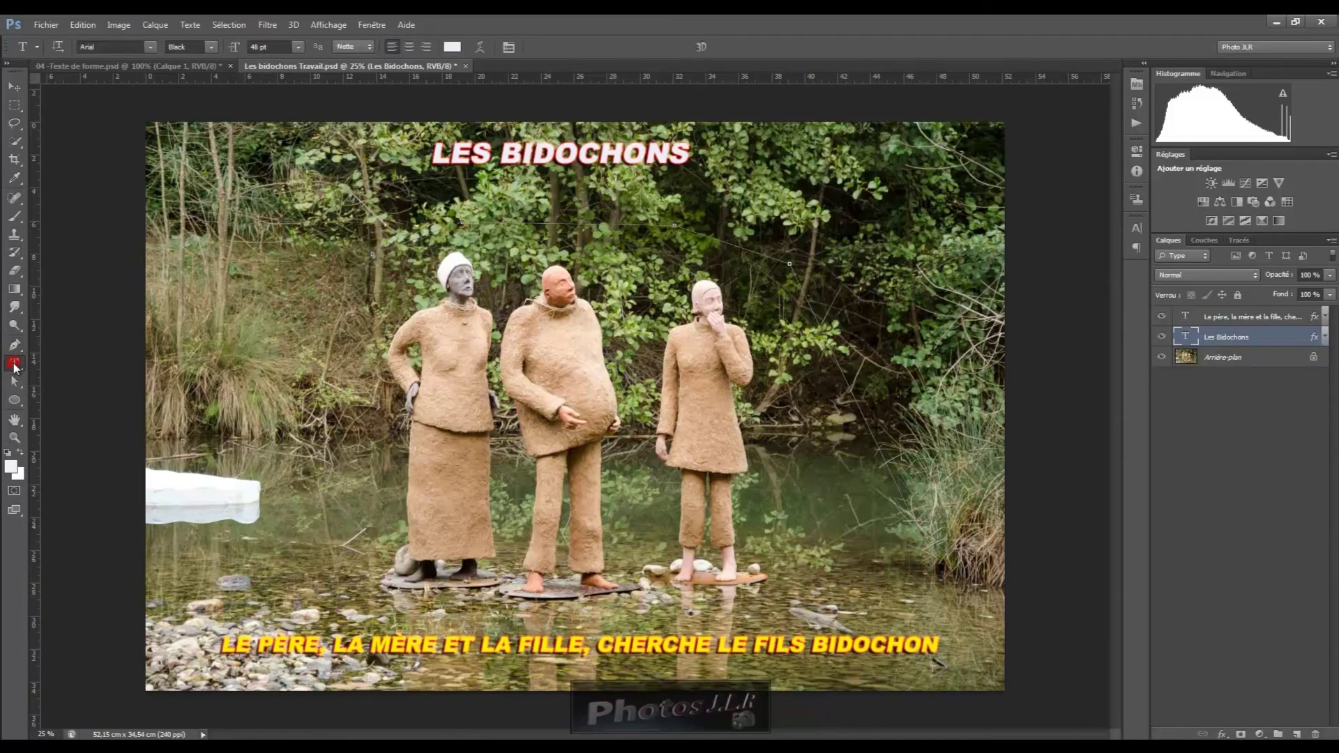
left_click(343, 281)
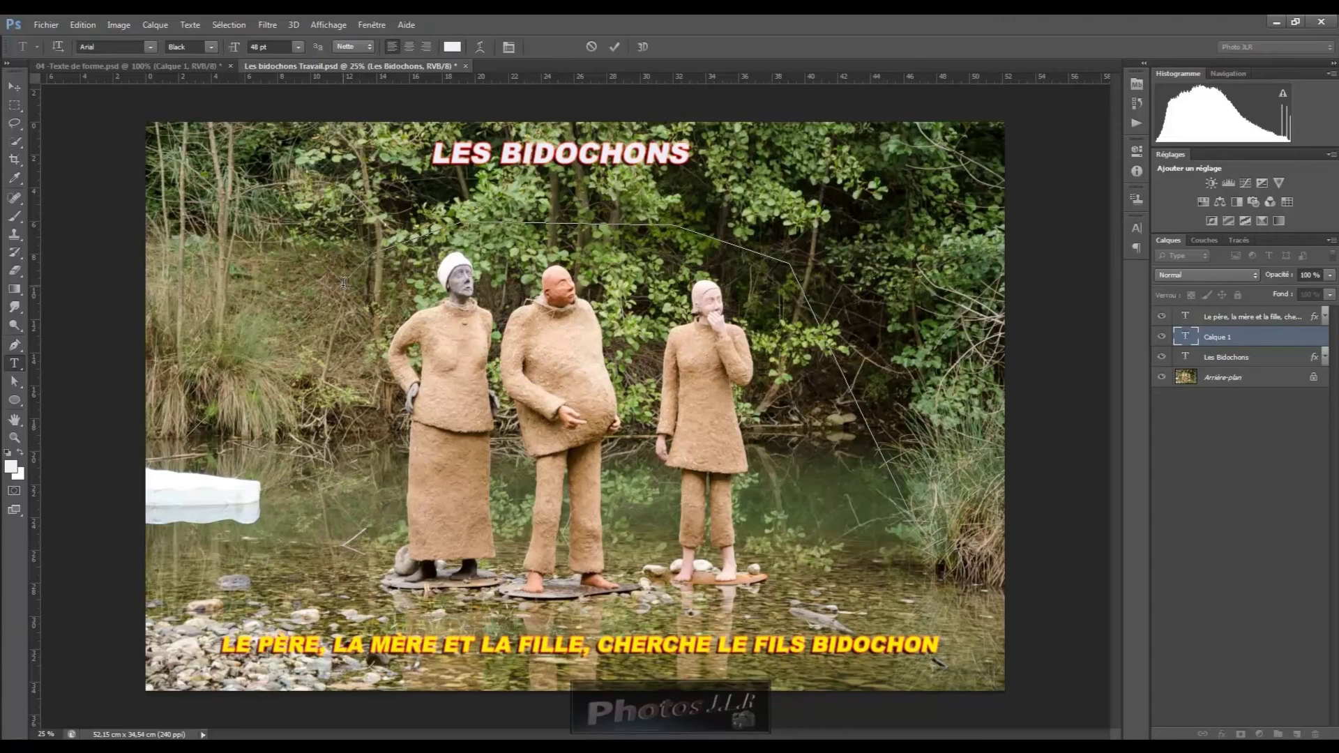
right_click(342, 283)
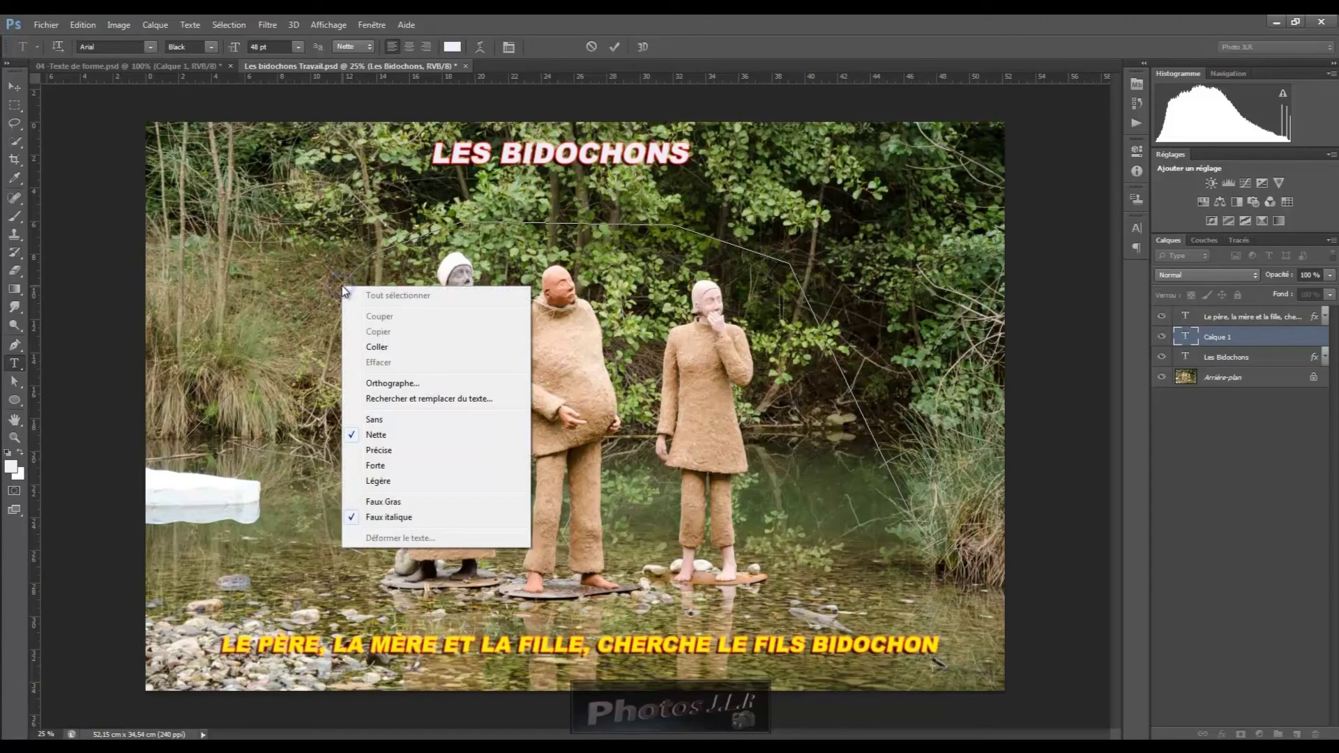
left_click(377, 347)
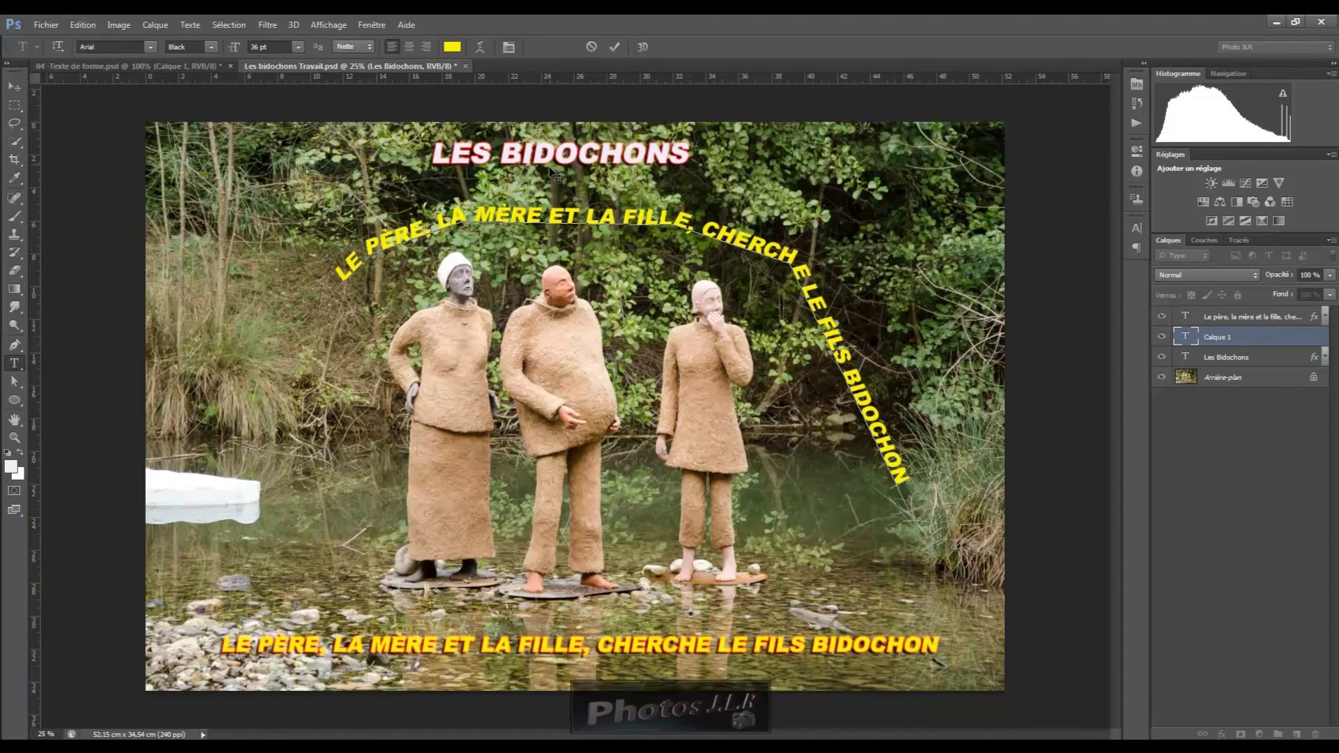
key("ctrl")
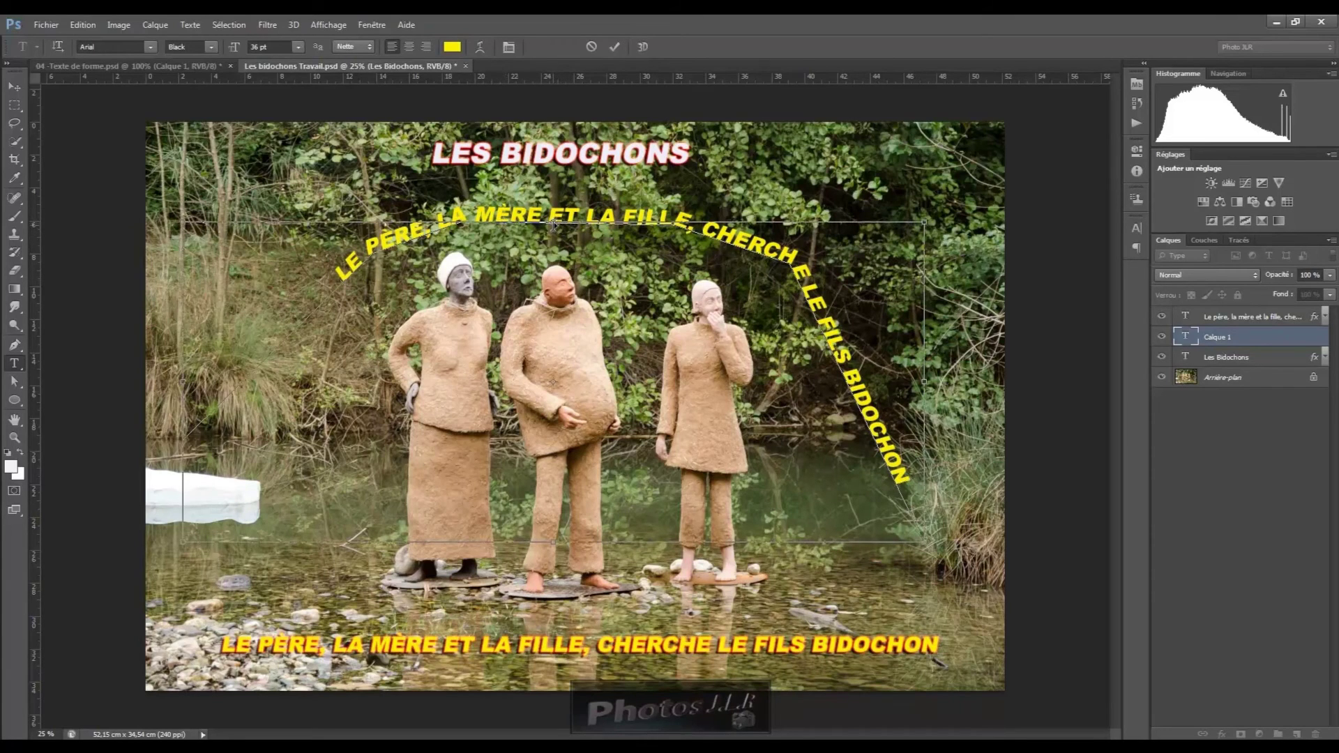
Reposition the arched caption along its path and stretch its bounding frame on both sides to a text size of 37,25 pt.
left_click_drag(549, 223, 190, 326)
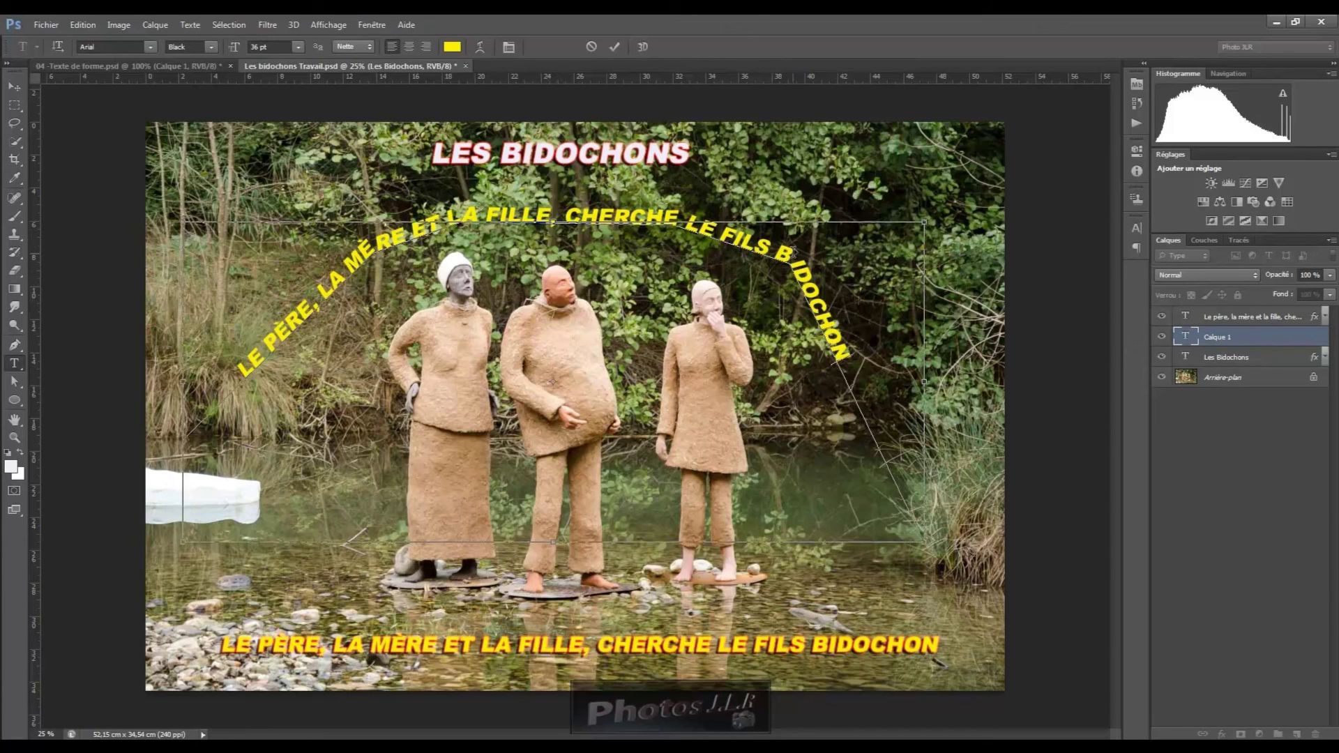
left_click_drag(924, 541, 962, 546)
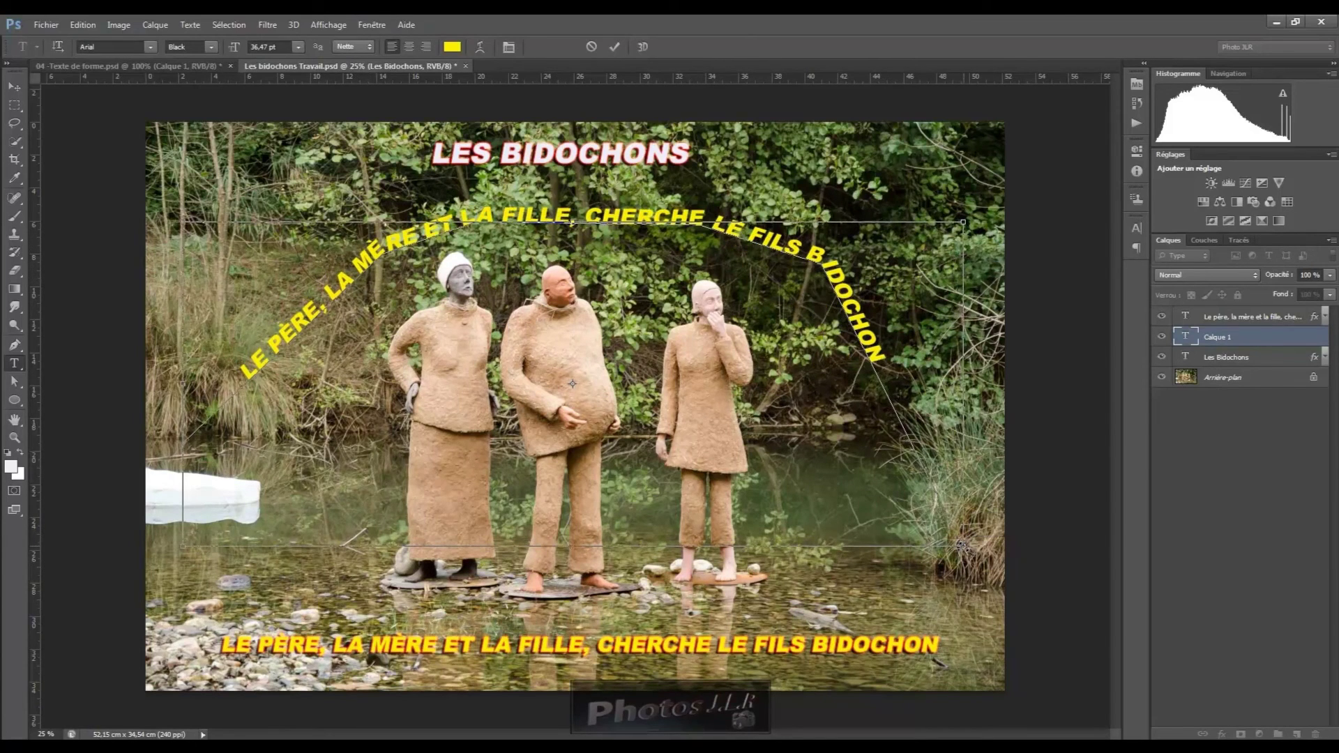
left_click_drag(183, 546, 162, 554)
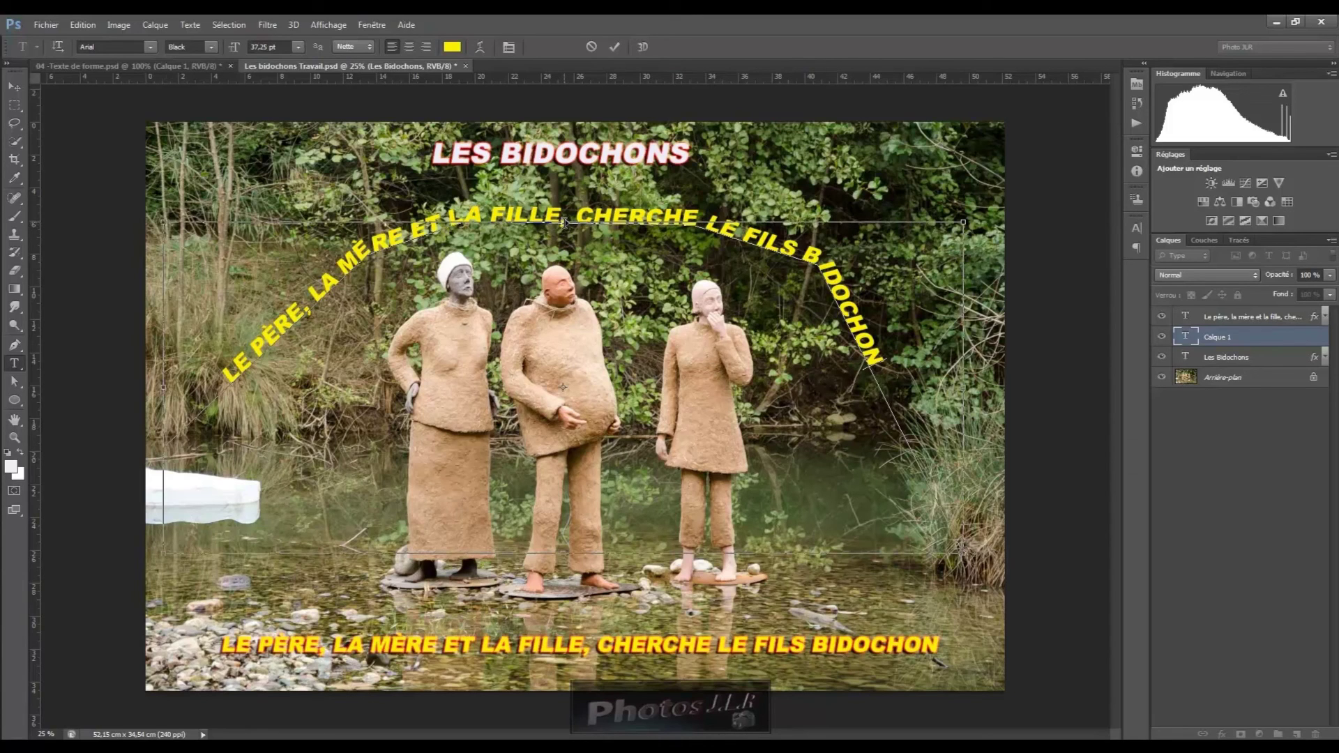
left_click_drag(564, 222, 270, 309)
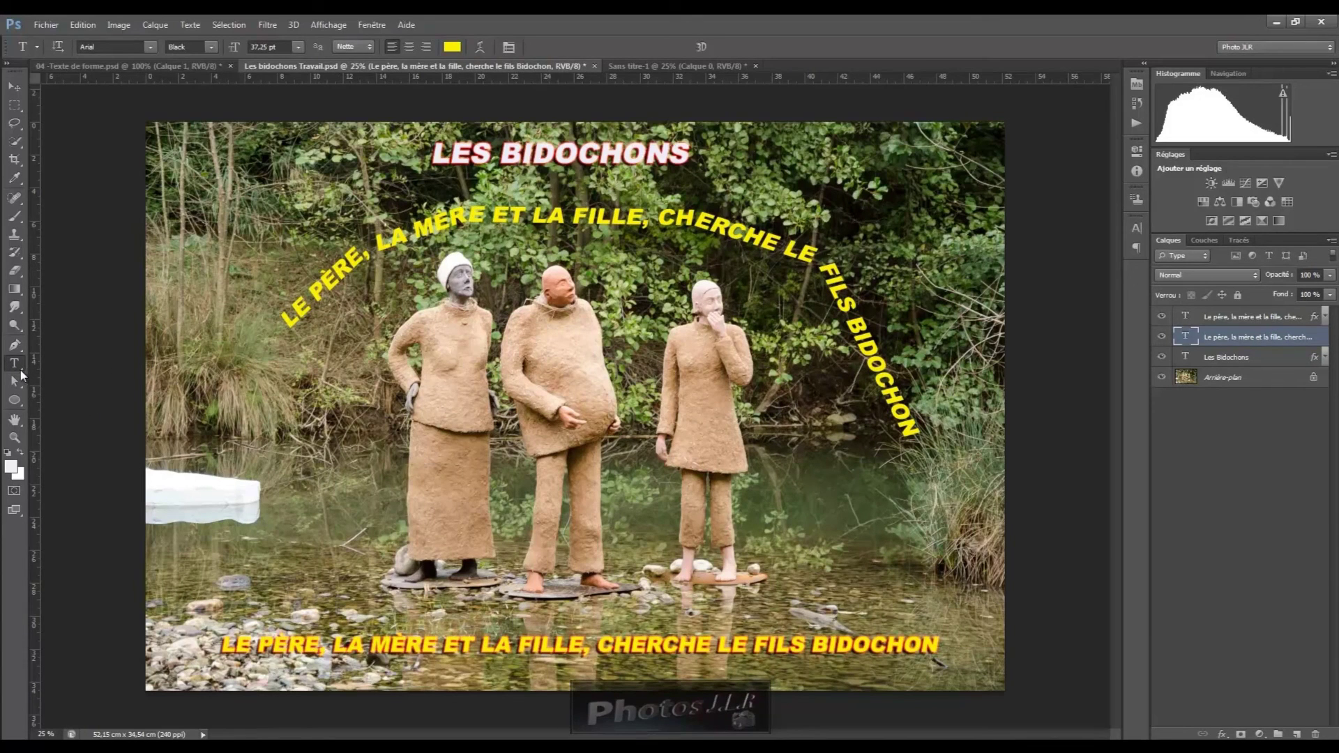
Create a horizontal type mask reading BIDOCHON at 48 pt on the Arrière-plan layer, on the bank beside the leftmost statue.
right_click(22, 373)
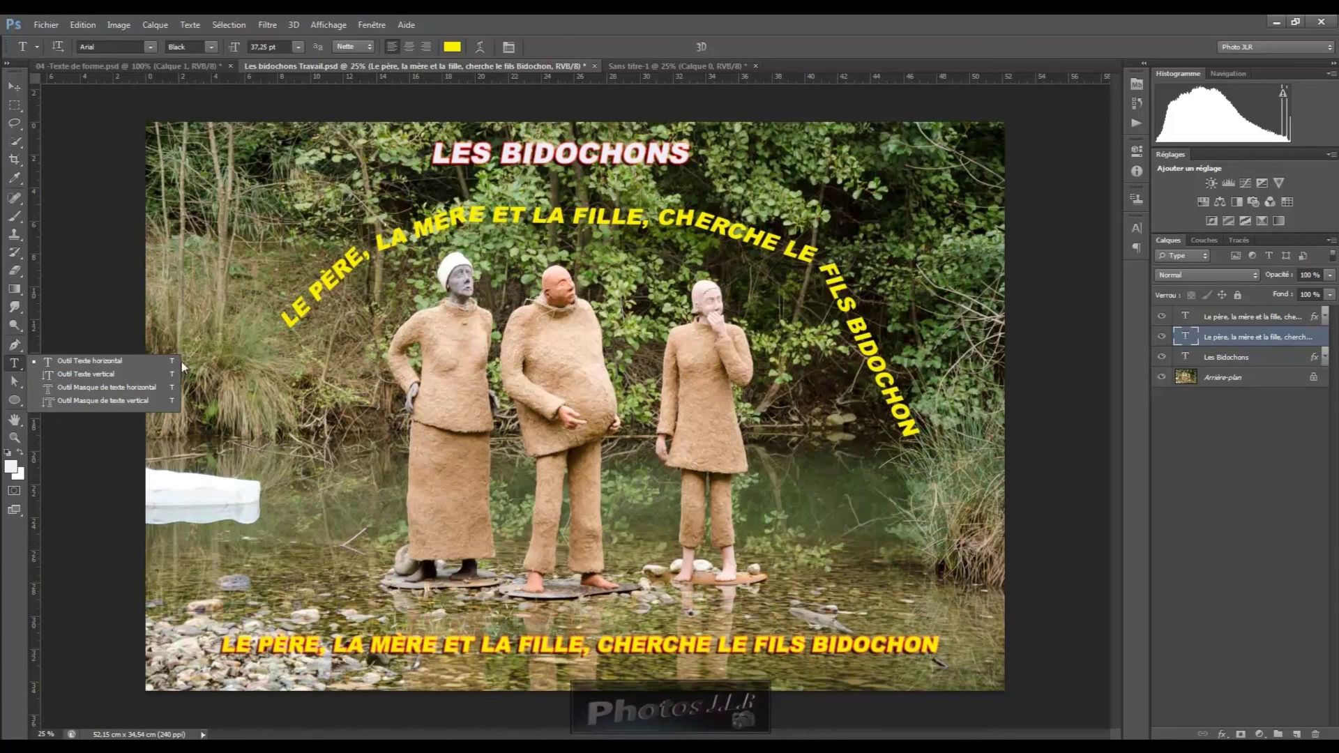
left_click(70, 387)
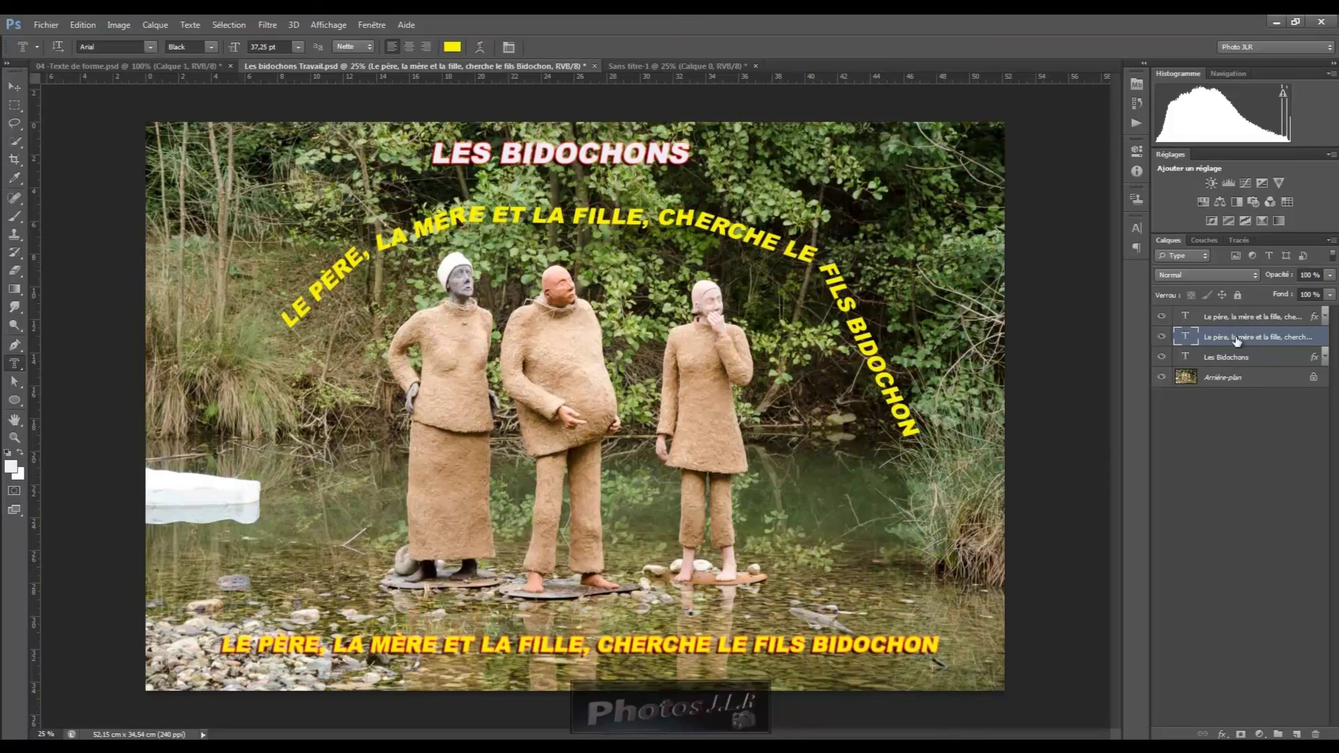
left_click(1251, 380)
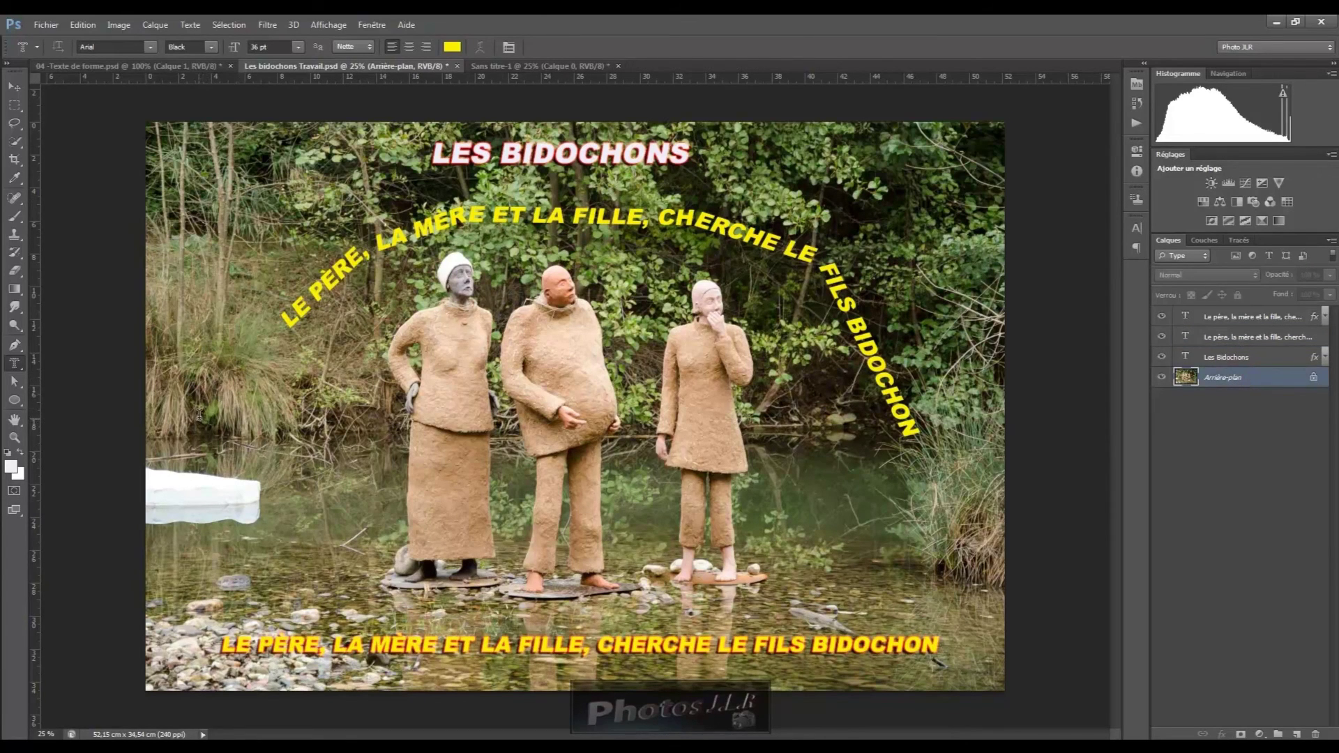
left_click(298, 45)
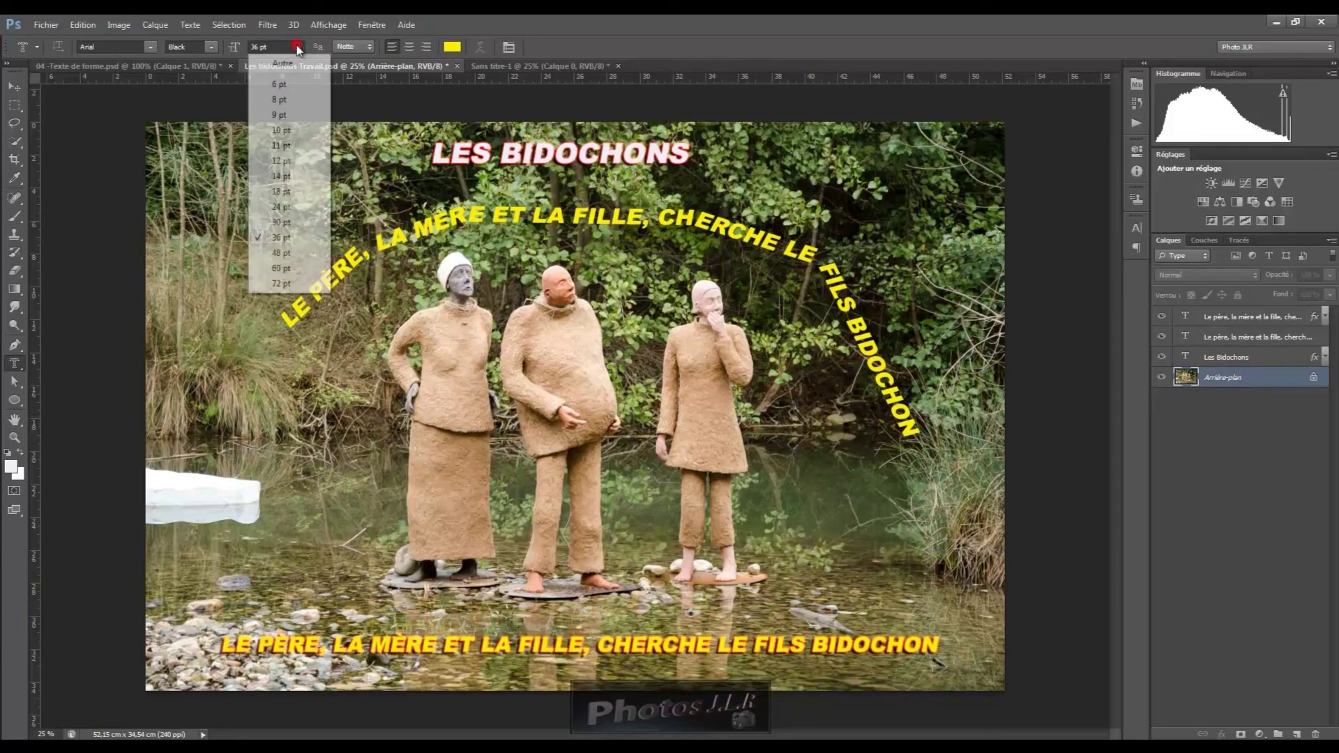
left_click(280, 251)
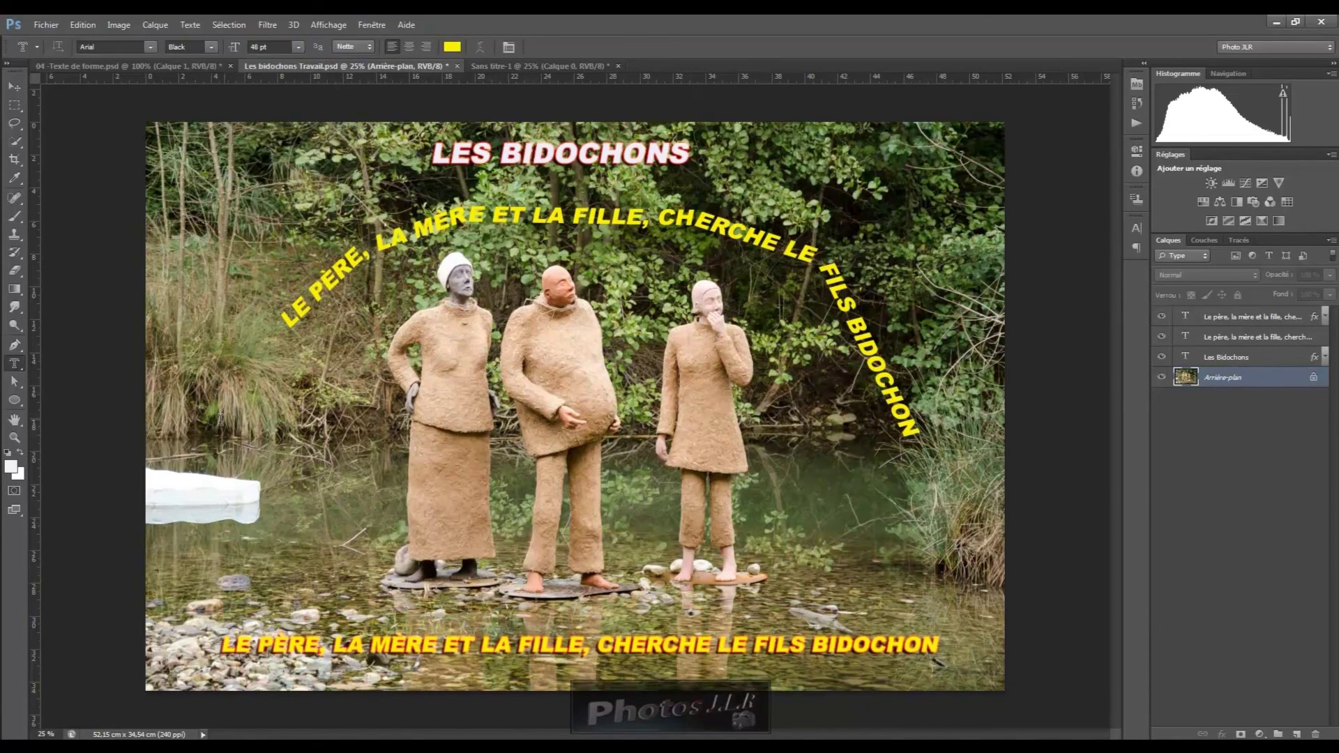
left_click(178, 429)
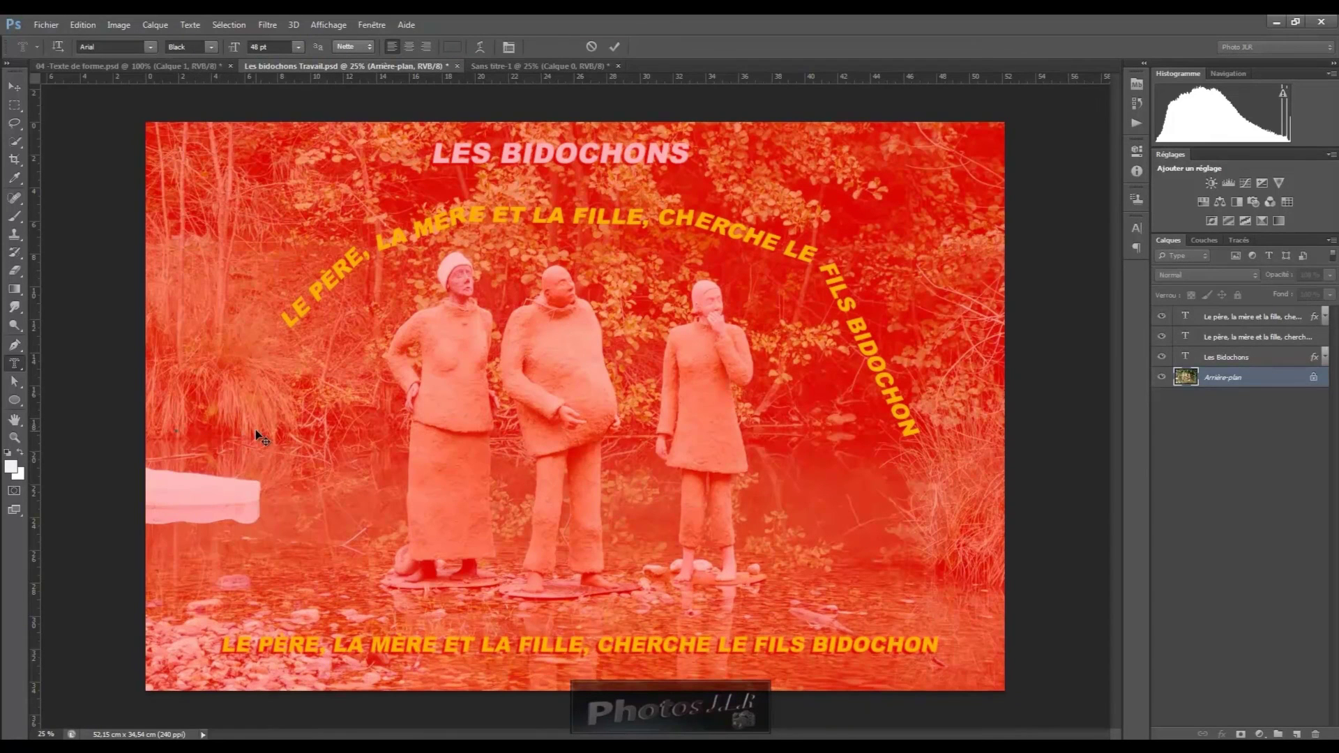
type("BIDOCHON")
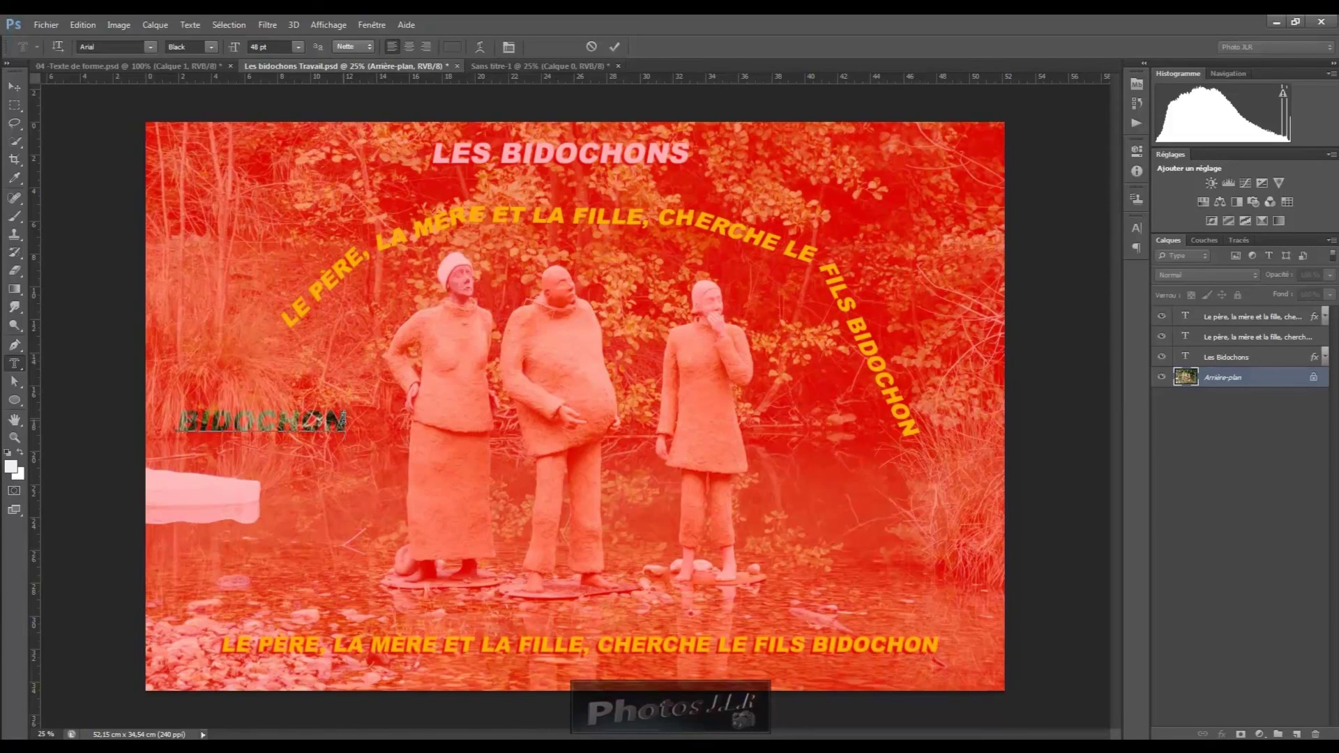
Try erasing the background inside the BIDOCHON selection and revert the history to the Masque de texte state.
left_click(15, 270)
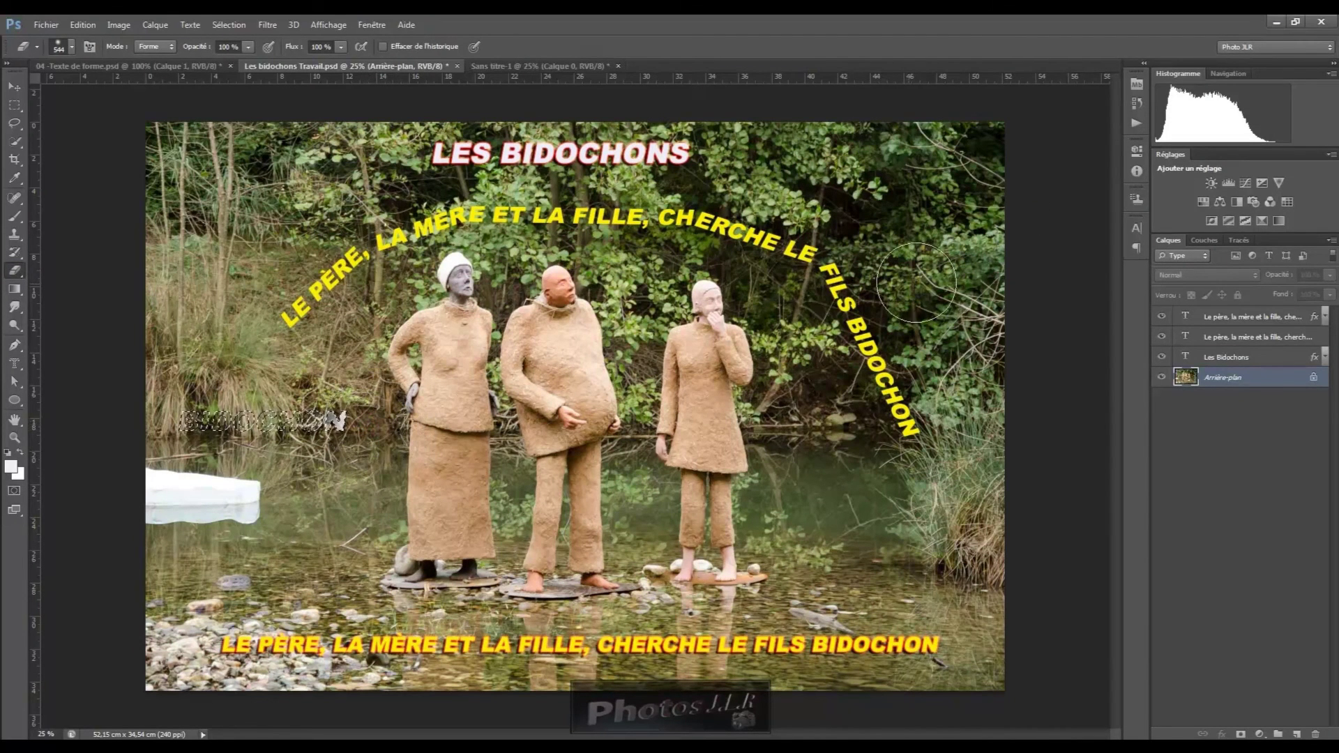
left_click(1137, 103)
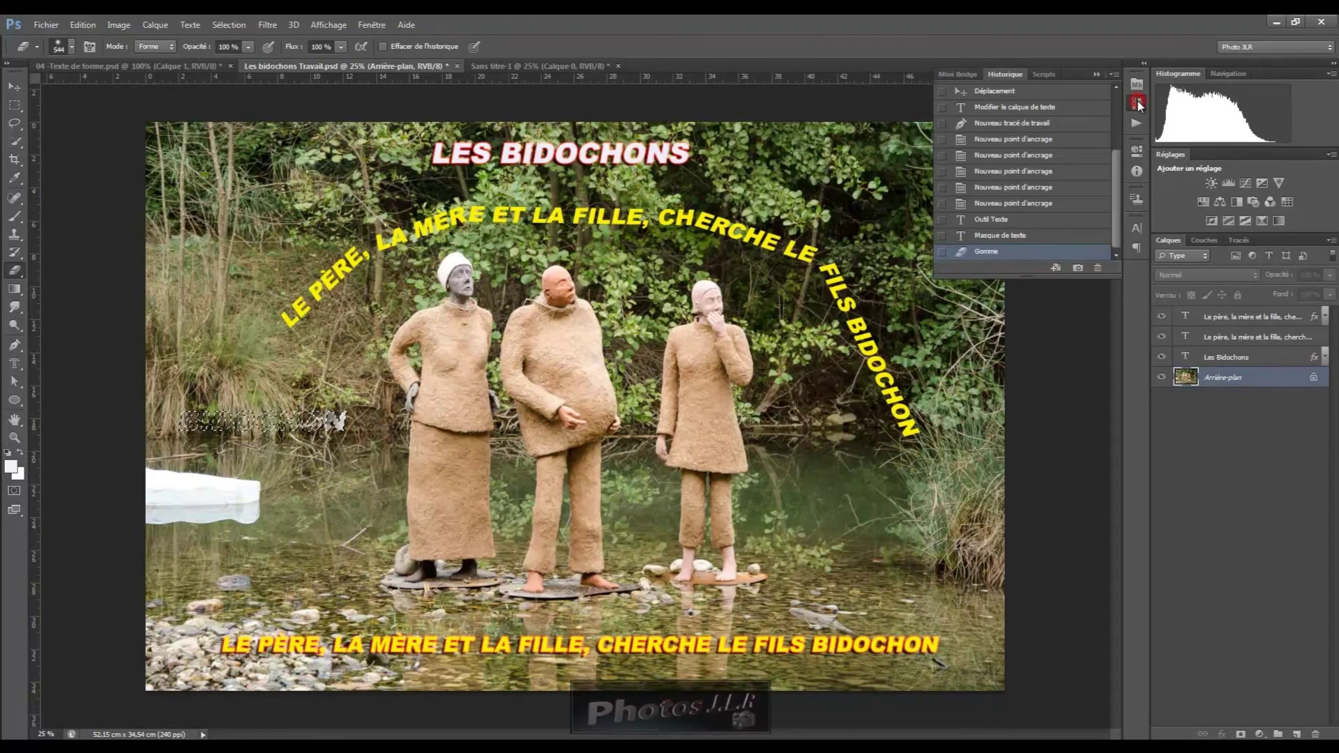
left_click(997, 237)
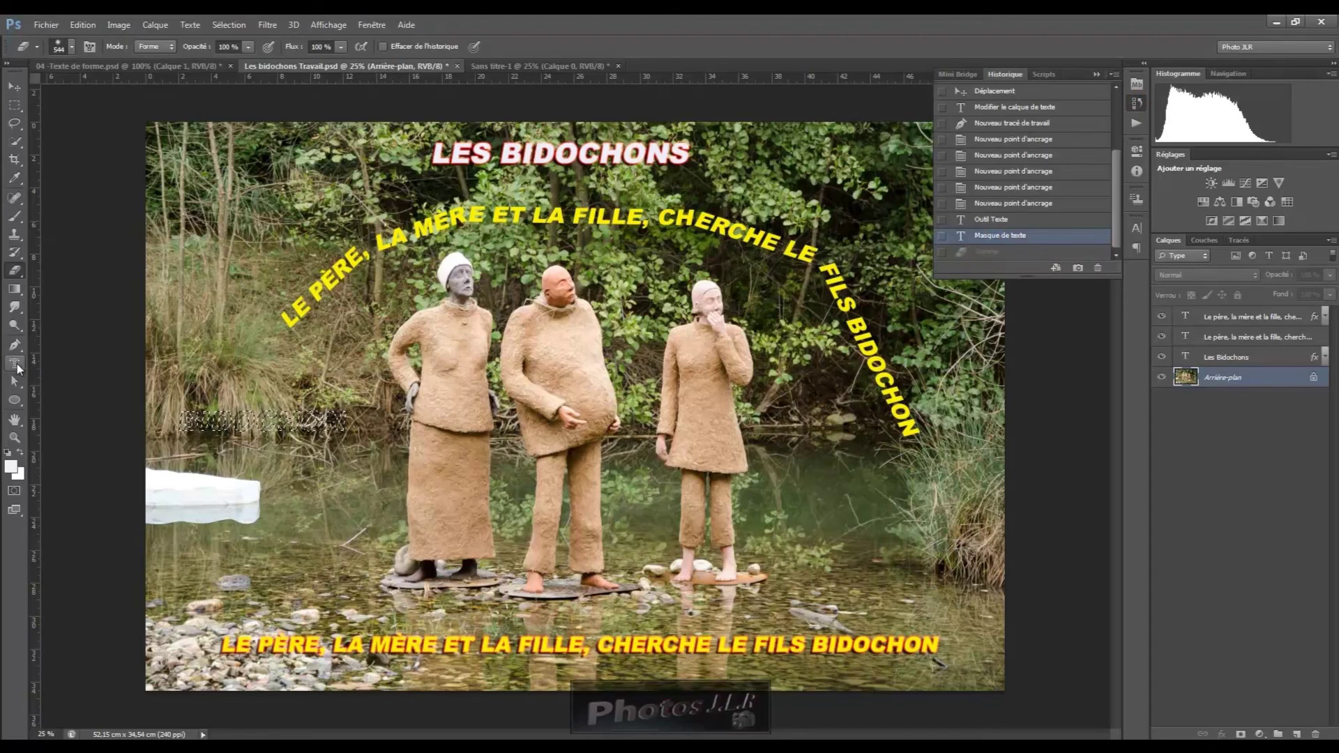
Invert the BIDOCHON selection and erase the background around the letters with the 544 px soft Eraser.
left_click(14, 363)
right_click(229, 427)
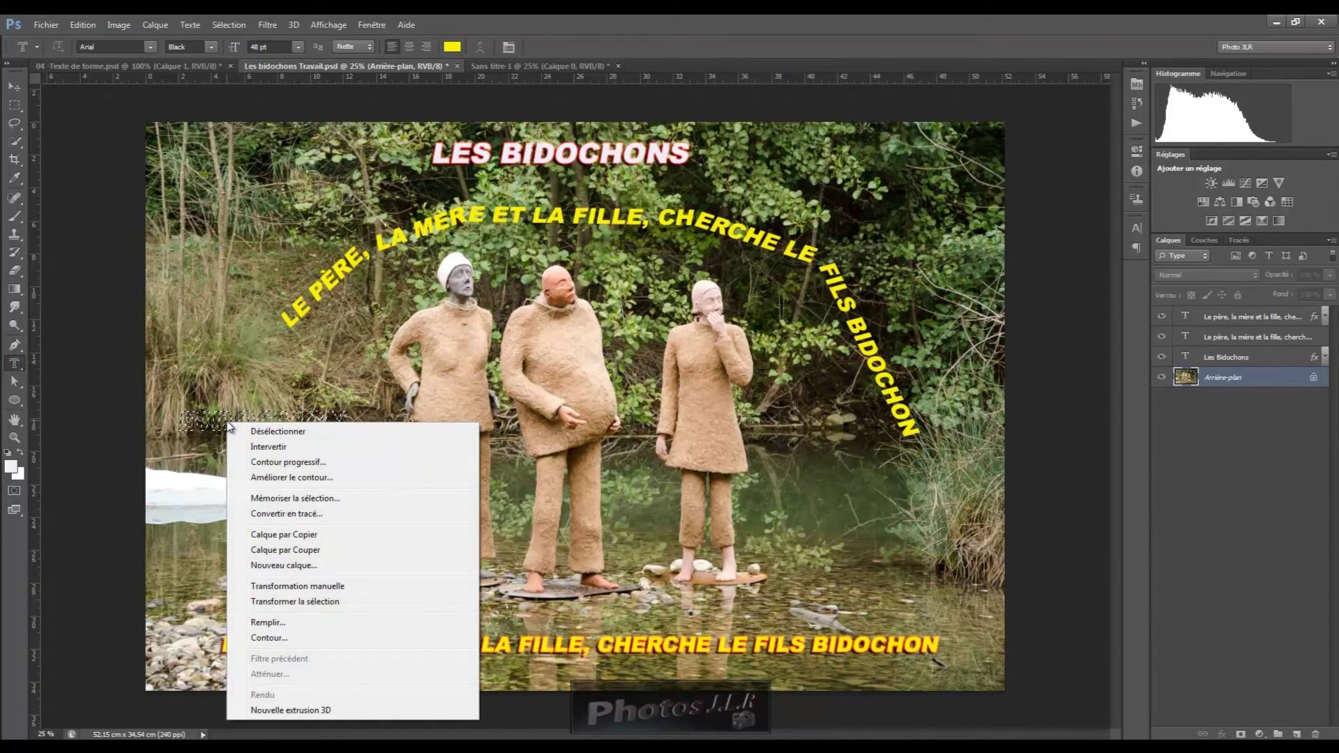
left_click(268, 446)
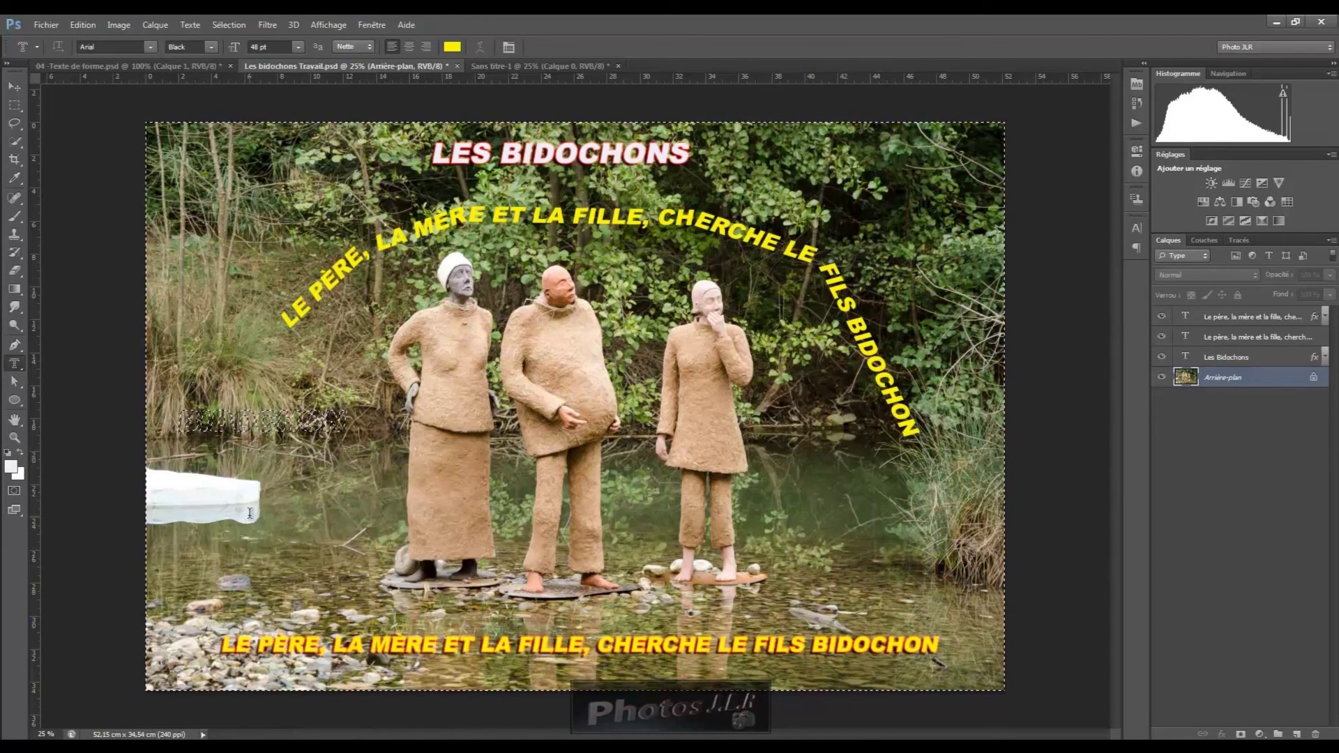
left_click(14, 271)
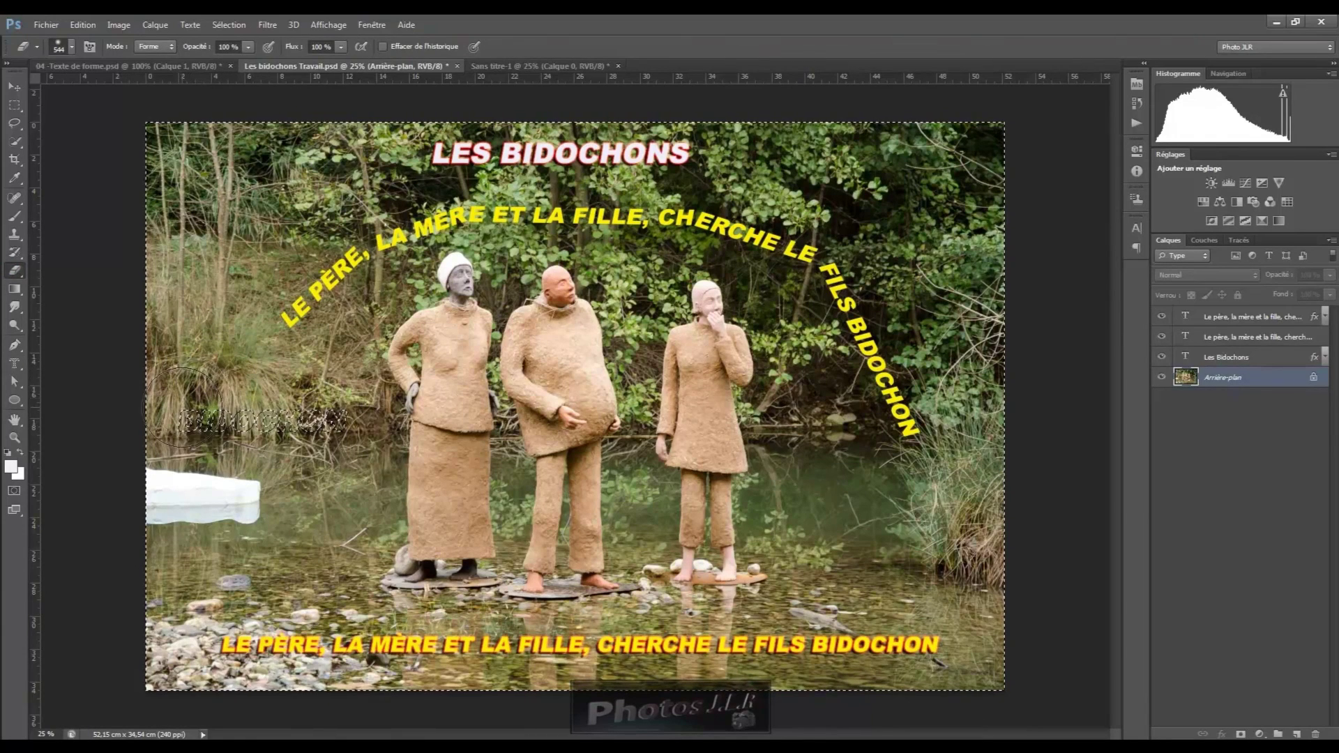
left_click_drag(210, 411, 353, 419)
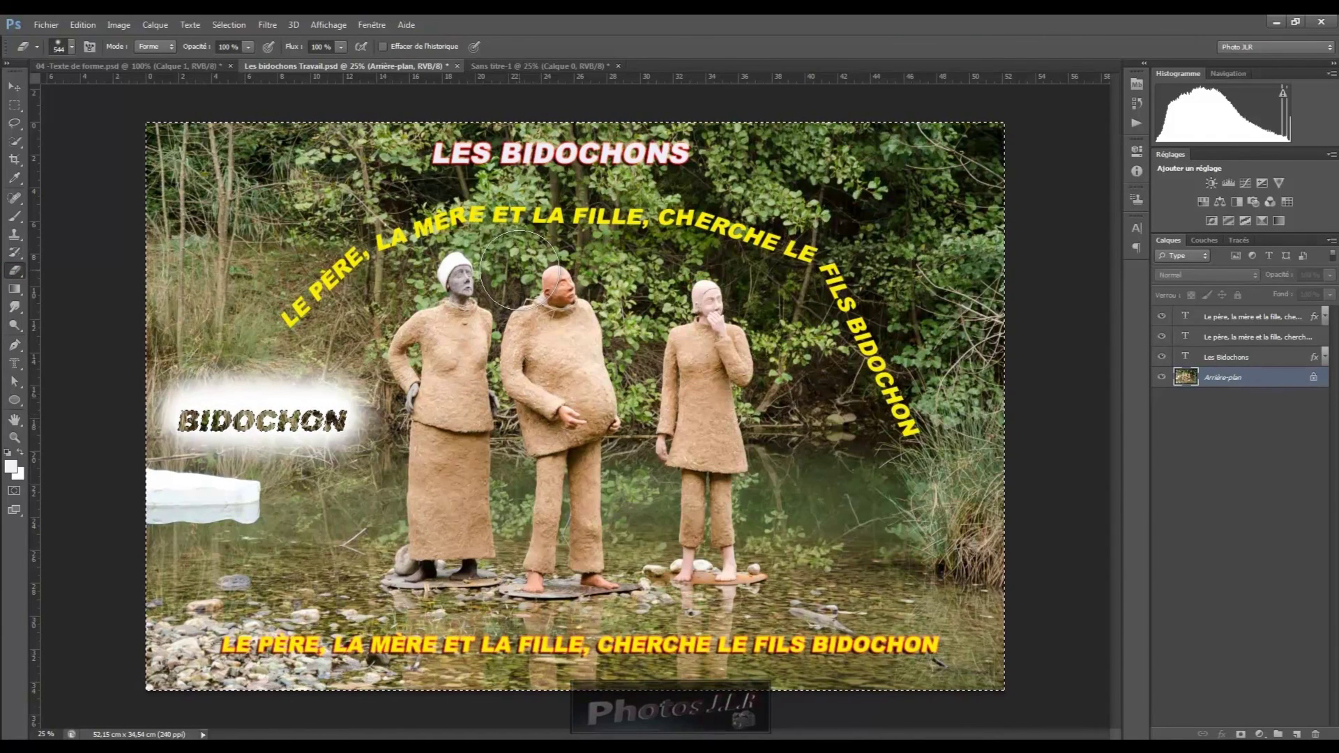